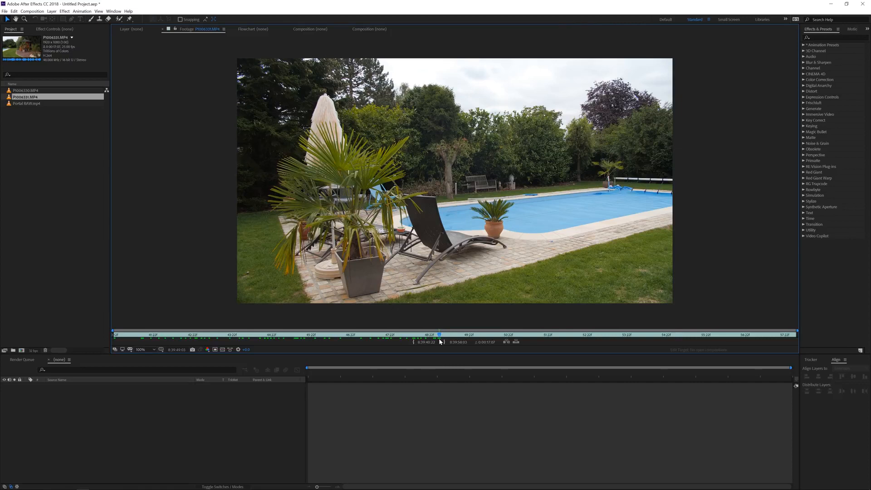
Scrub through the P1006331.MP4 footage, then open Portal RAW.mp4 and examine its sparkling ring up close
left_click_drag(440, 341, 307, 339)
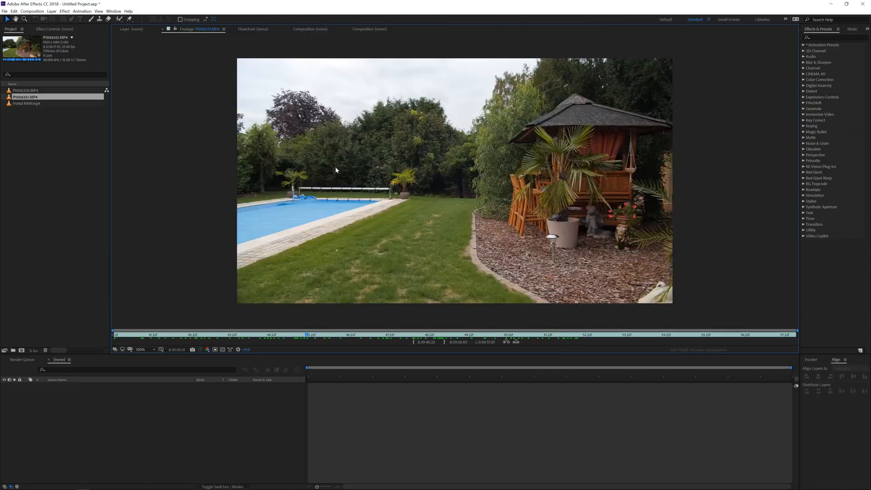
double_click(28, 104)
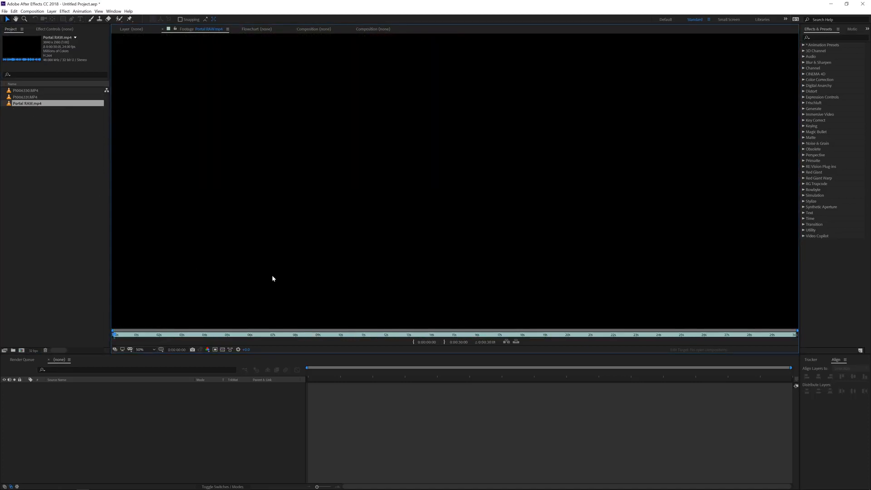
left_click_drag(233, 332, 360, 345)
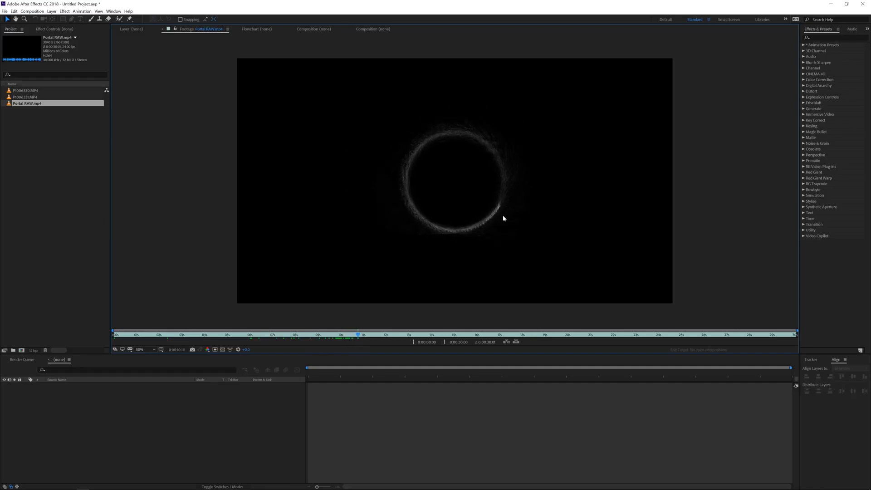
key("period")
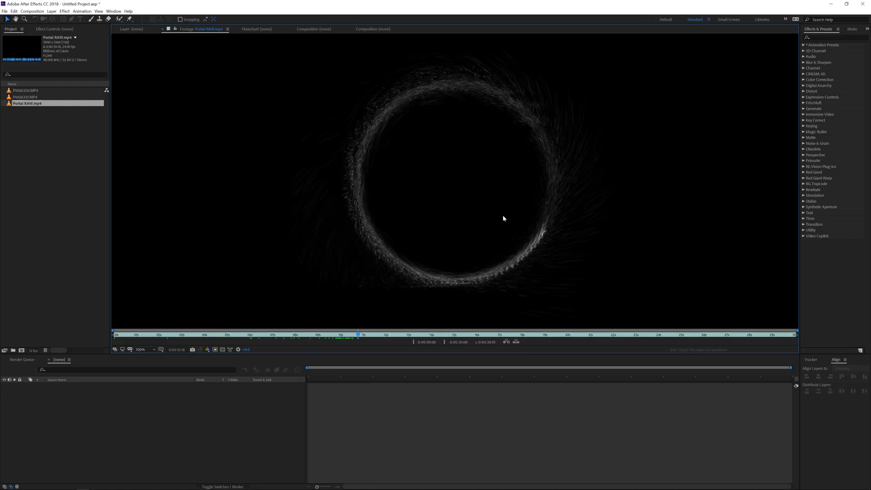
key("comma")
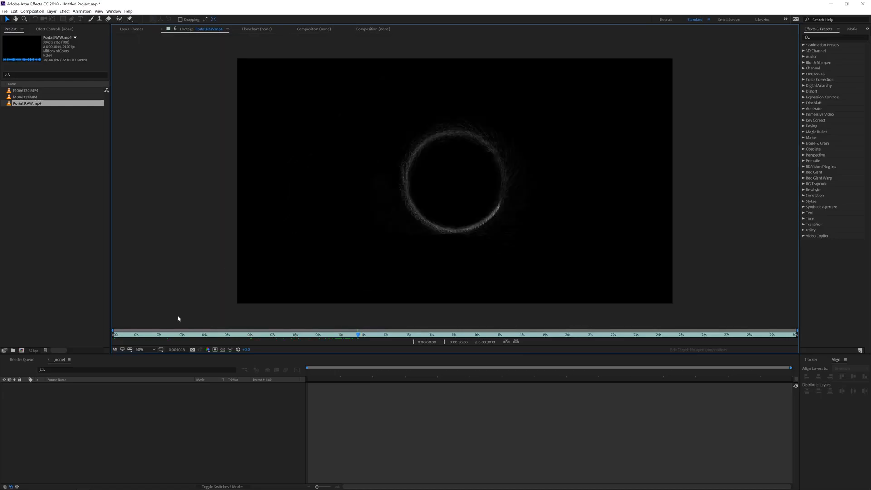
Create a new composition named "Portal scene" with the HDTV 1080 24 preset
left_click(21, 350)
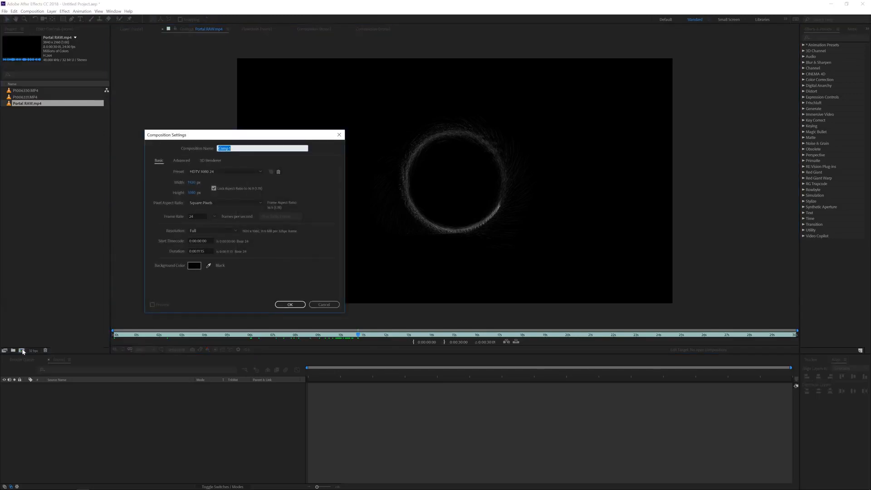
type("POrtal scene")
left_click(291, 305)
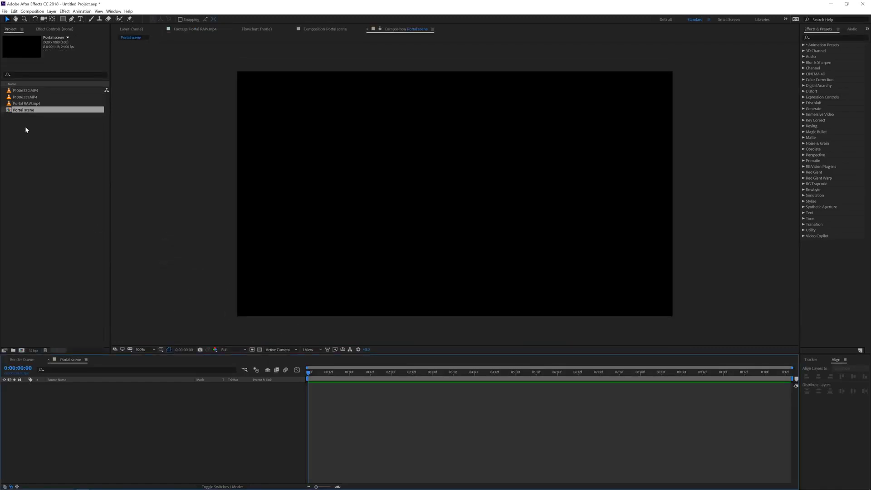
Add P1006330.MP4 to the Portal scene composition and trim the composition's start to 0:00:03:09
left_click_drag(32, 91, 139, 413)
left_click_drag(309, 377, 448, 385)
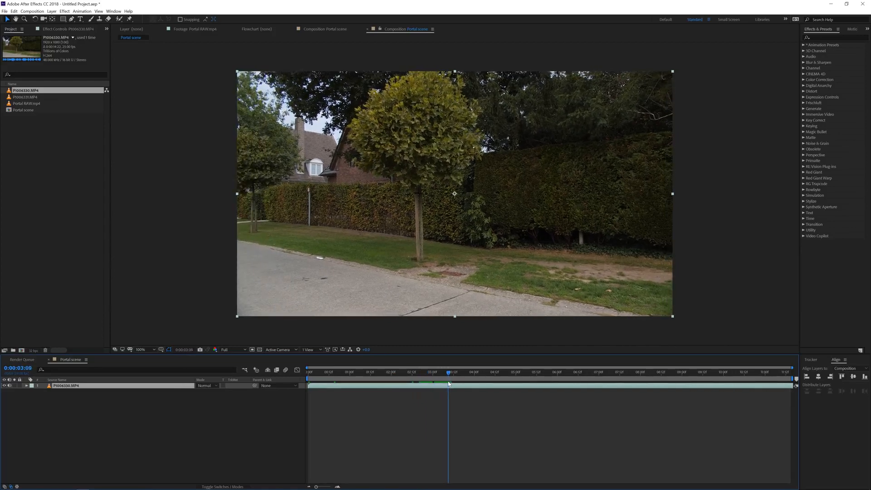
right_click(452, 377)
left_click(474, 396)
Trim the end of the Portal scene composition to about 0:00:10:20 and return to its first frame
left_click_drag(309, 374, 746, 378)
key("n")
right_click(721, 377)
left_click(731, 397)
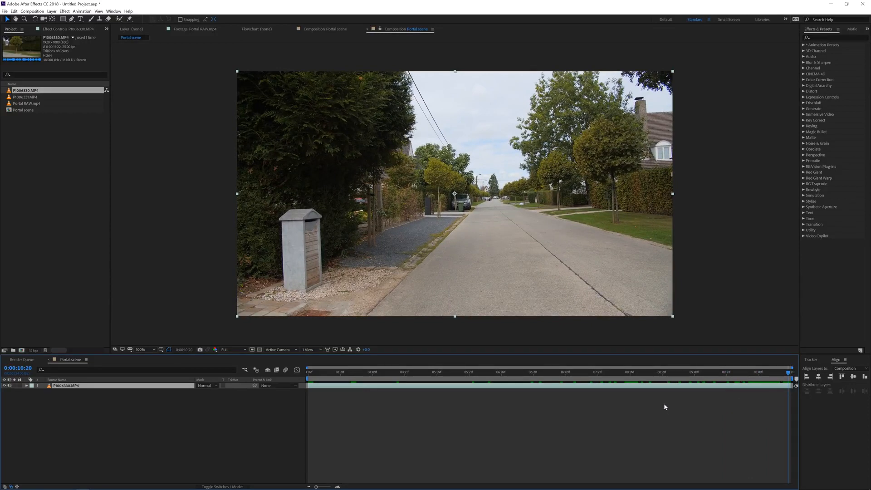
key("Home")
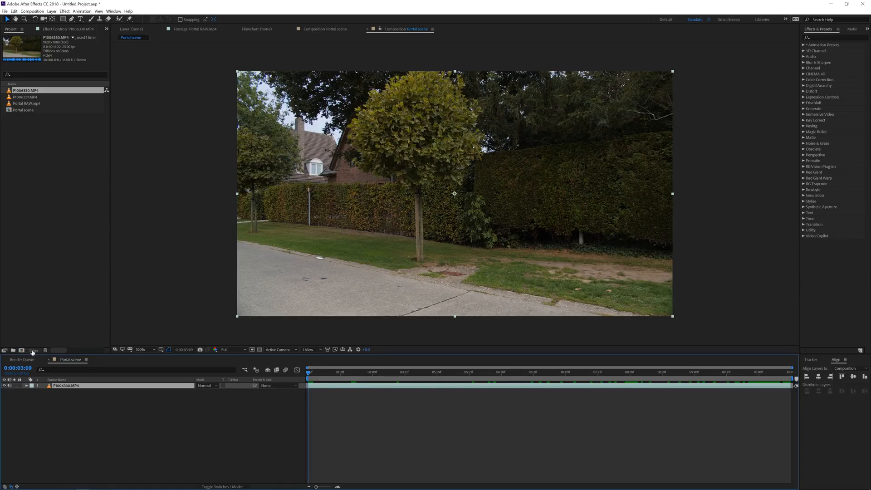
Set the project's color depth to 32 bits per channel (float)
left_click(33, 352)
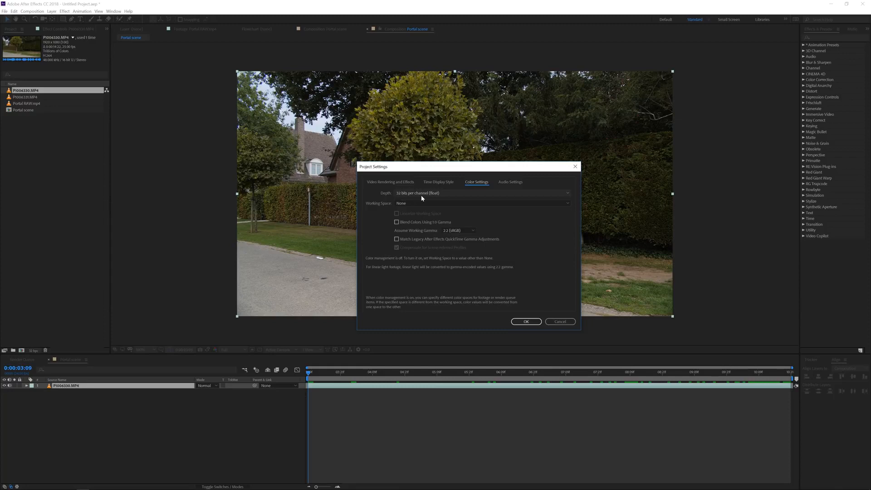
left_click(408, 190)
left_click(407, 215)
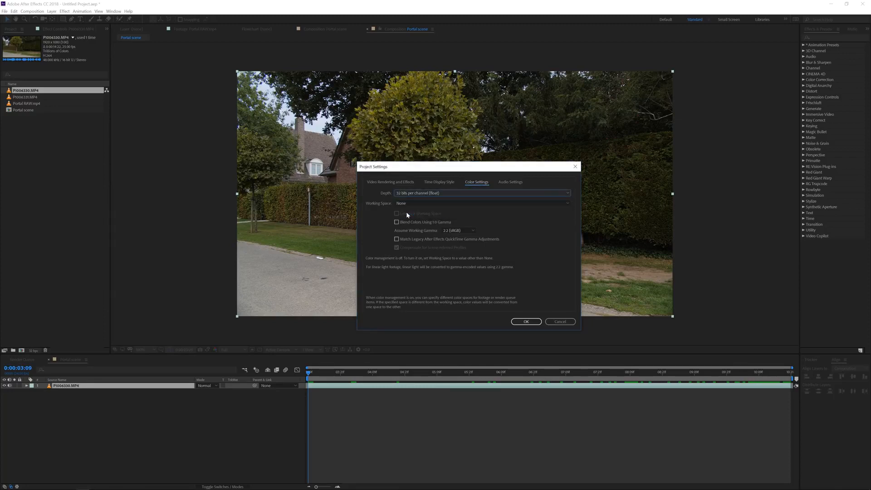
left_click(527, 322)
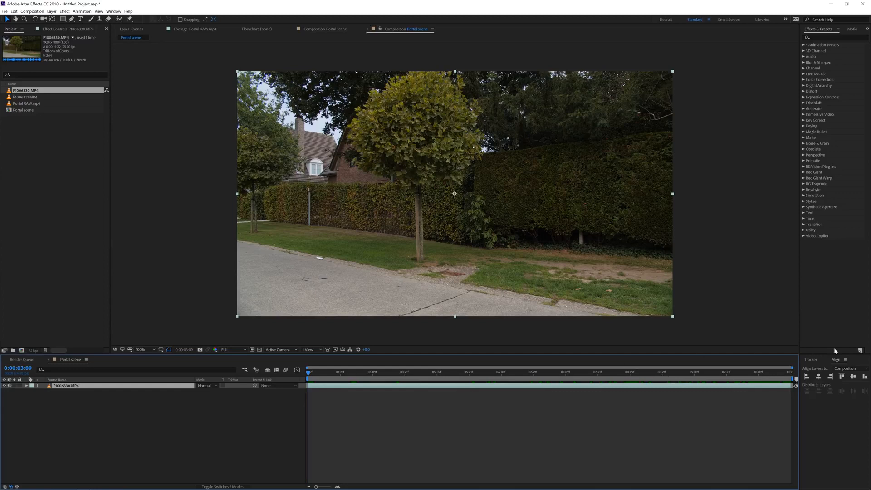
Track the camera of the P1006330.MP4 layer with the 3D Camera Tracker, using Detailed Analysis
left_click(811, 360)
left_click(818, 370)
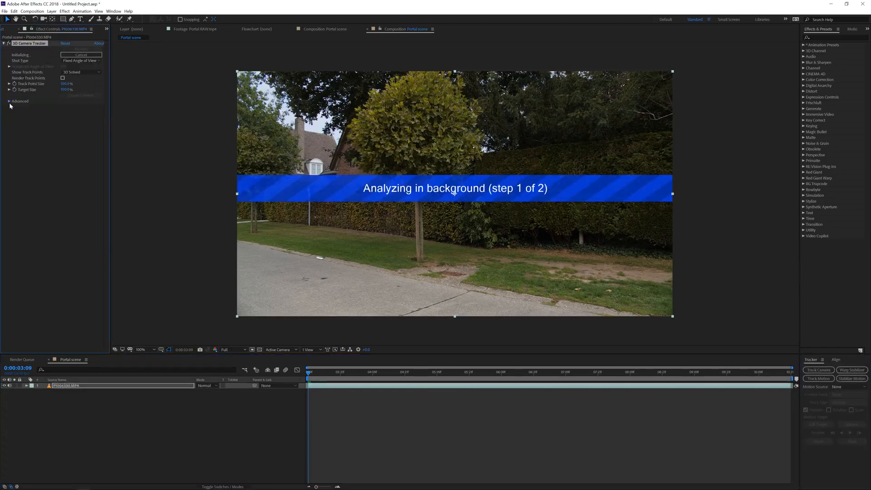
left_click(10, 102)
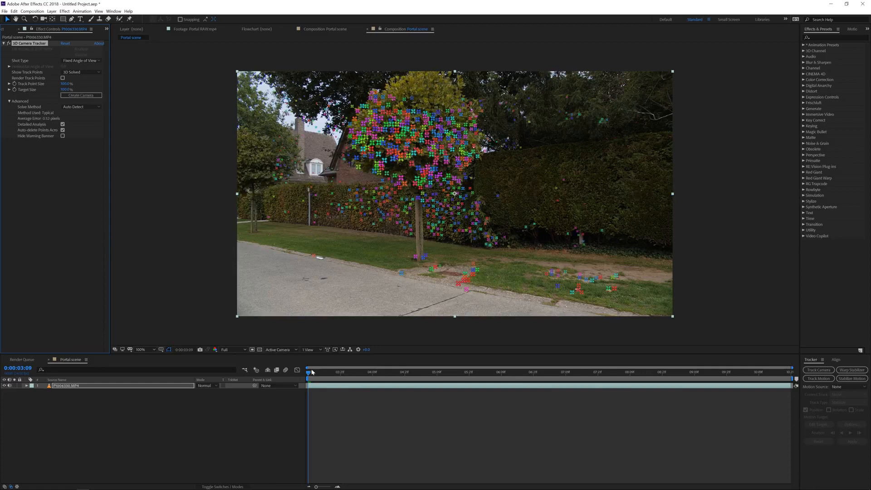
At 0:00:05:09, create a null and camera from the track points on the hedge behind the stone pillar
left_click_drag(313, 374, 437, 379)
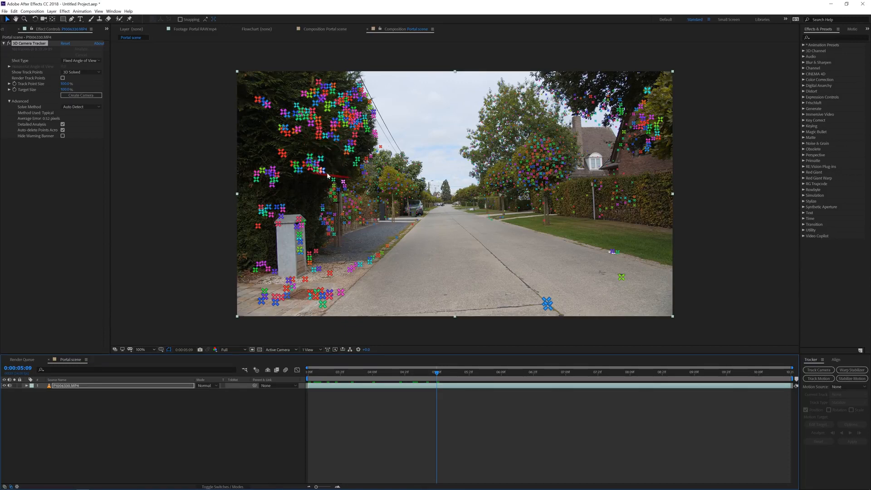
mouse_move(322, 194)
left_mouse_down()
mouse_move(332, 239)
mouse_move(344, 222)
mouse_move(336, 190)
left_mouse_up()
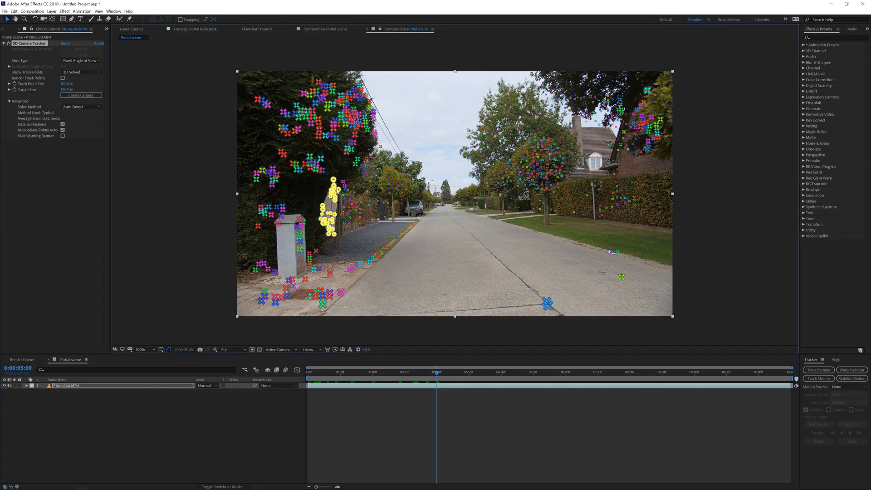
right_click(335, 196)
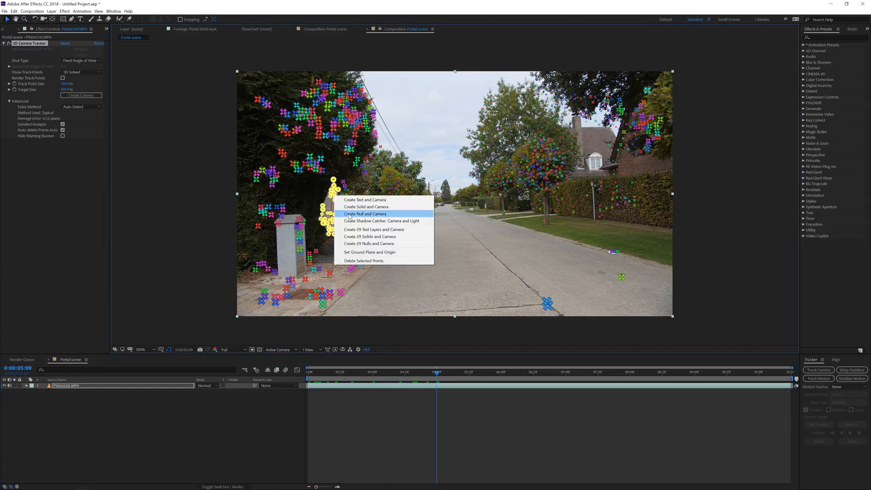
left_click(349, 215)
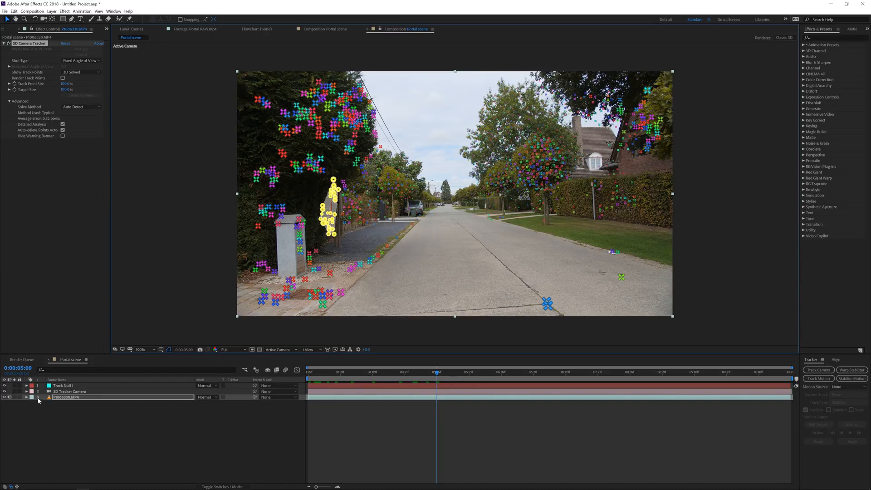
Add Portal RAW.mp4 as the topmost layer and change its blending mode to remove the black background
key("space")
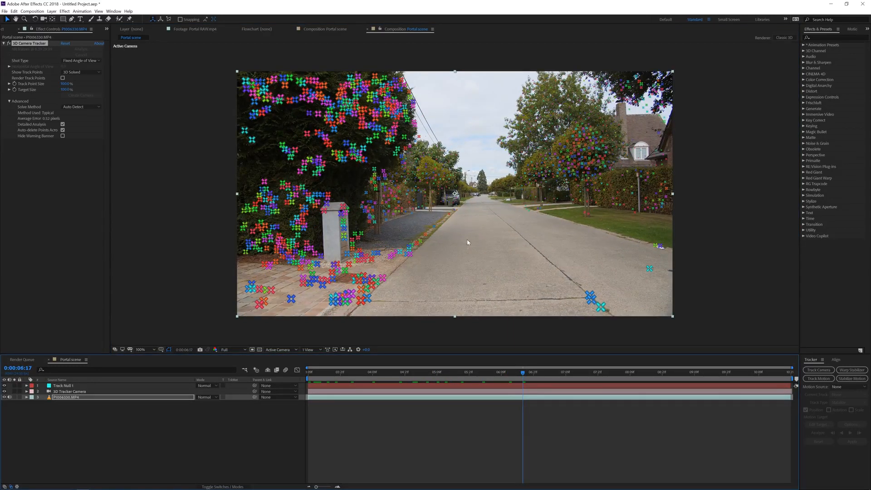
left_click(7, 29)
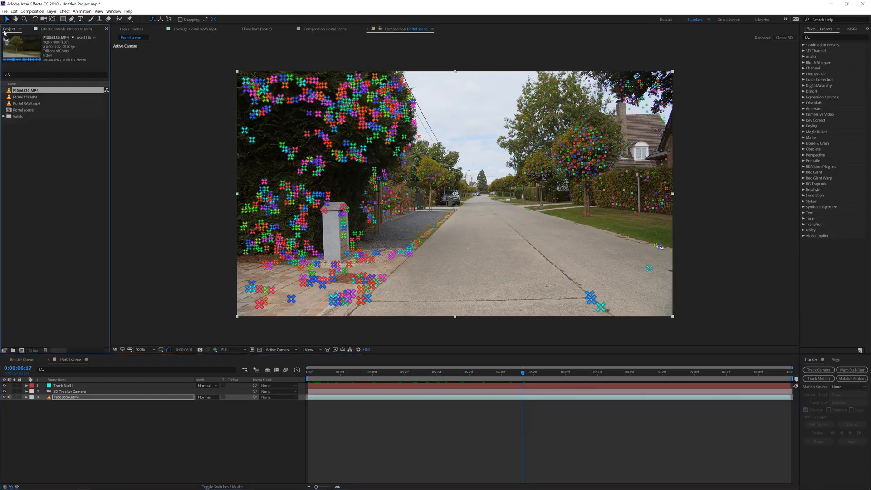
left_click_drag(26, 105, 97, 384)
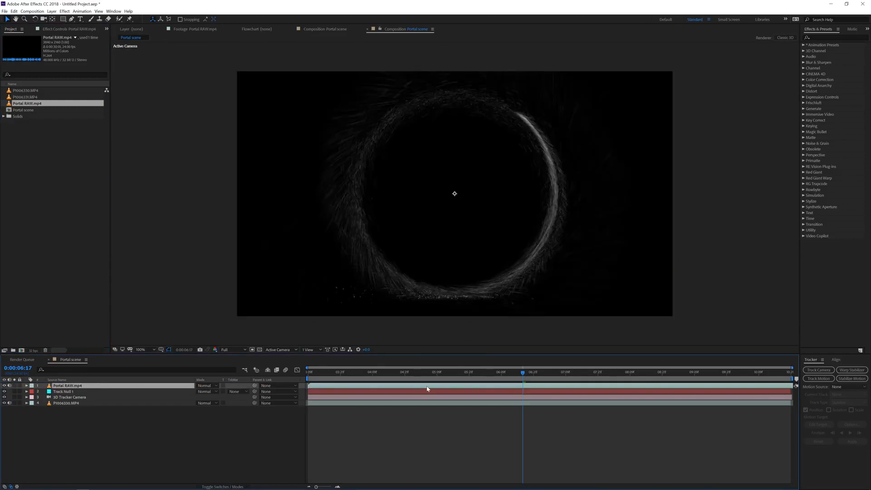
left_click(207, 385)
left_click(218, 189)
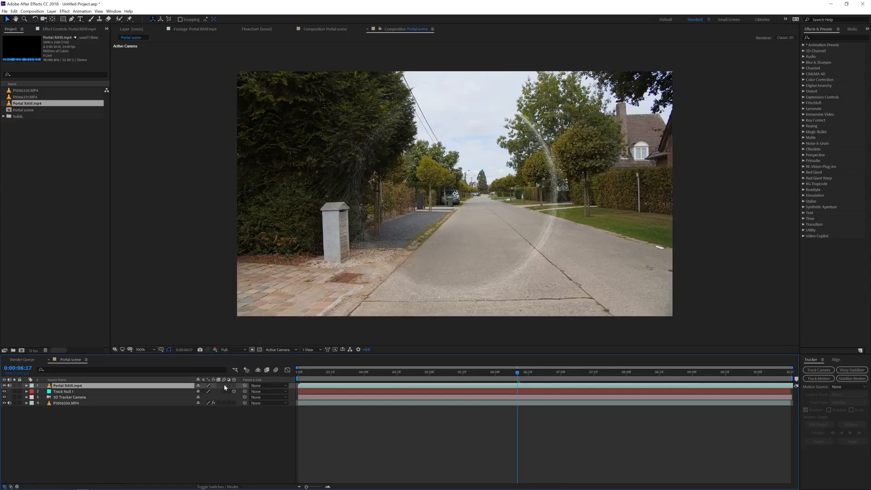
Turn the Portal RAW.mp4 layer into a 3D layer
key("F4")
key("F4")
key("F4")
key("F4")
key("F4")
left_click(233, 386)
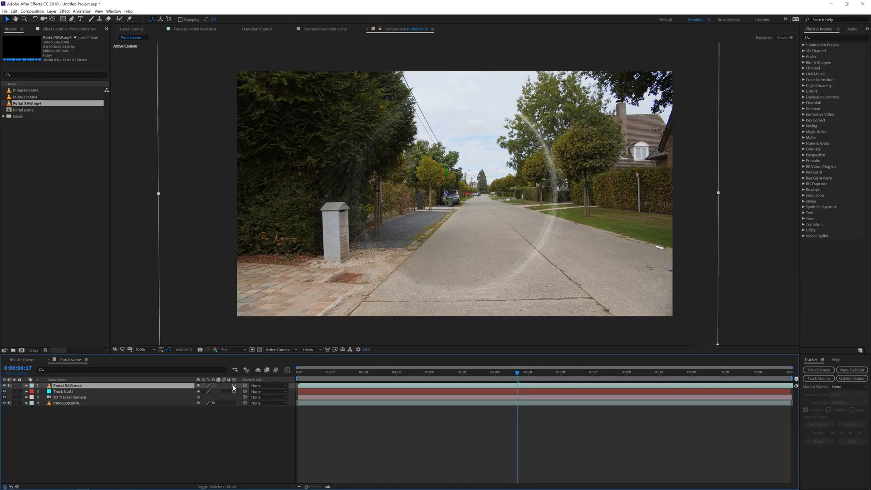
Copy the track null's position onto the Portal RAW.mp4 layer
left_click(64, 392)
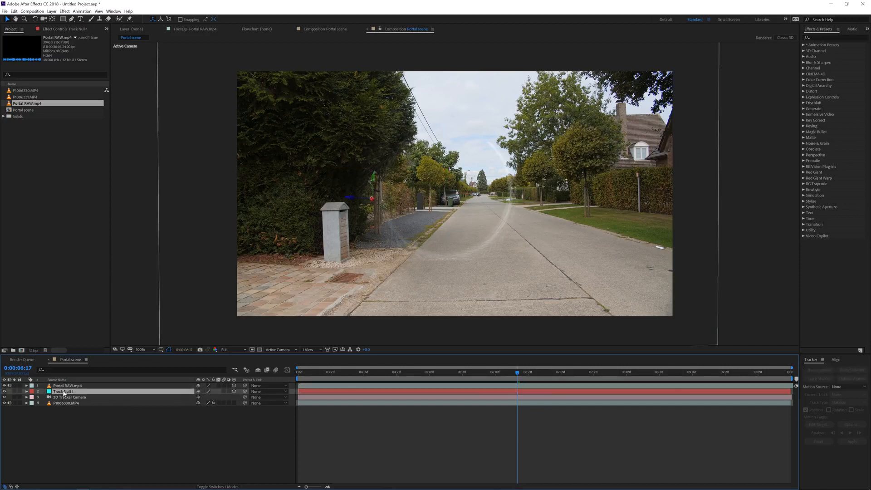
key("p")
left_click(59, 398)
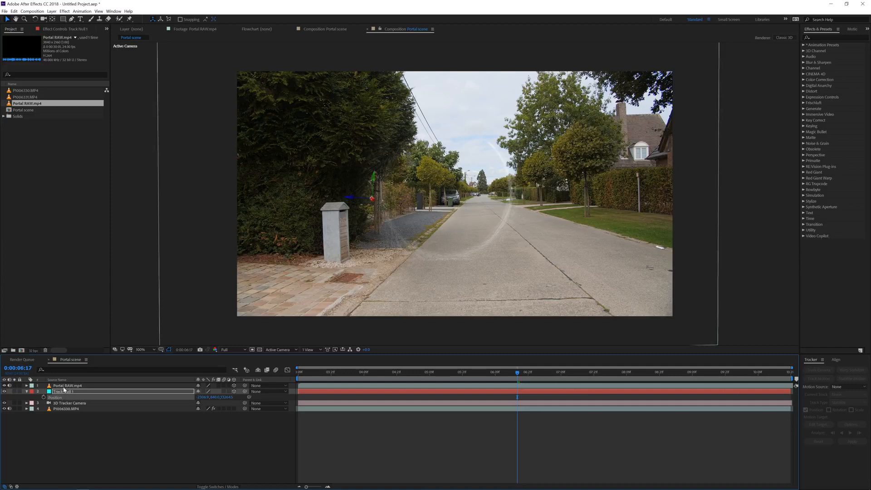
left_click(67, 386)
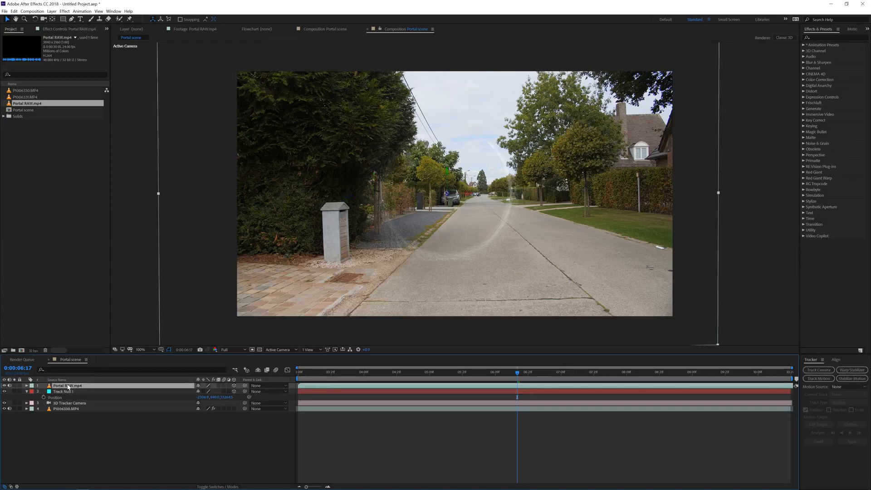
key("Return")
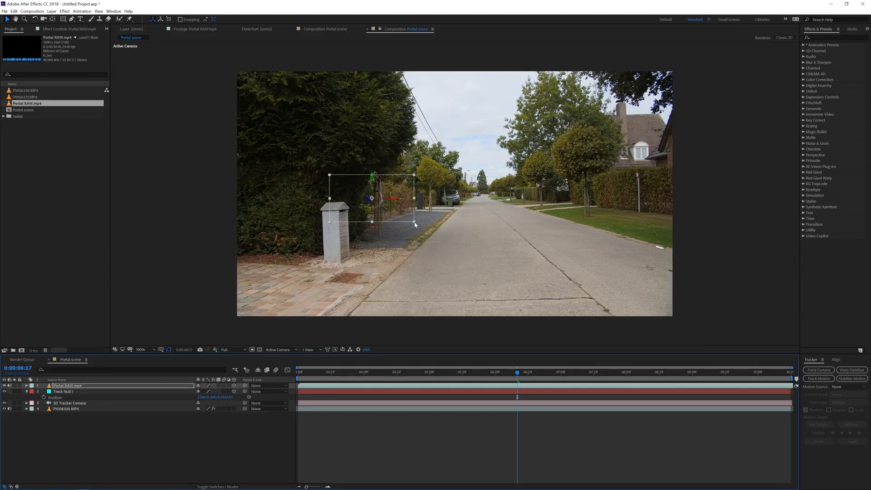
Enlarge the Portal RAW.mp4 layer and reposition it so the ring stands across the road
mouse_move(414, 223)
left_mouse_down()
mouse_move(601, 323)
mouse_move(792, 398)
mouse_move(781, 400)
left_mouse_up()
left_click_drag(386, 275, 516, 226)
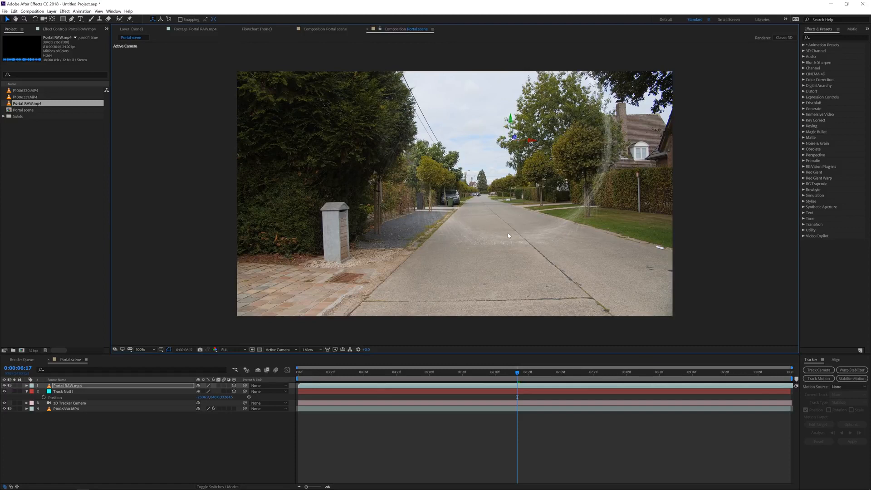
left_click_drag(504, 239, 506, 235)
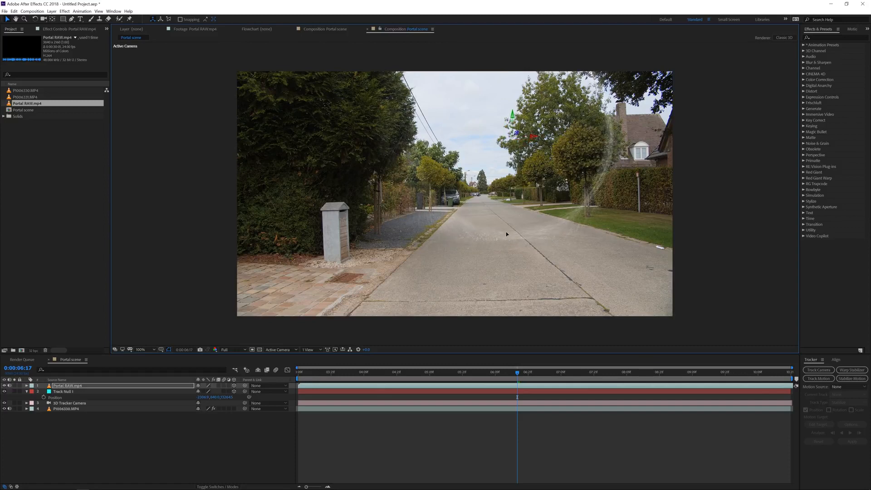
Apply the VC Color Vibrance effect to the Portal RAW.mp4 layer and set its color to orange
left_click_drag(517, 371, 465, 372)
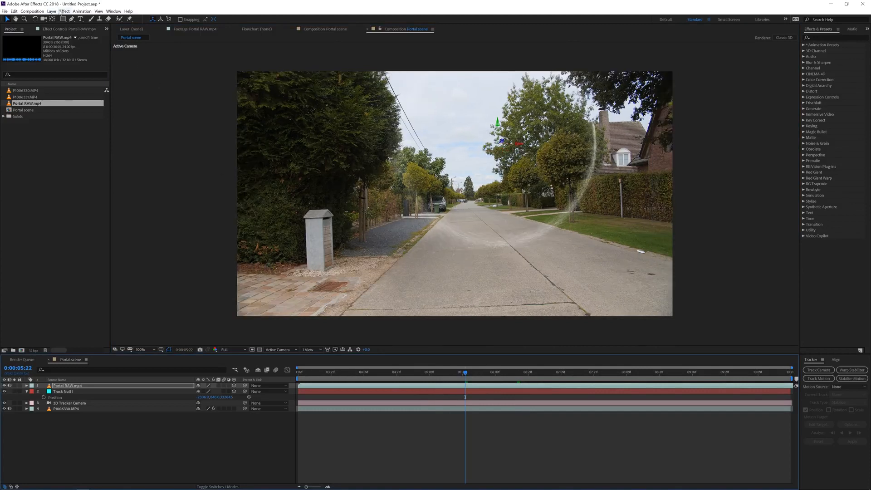
left_click(64, 11)
mouse_move(114, 266)
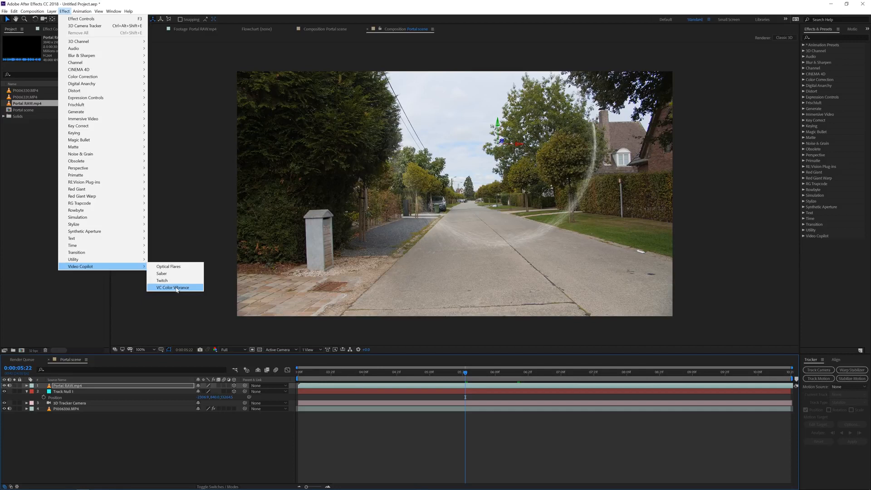
left_click(177, 287)
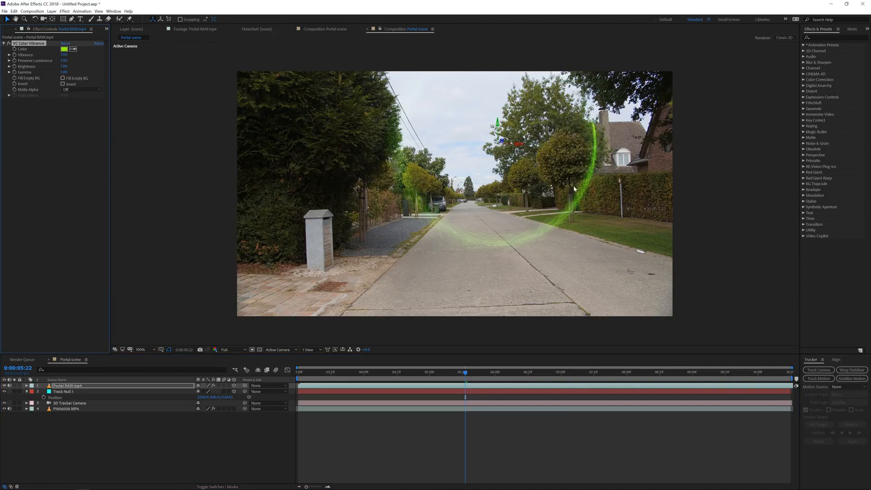
left_click(64, 49)
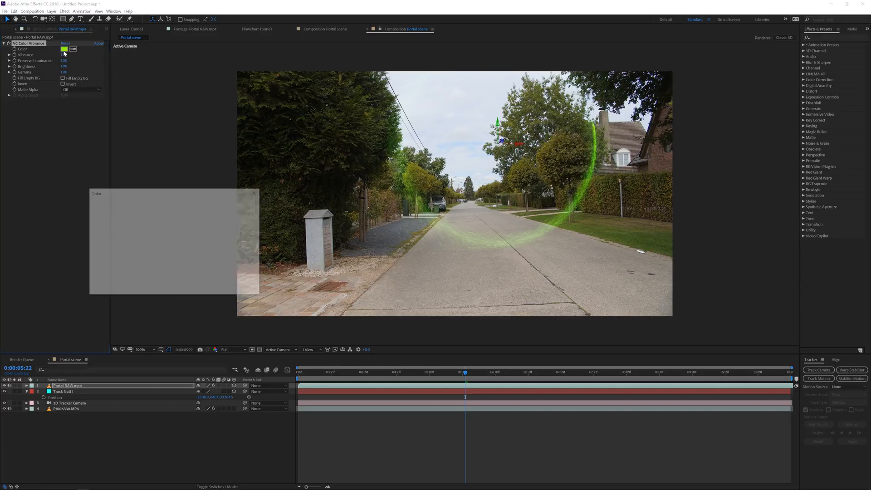
left_click(189, 284)
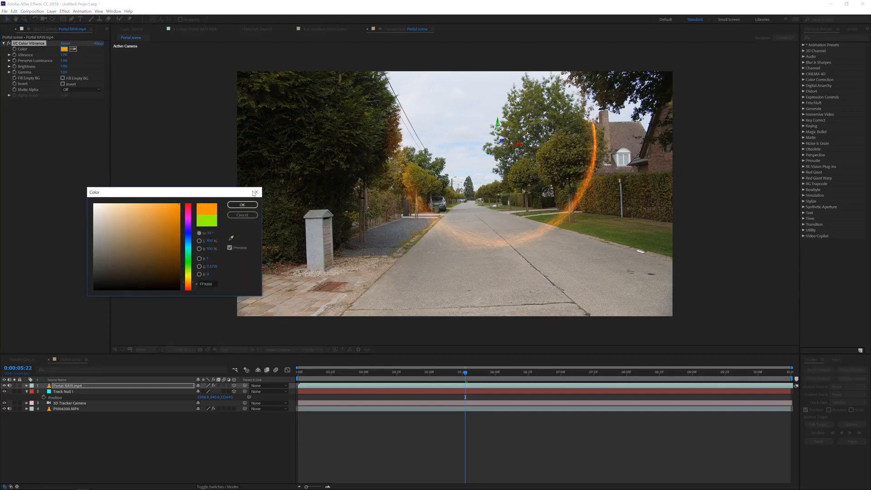
left_click(242, 205)
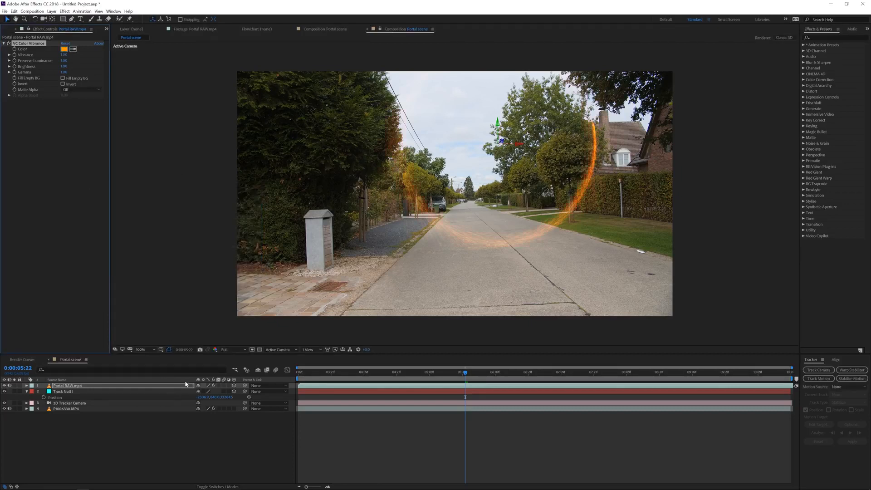
Set the Portal RAW.mp4 layer's blending mode to Add and duplicate the layer to intensify the ring
key("F4")
left_click(203, 385)
left_click(227, 175)
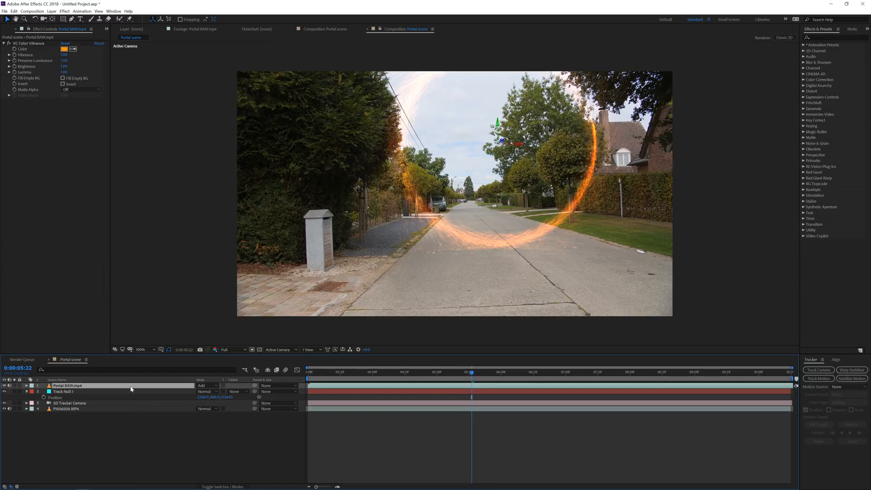
key("ctrl+d")
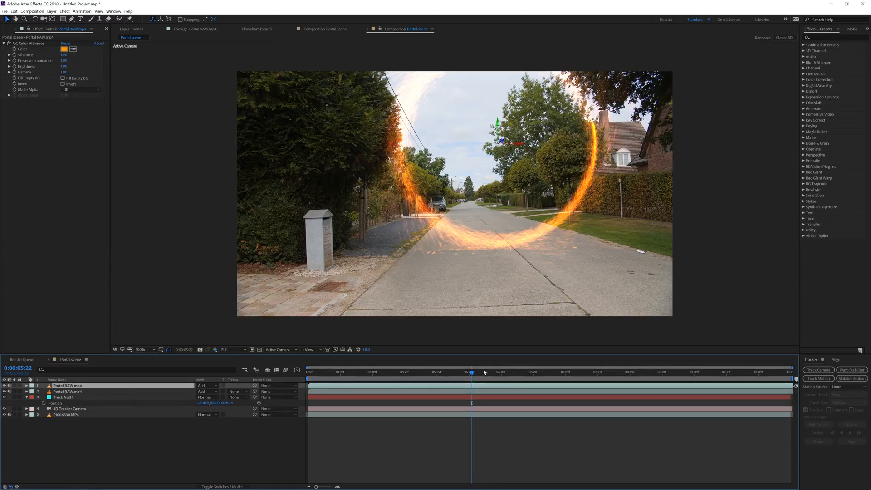
left_click(456, 372)
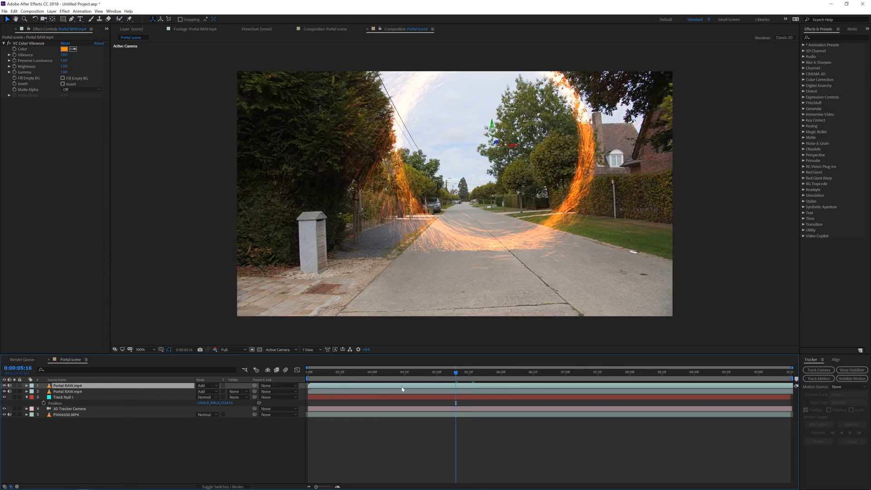
Pre-compose both Portal RAW.mp4 layers, the track null and the 3D Tracker Camera into a composition named Portal Track
left_click(68, 409, "shift")
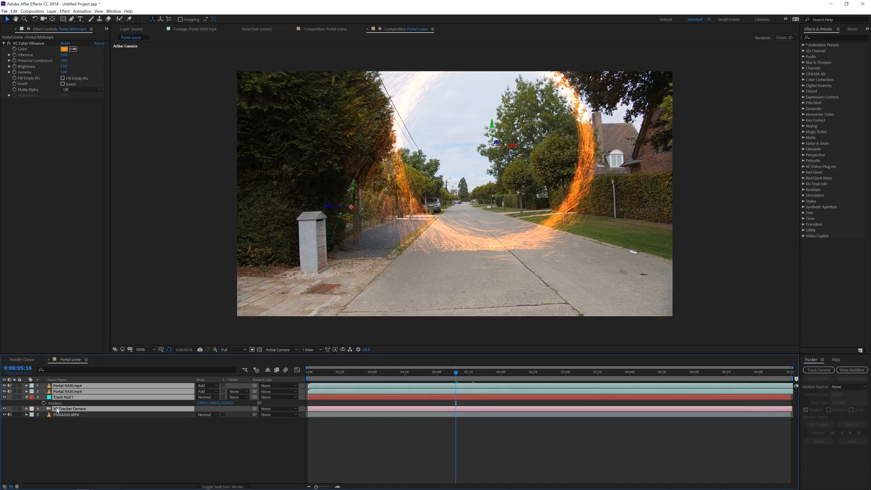
left_click(51, 11)
left_click(113, 227)
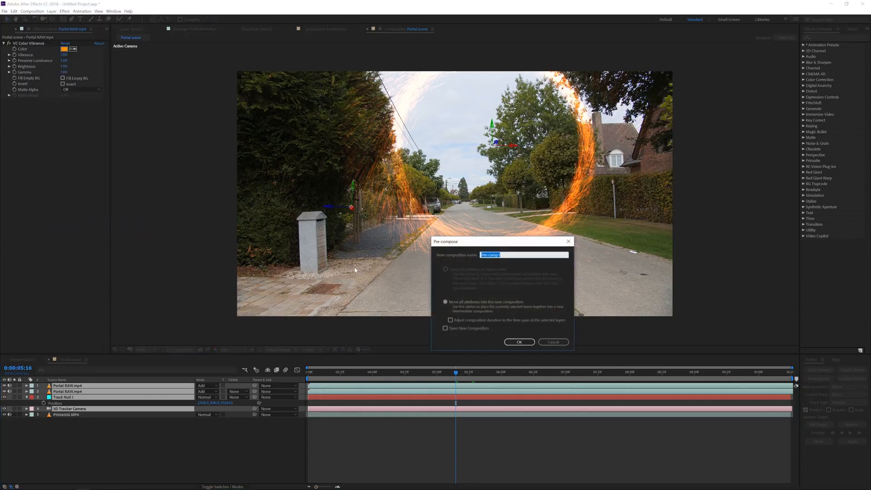
type("Portal Track")
left_click(513, 342)
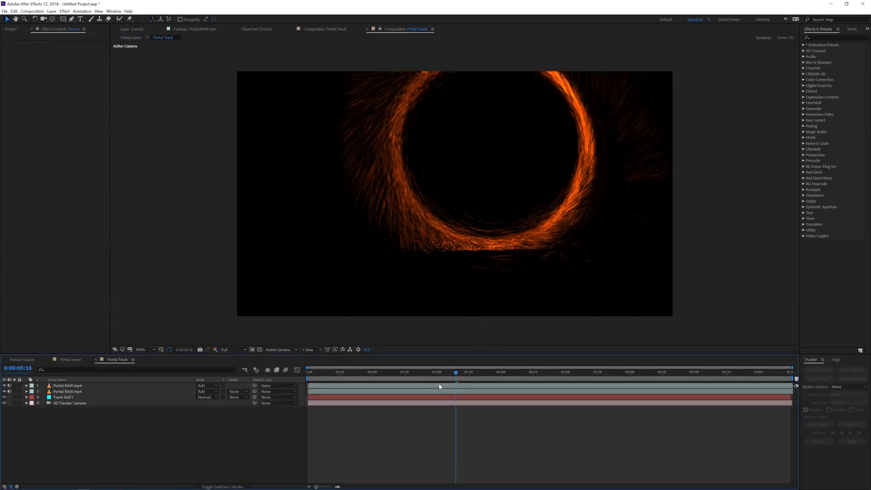
Copy Track Null 1 and the 3D Tracker Camera from the Portal Track composition into Portal scene
left_click(59, 398)
left_click(65, 404, "shift")
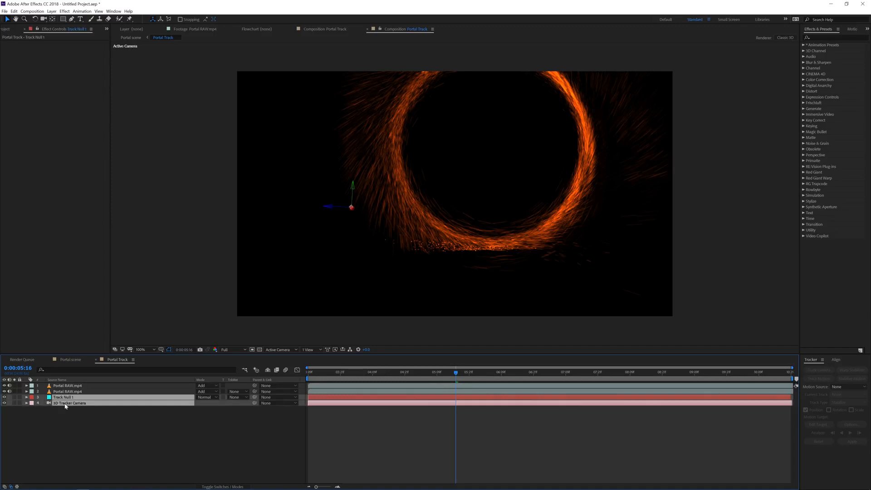
left_click(72, 359)
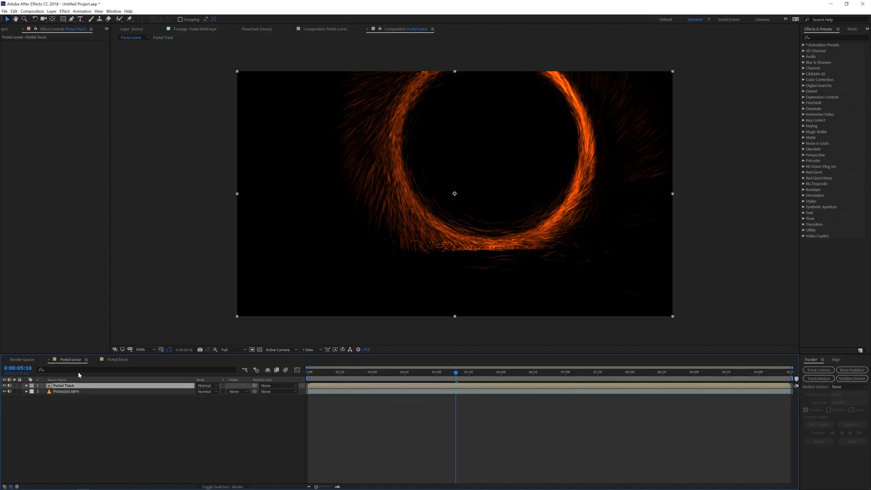
key("ctrl+v")
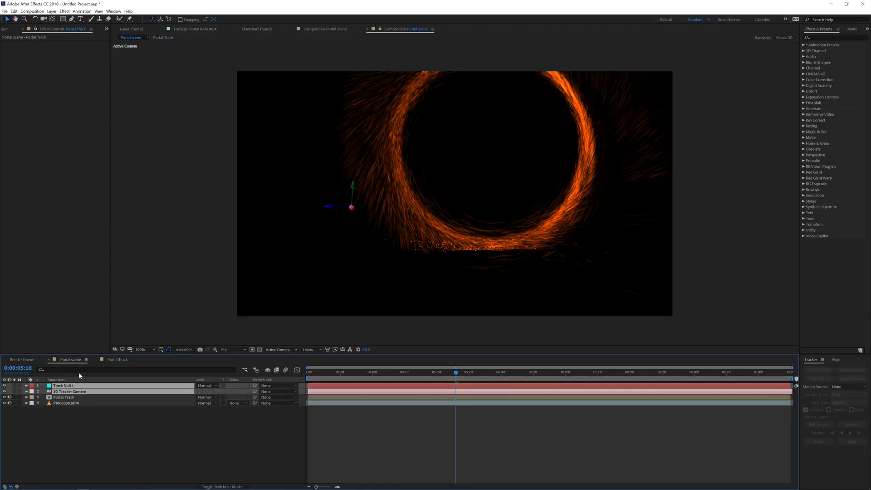
Set the Portal Track layer's blending mode to Add so the street footage shows through
left_click(75, 397)
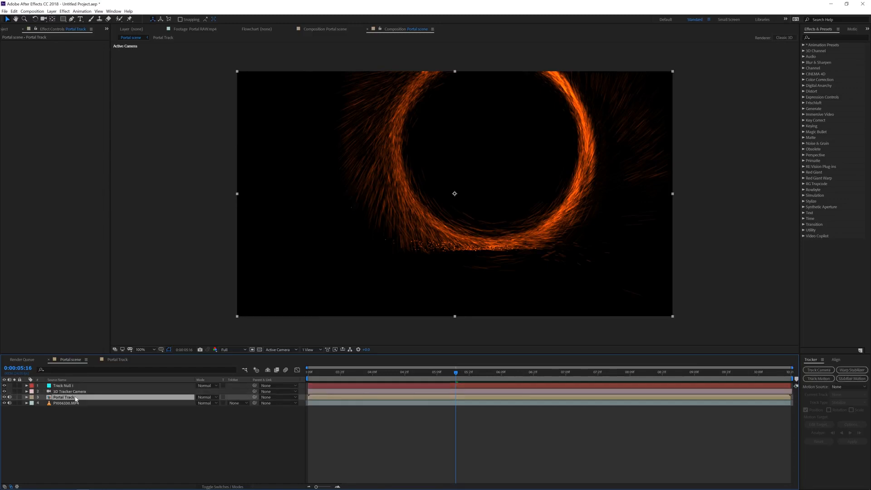
left_click(205, 397)
left_click(211, 200)
left_click(205, 398)
left_click(211, 187)
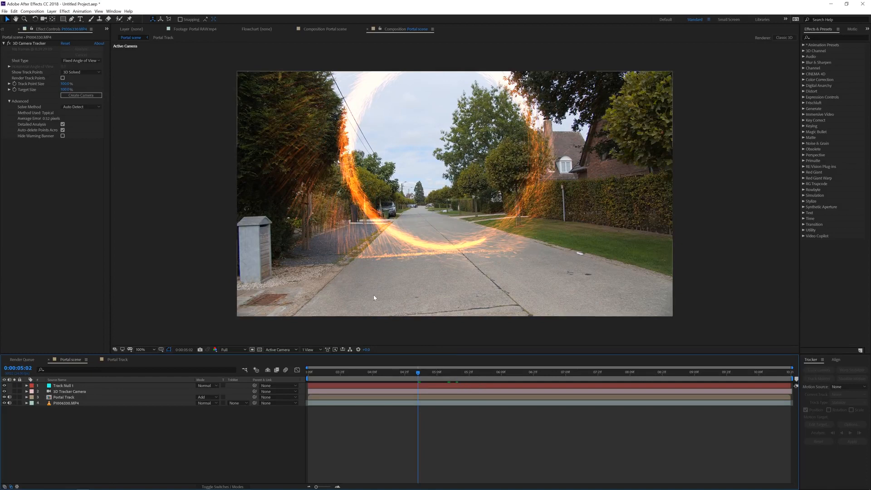
Create a new light orange solid layer named Reflection in Portal scene
left_click(51, 11)
mouse_move(112, 20)
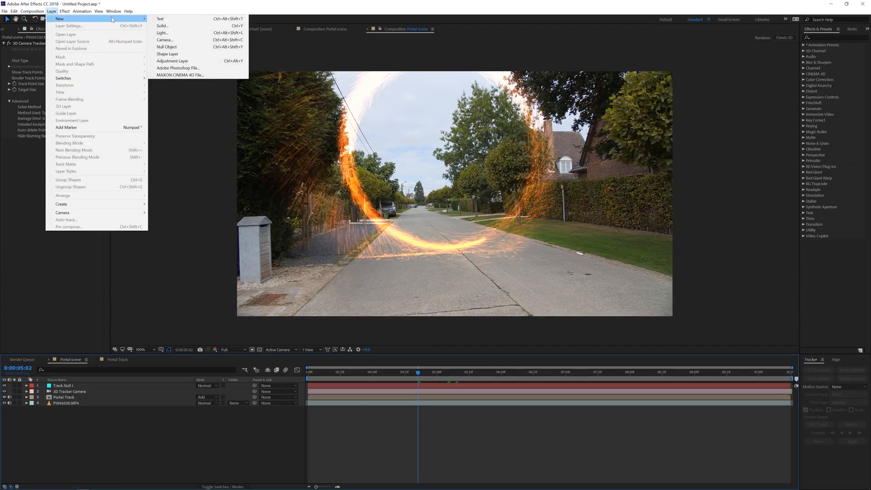
left_click(173, 29)
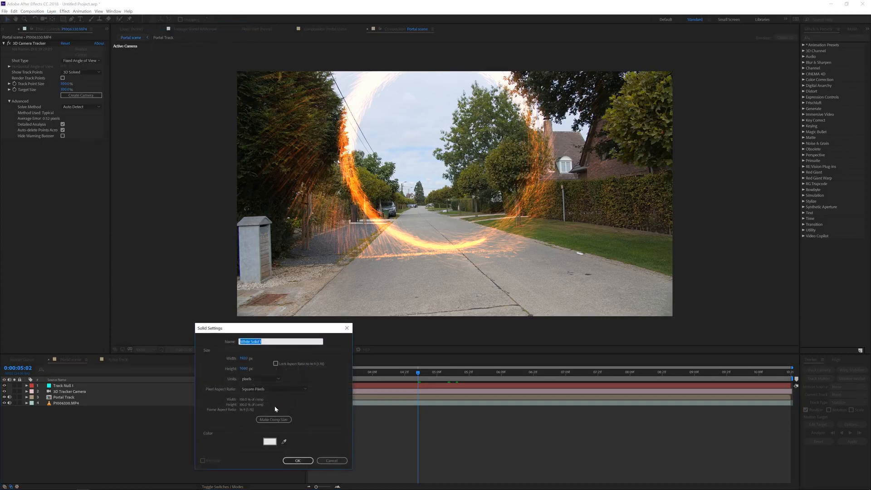
type("Reflectio")
left_click(270, 441)
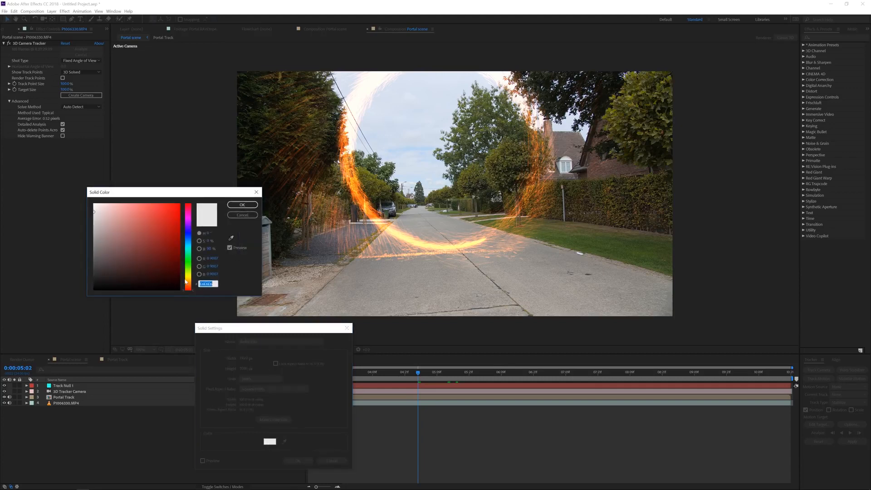
left_click(187, 282)
left_click_drag(161, 260, 152, 204)
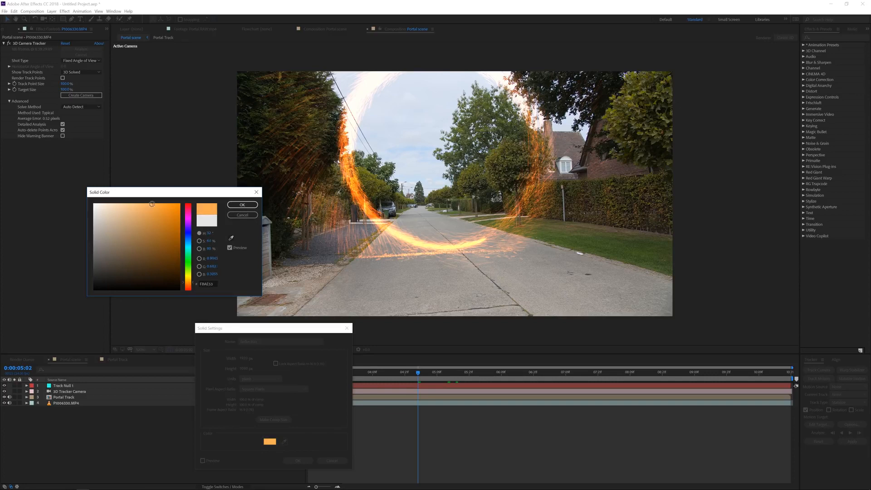
left_click(243, 204)
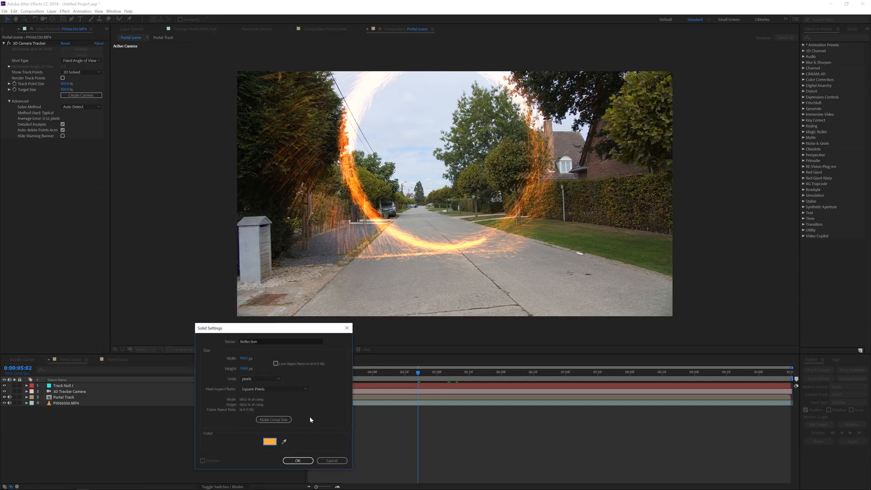
left_click(298, 460)
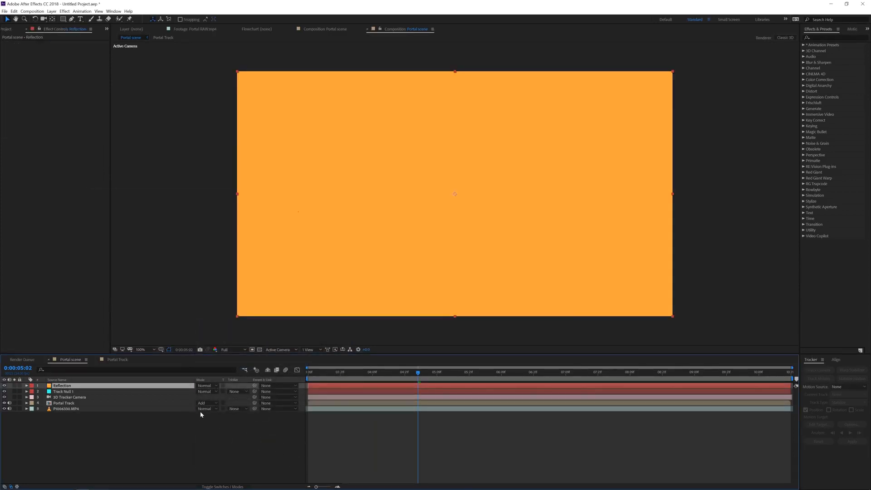
Turn the Reflection solid into a 3D layer and copy the track null's position onto it
key("F4")
left_click(234, 386)
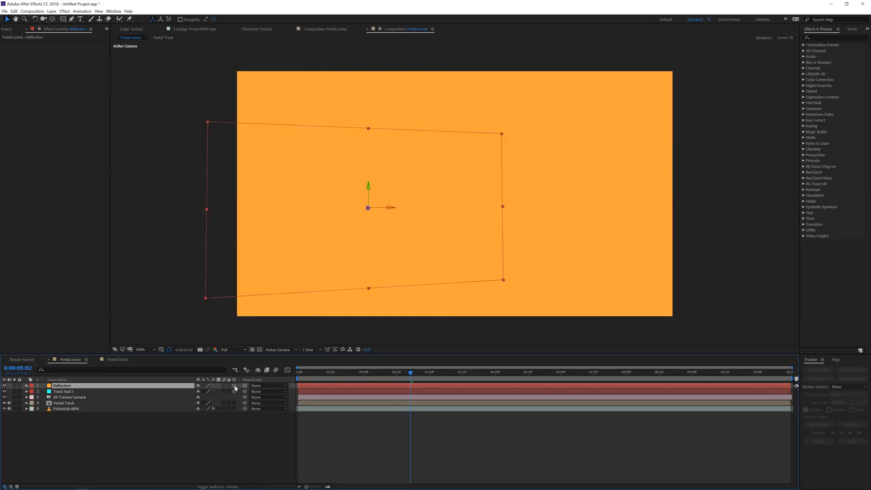
left_click(64, 391)
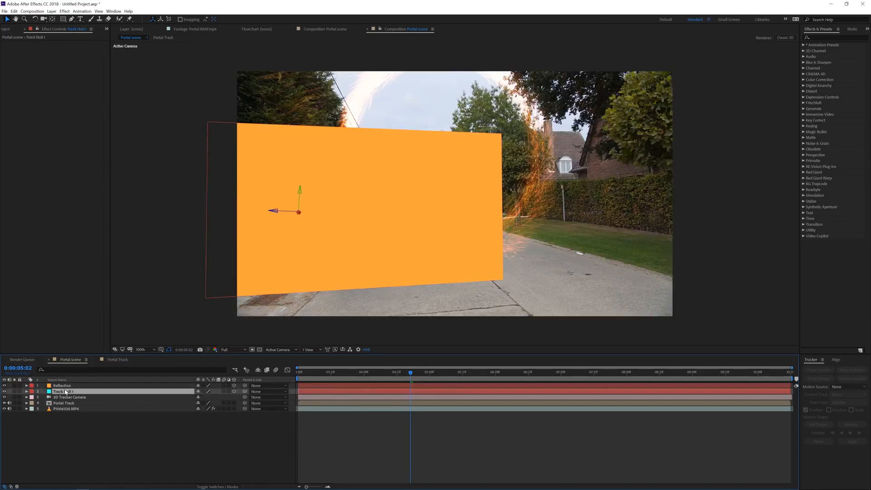
key("p")
left_click(56, 398)
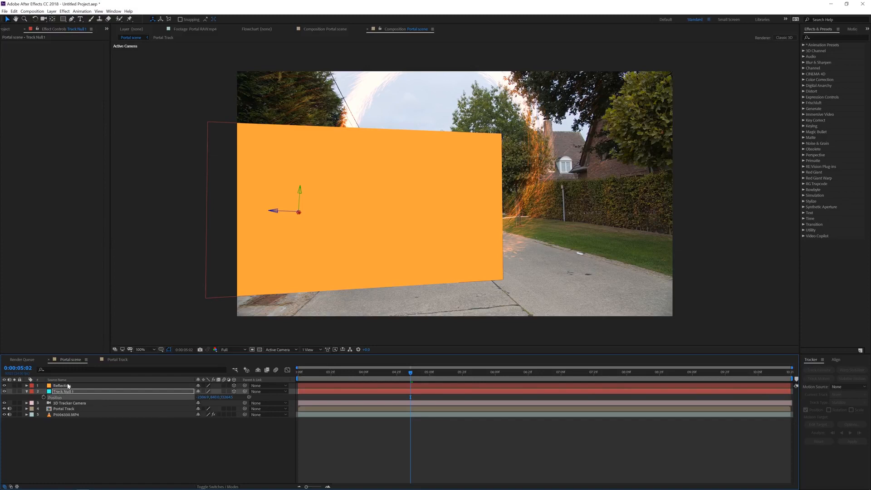
left_click(68, 386)
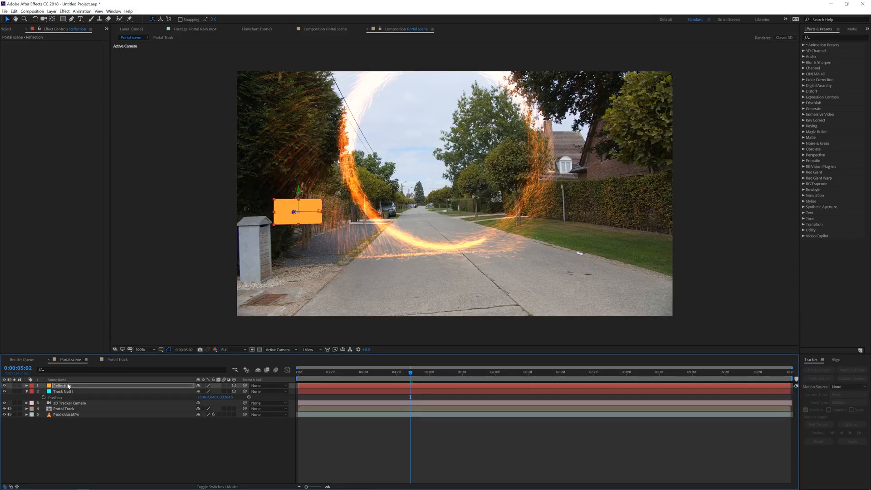
Rotate, enlarge and move the Reflection solid so it lies flat on the road beneath the portal ring
left_click_drag(312, 222, 608, 274)
key("v")
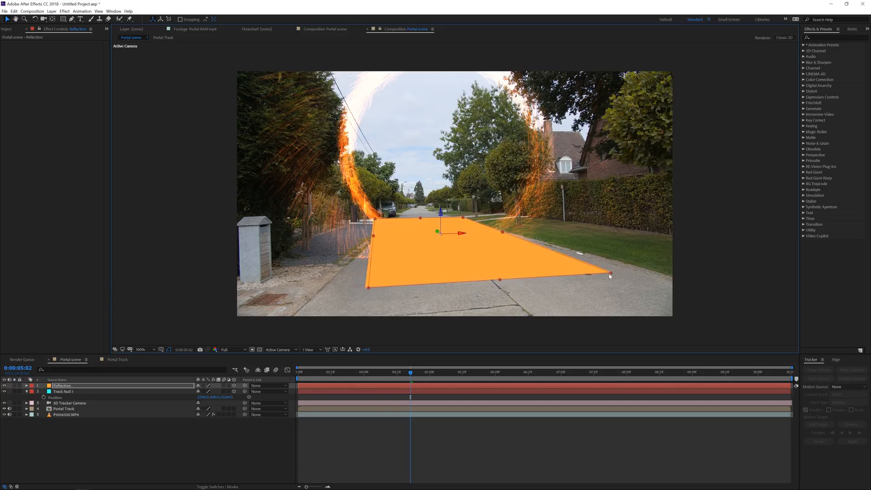
key("w")
mouse_move(452, 232)
left_mouse_down()
mouse_move(438, 227)
mouse_move(449, 229)
left_mouse_up()
key("v")
left_click_drag(502, 234, 518, 249)
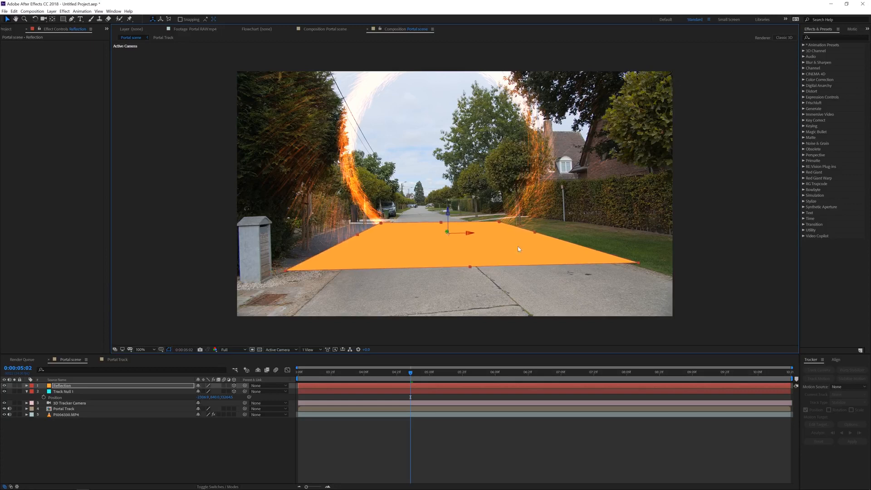
Add an elliptical mask filling the whole Reflection solid
left_click_drag(63, 18, 89, 35)
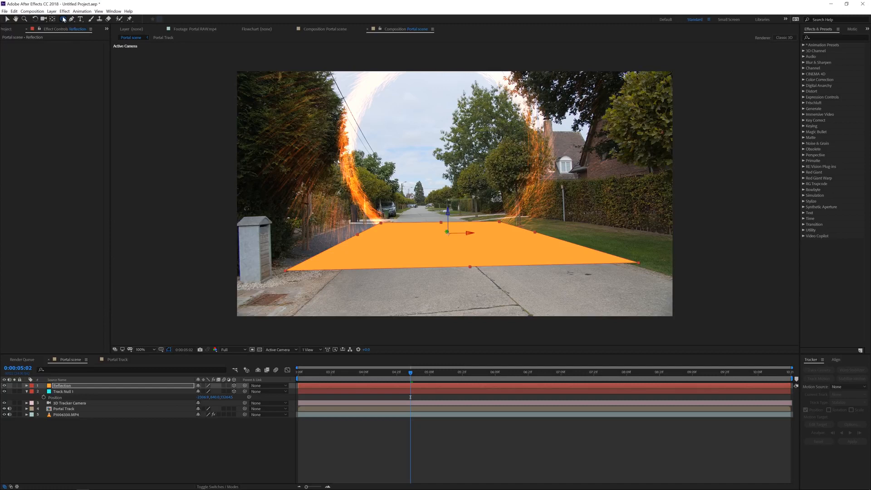
double_click(63, 19)
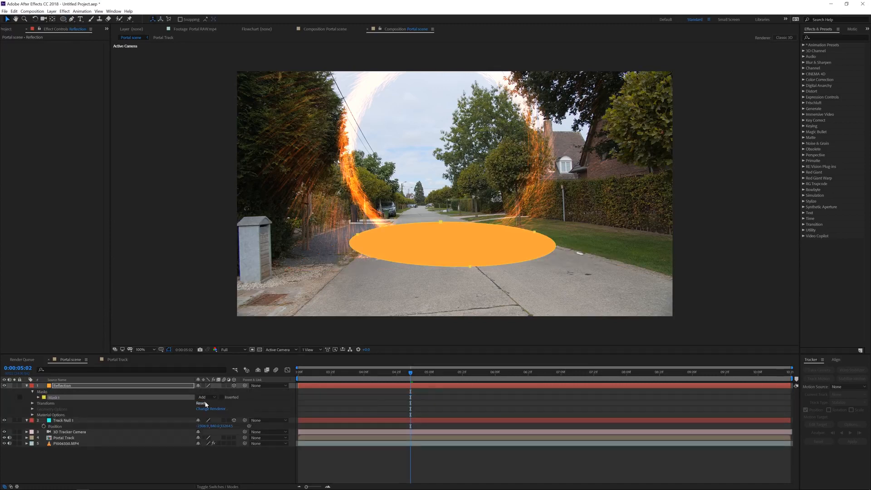
Feather the Reflection layer's elliptical mask and shrink it with a negative mask expansion to form a soft glow on the road
key("m")
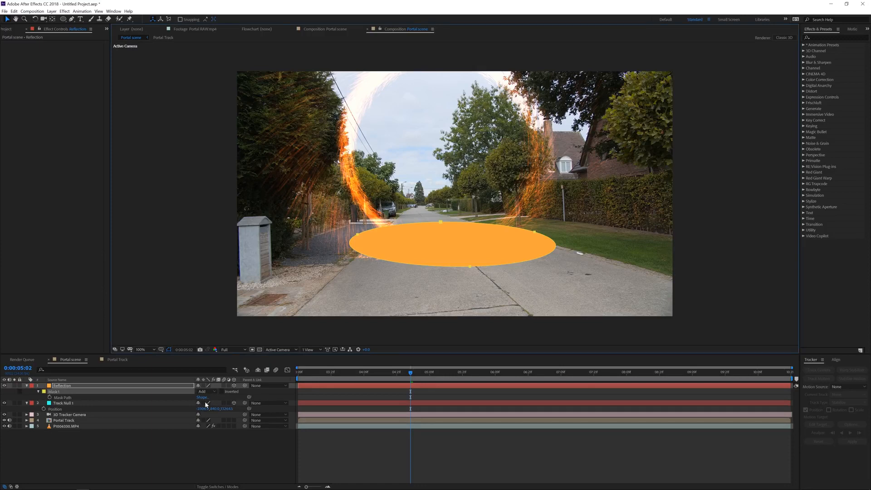
key("m")
key("m")
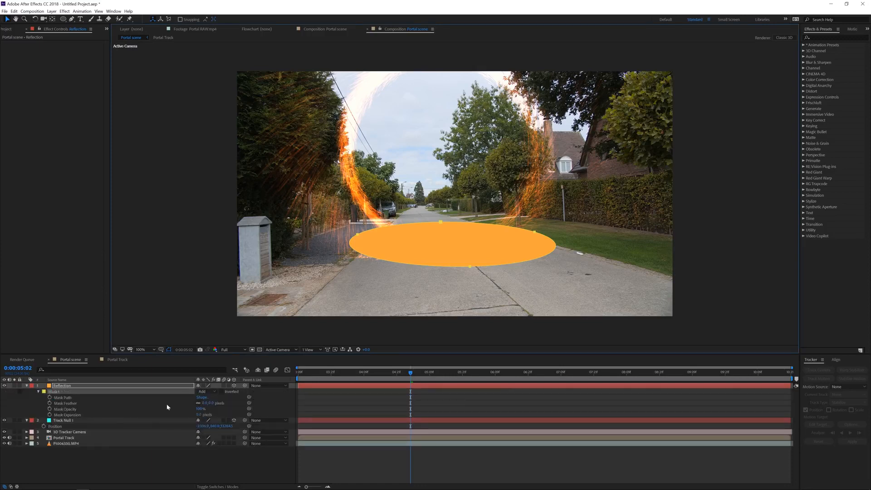
left_click_drag(204, 403, 275, 401)
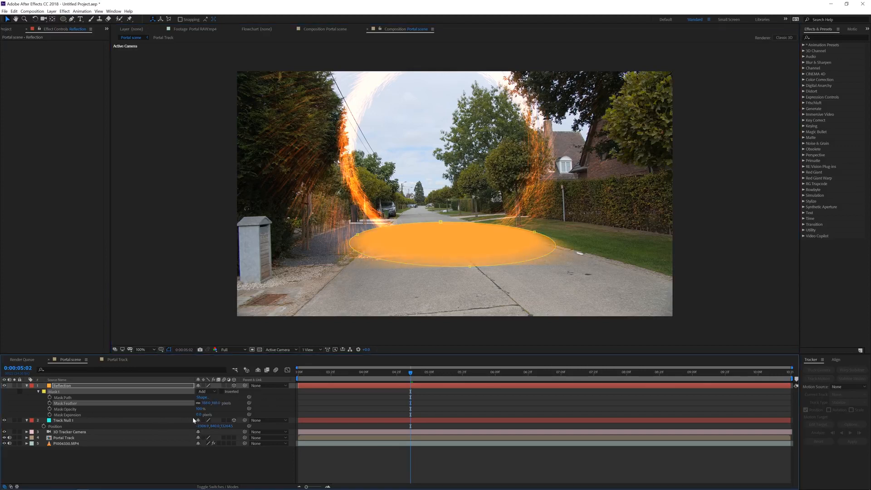
left_click_drag(199, 414, 154, 415)
left_click_drag(216, 403, 191, 415)
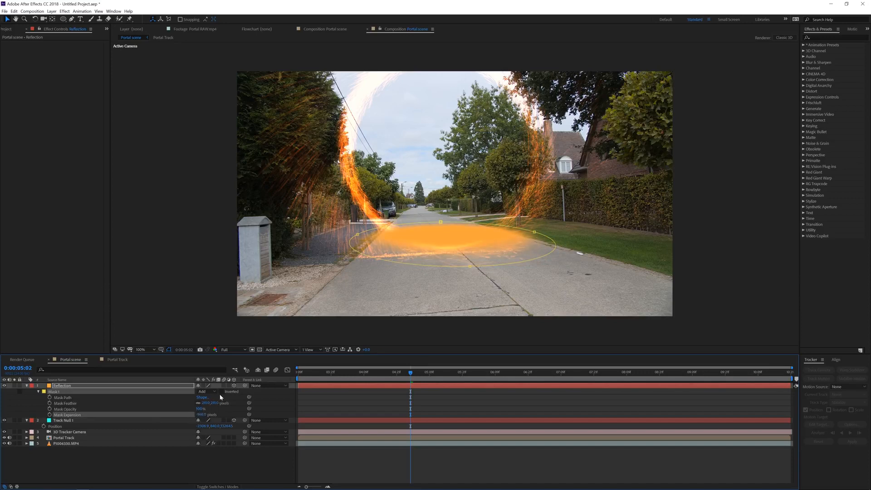
Bring the Reflection solid closer to the camera along the road and pull its mask's side points inward to fit the road's width
left_click(163, 387)
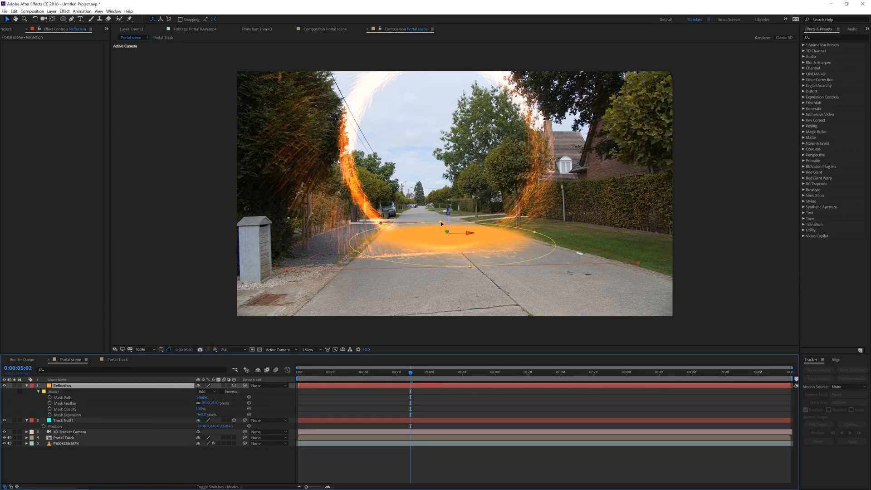
left_click_drag(447, 232, 860, 353)
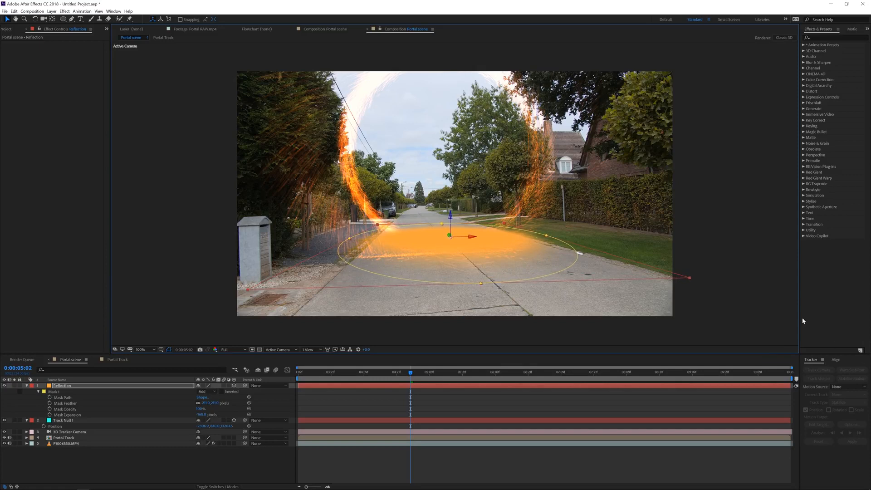
left_click_drag(451, 236, 870, 279)
left_click_drag(341, 243, 356, 242)
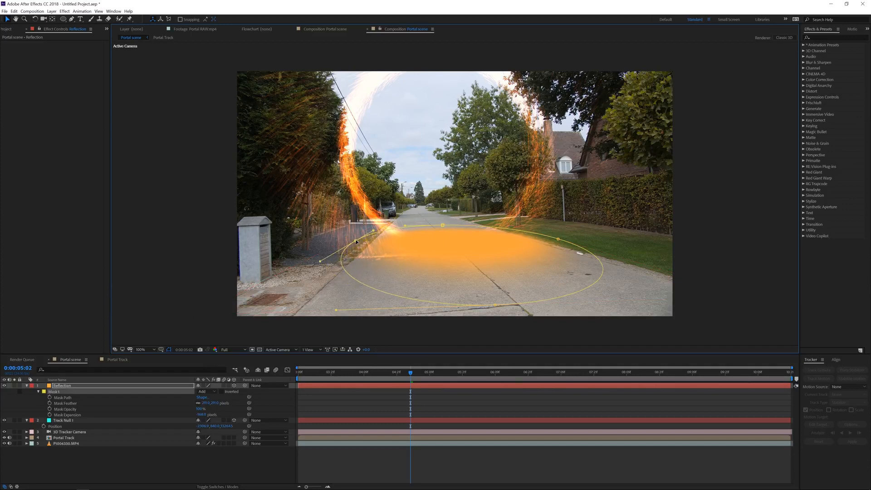
left_click_drag(559, 242, 549, 243)
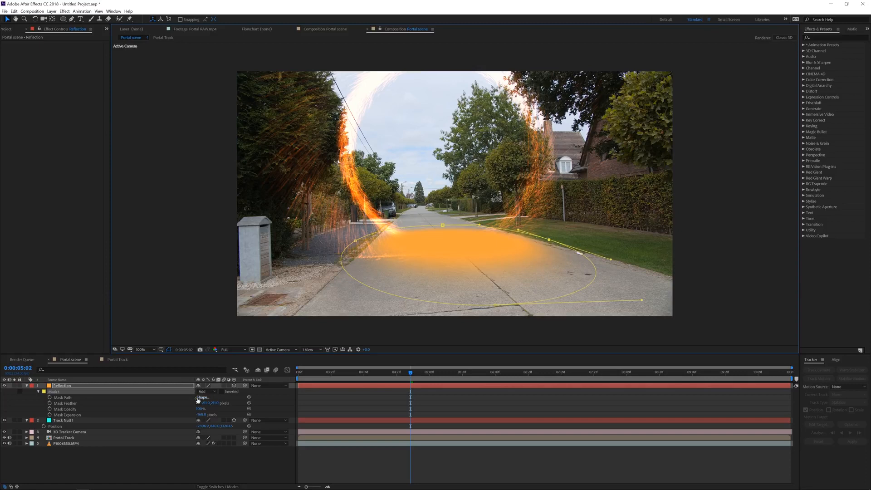
Set the Reflection layer's blending mode to Add and place the layer directly above the street footage
key("F4")
left_click(207, 386)
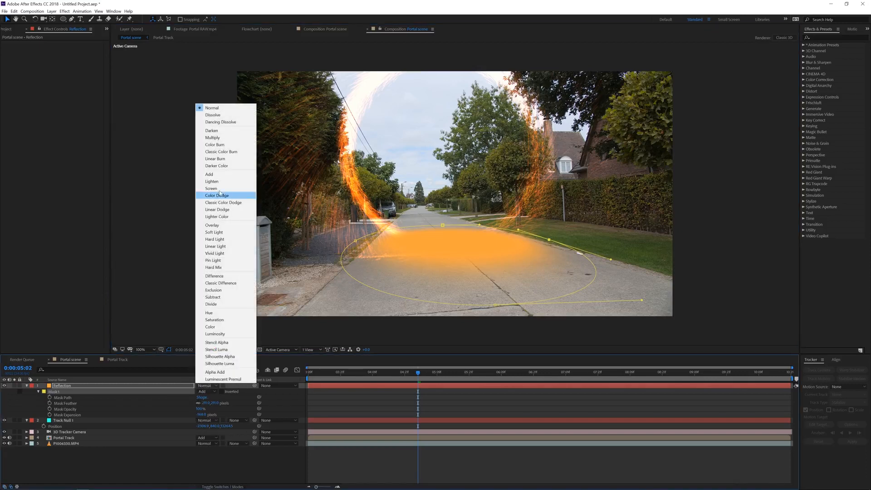
left_click(210, 174)
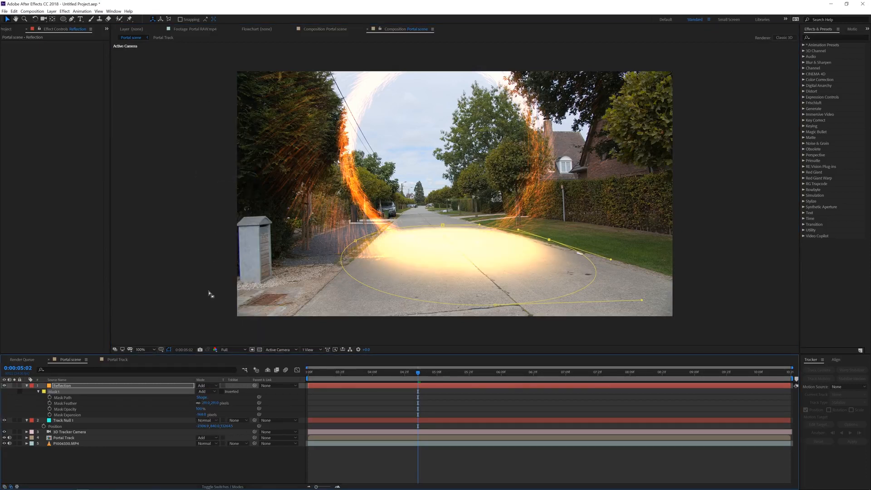
left_click_drag(93, 386, 80, 440)
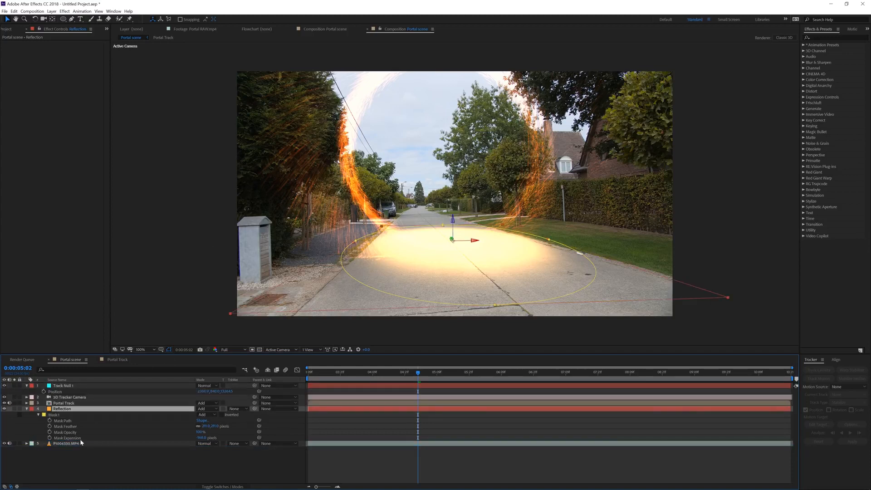
left_click(89, 453)
Duplicate the street footage layer and apply the Tint effect to the upper copy to make it black and white
left_click(93, 444)
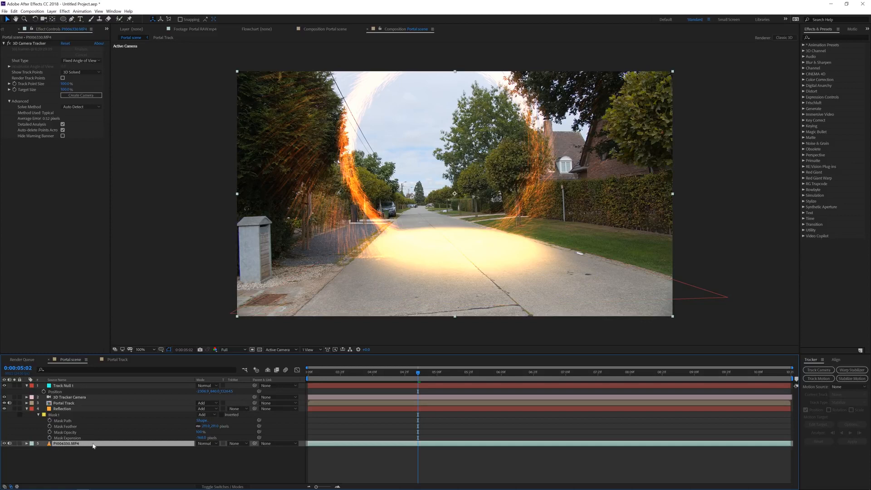
key("ctrl+d")
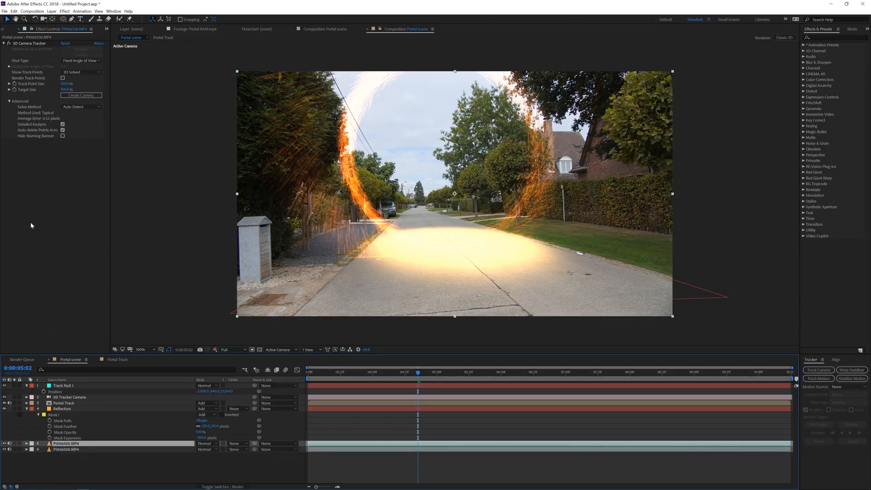
left_click(14, 11)
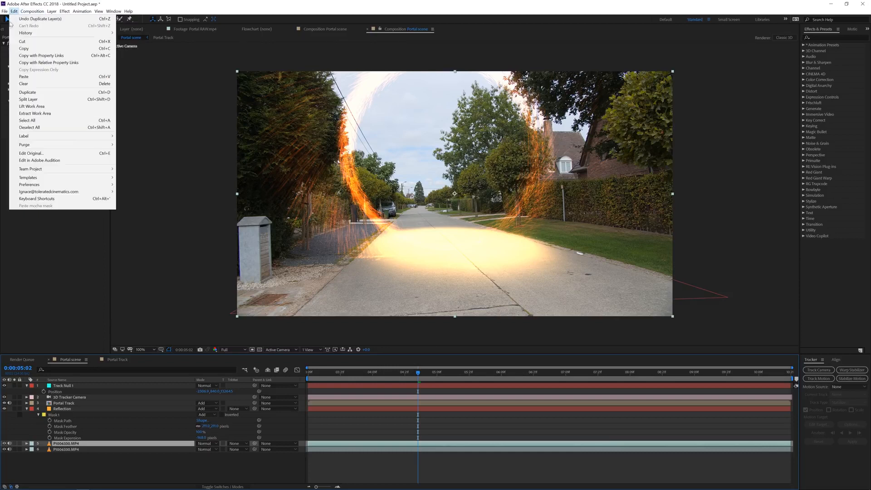
left_click(74, 447)
left_click(65, 11)
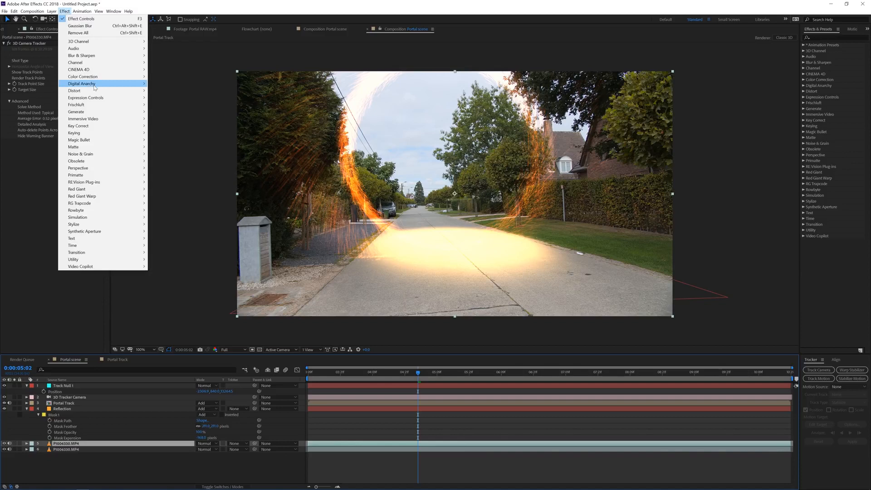
mouse_move(91, 76)
left_click(184, 294)
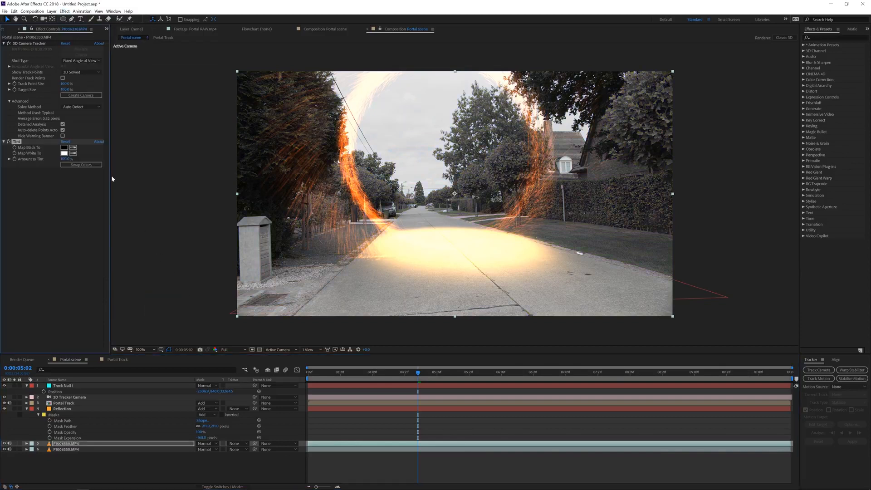
Add a Levels effect to the tinted footage copy and tighten its input black, input white and gamma for strong contrast
left_click(64, 11)
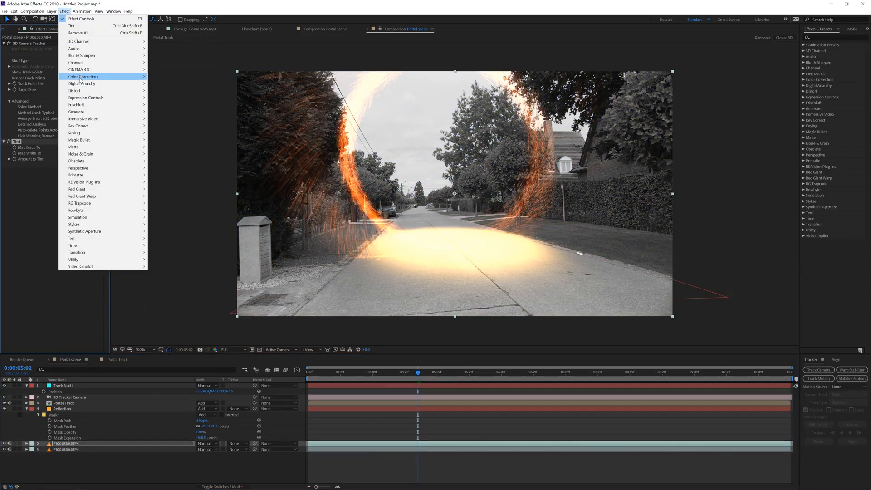
mouse_move(81, 78)
left_click(181, 246)
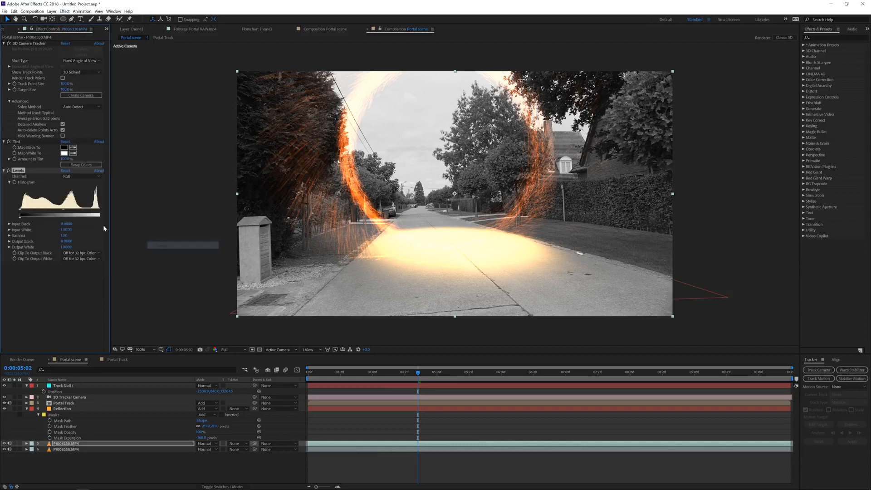
left_click_drag(20, 210, 22, 211)
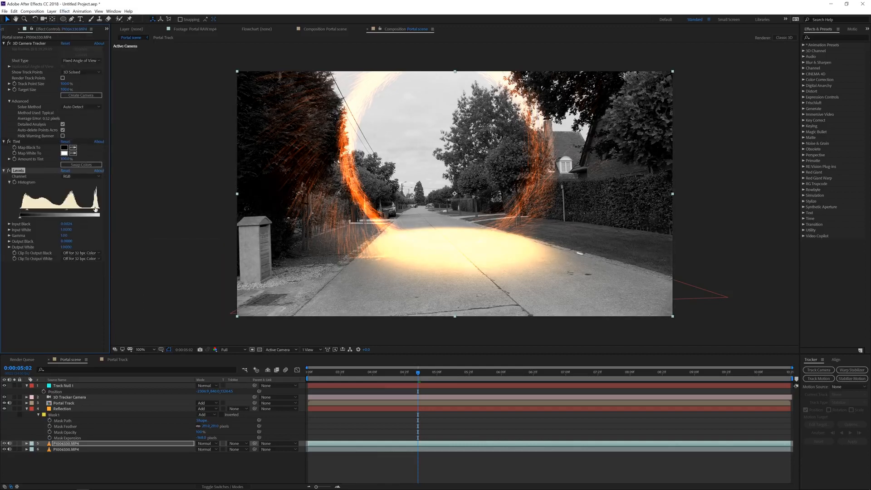
left_click_drag(95, 210, 72, 214)
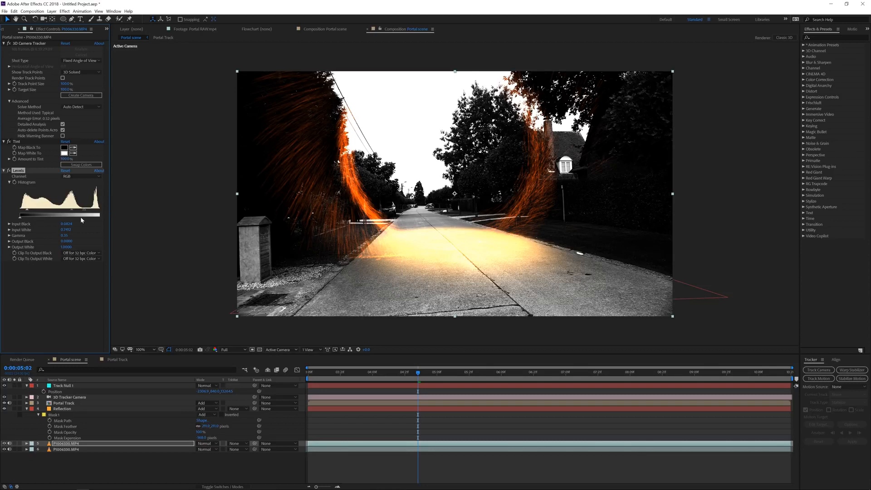
left_click_drag(24, 213, 29, 212)
left_click_drag(89, 211, 82, 210)
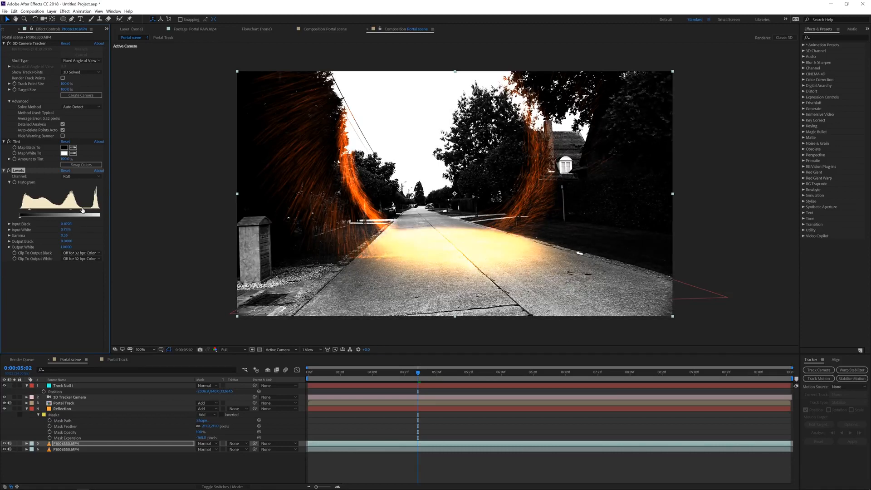
Place the high-contrast footage copy directly above the Reflection layer and use it as Reflection's luma matte
left_click(64, 445)
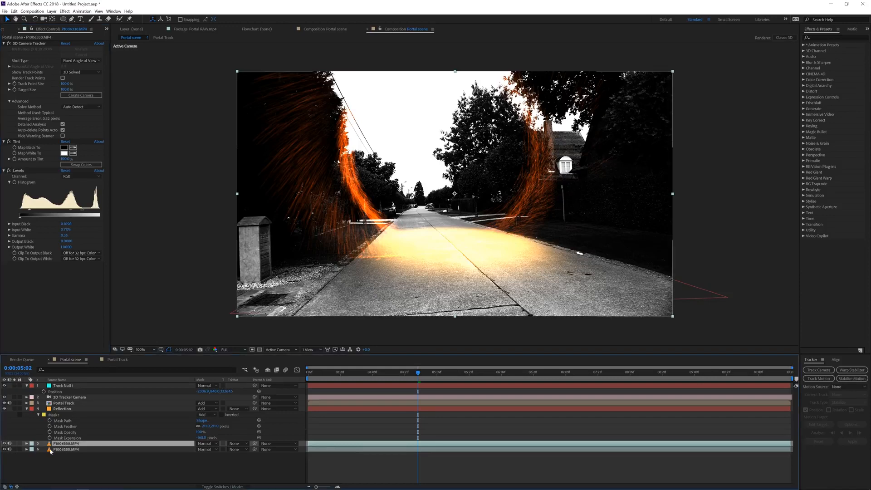
left_click_drag(64, 445, 65, 409)
left_click(132, 414)
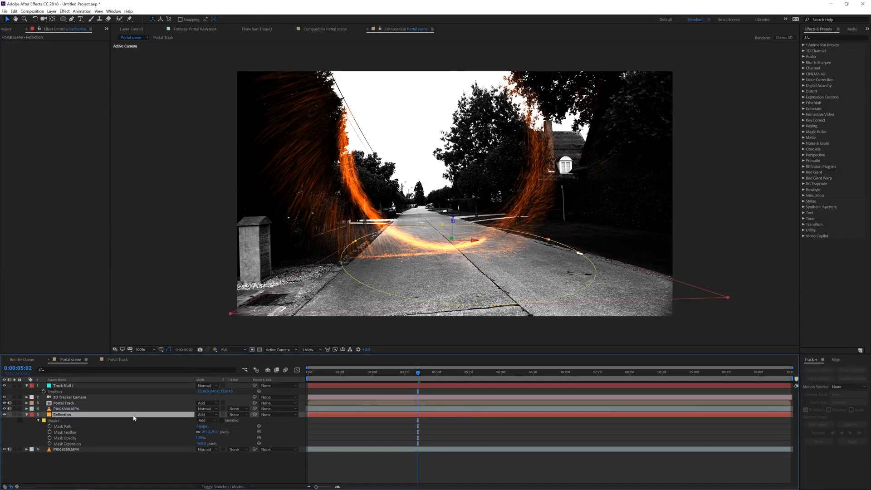
left_click(237, 416)
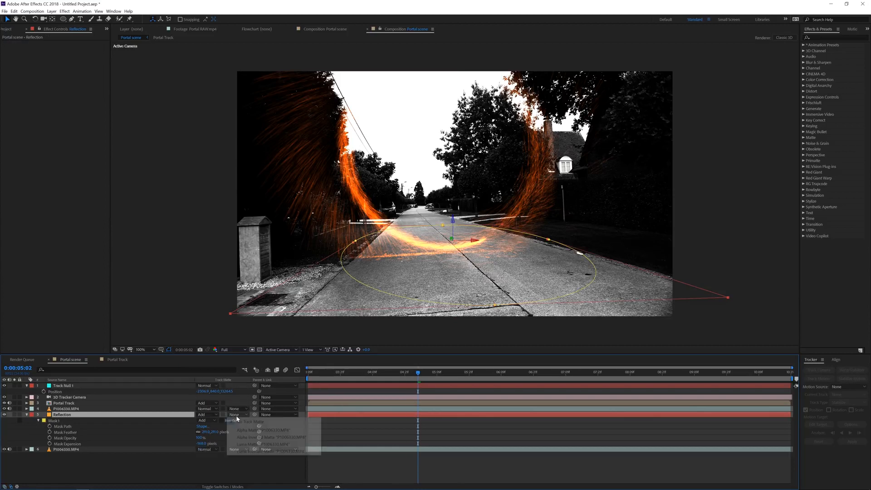
left_click(248, 445)
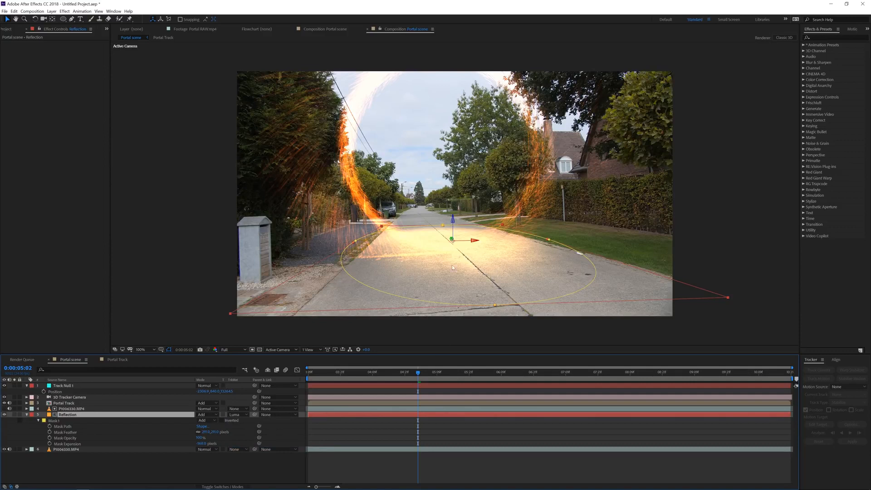
Adjust the Reflection layer's opacity and shift the solid closer to the camera to blend the glow into the road, and save the project
key("period")
key("t")
left_click_drag(200, 420, 185, 420)
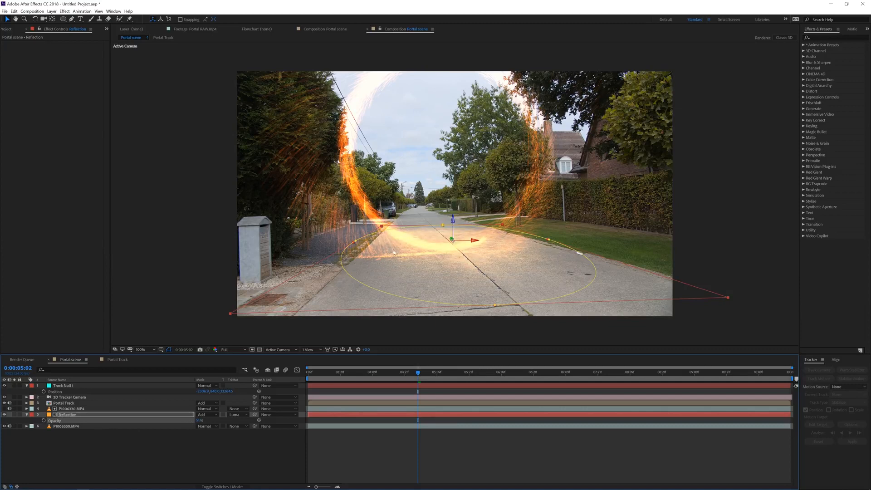
left_click_drag(452, 240, 710, 395)
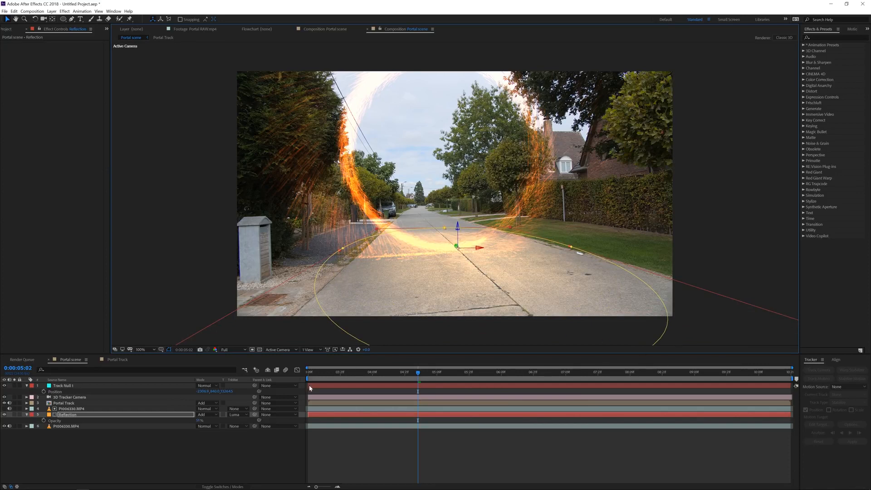
left_click_drag(198, 420, 204, 420)
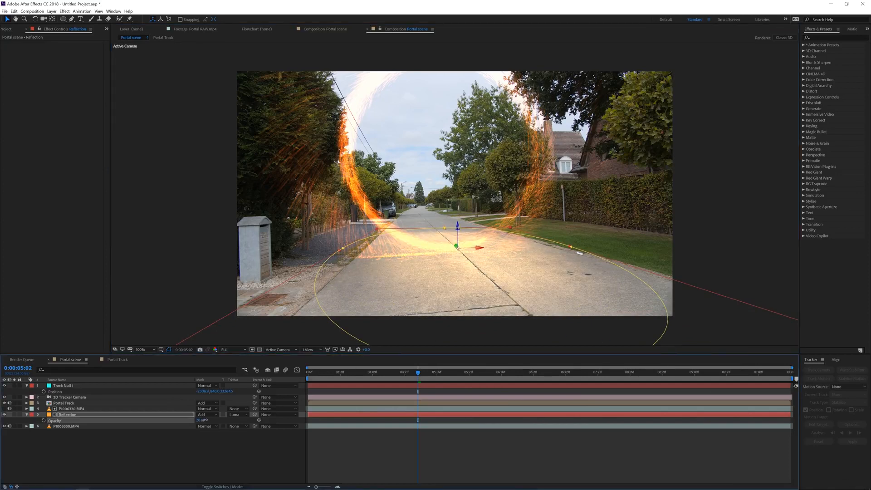
left_click(219, 442)
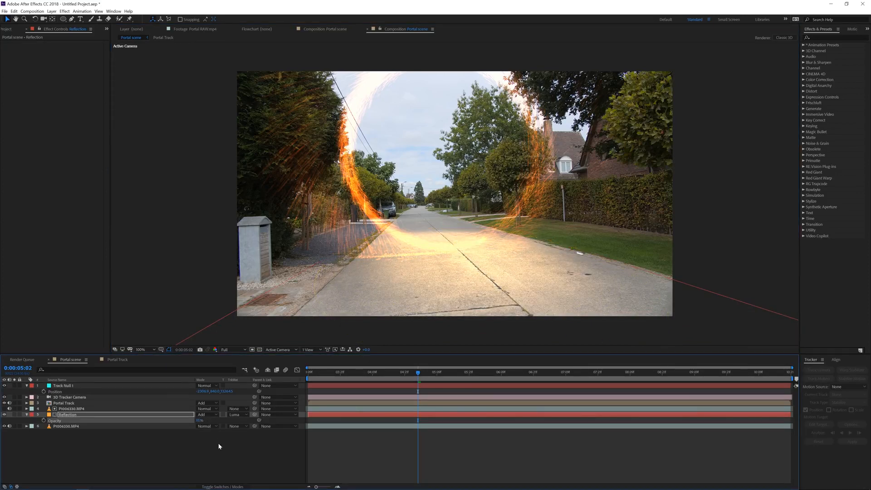
key("ctrl+s")
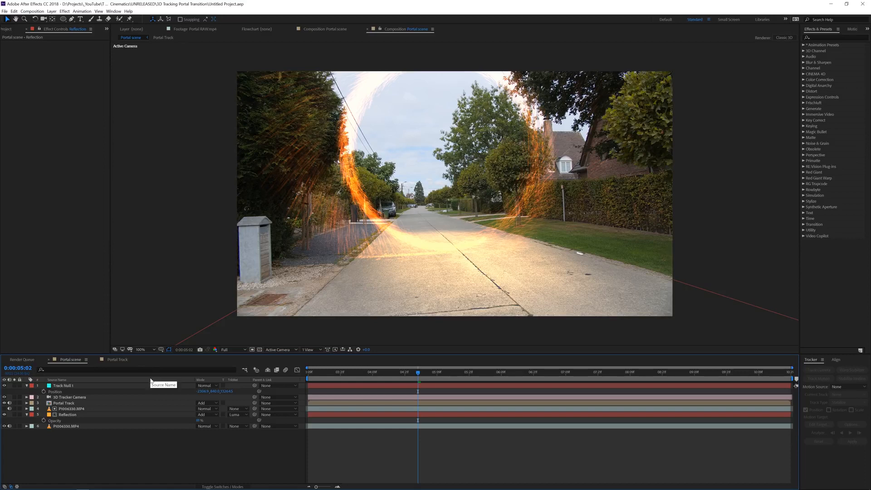
Create a new solid named Alpha in black (000000)
right_click(115, 447)
mouse_move(149, 378)
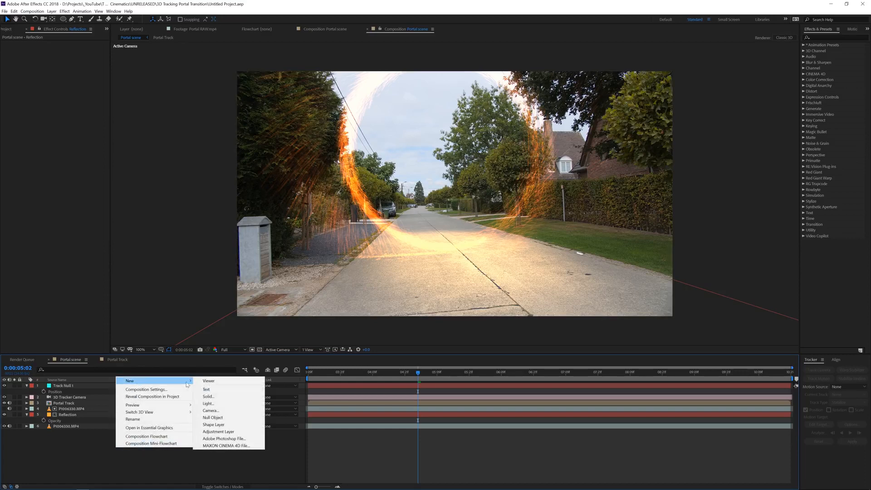
left_click(215, 401)
type("Alpha")
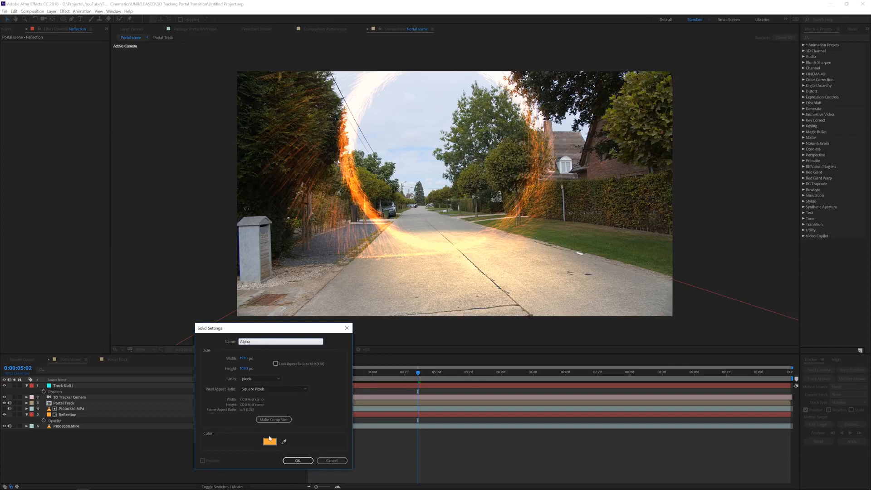
left_click(269, 440)
left_click_drag(97, 285, 64, 301)
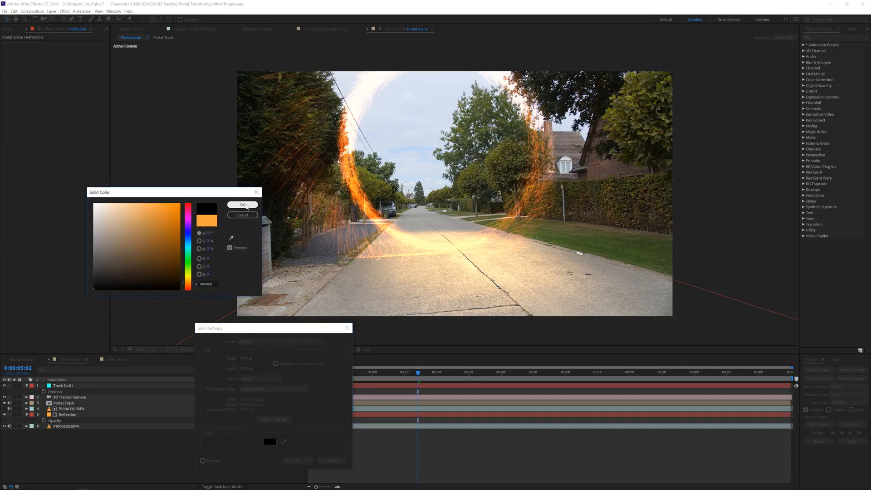
left_click(247, 206)
left_click(298, 460)
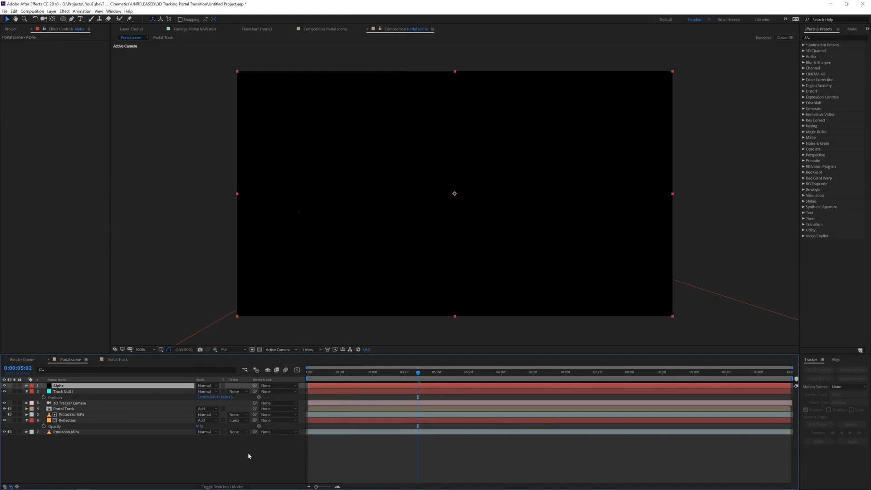
Hide the Alpha solid and draw a circular mask on it from the centre of the portal ring out to its edge
left_click(4, 385)
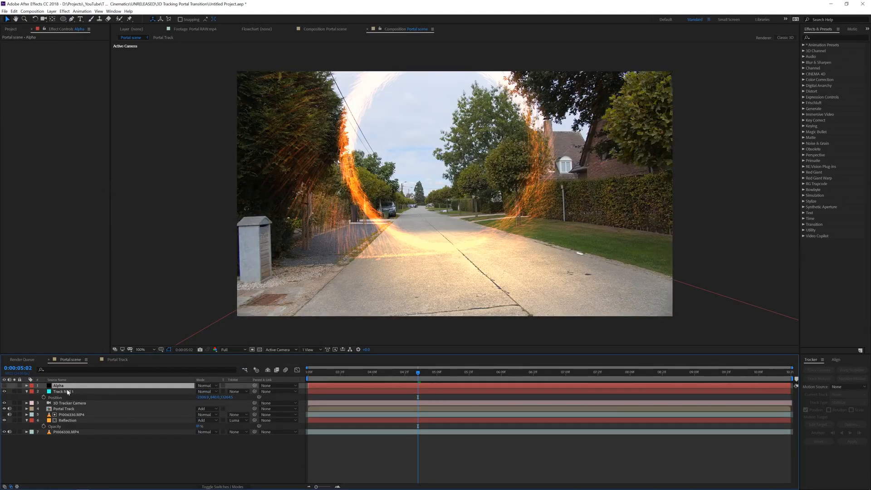
left_click(63, 19)
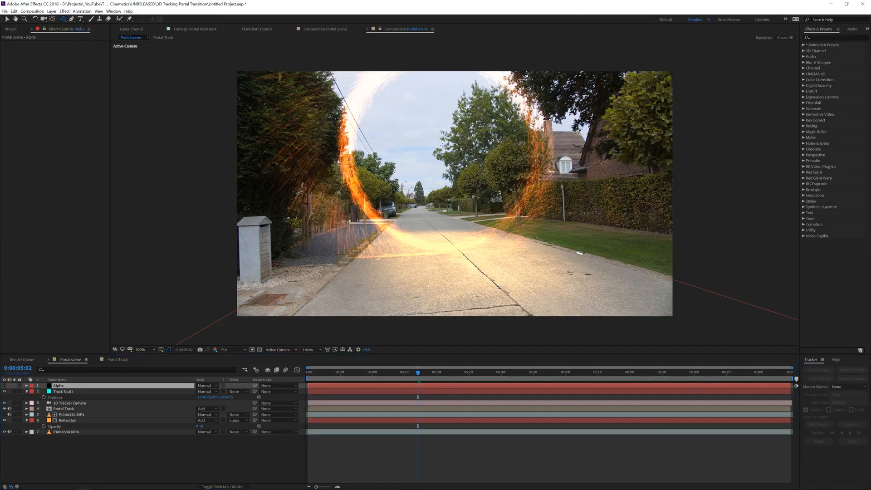
left_click_drag(439, 145, 532, 239)
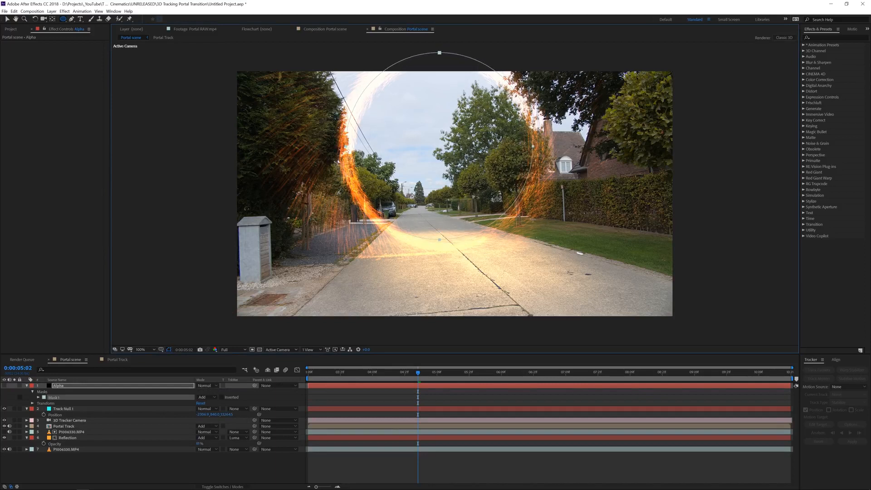
Reposition and slightly enlarge the Alpha layer's circular mask so it lines up with the portal ring
key("v")
left_click_drag(439, 240, 444, 244)
double_click(445, 243)
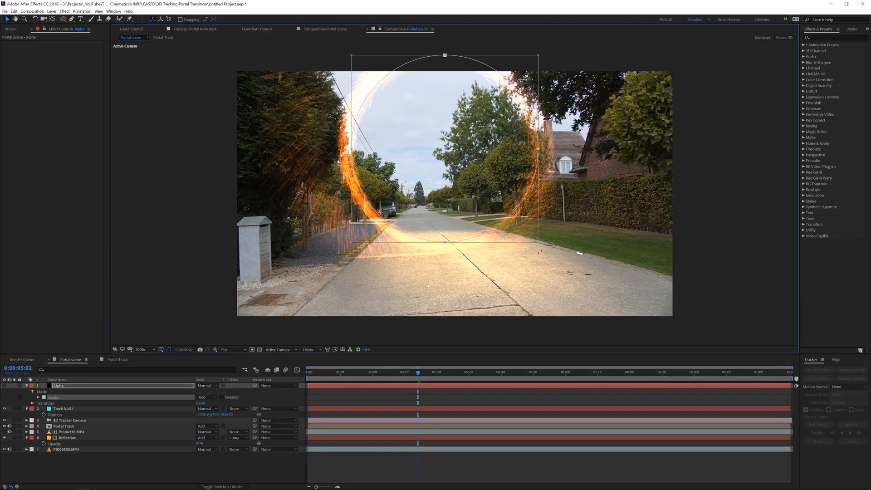
left_click_drag(539, 242, 543, 243)
left_click_drag(520, 216, 518, 216)
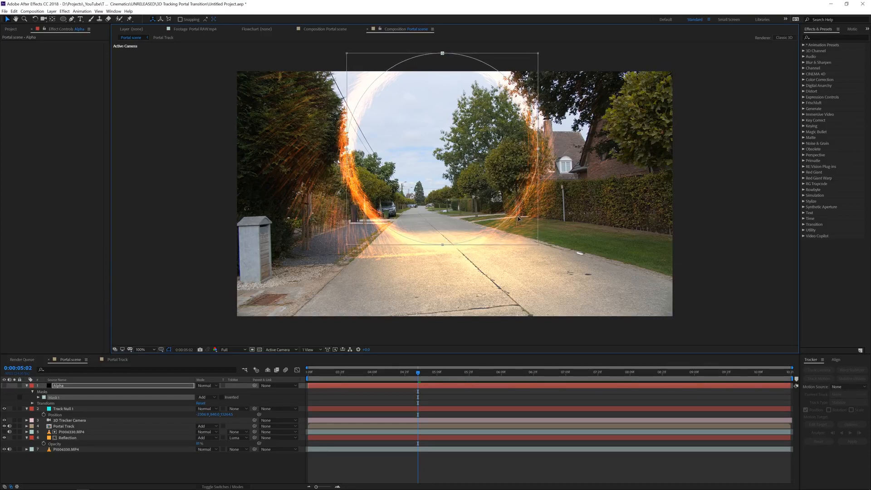
Finish the Alpha mask's transform, make the Alpha layer visible and feather the mask to soften its edge
key("Return")
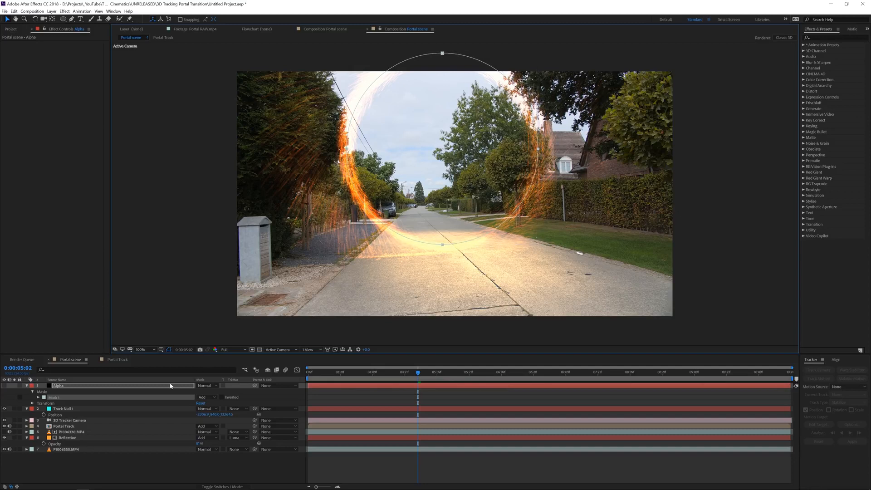
left_click(4, 385)
key("f")
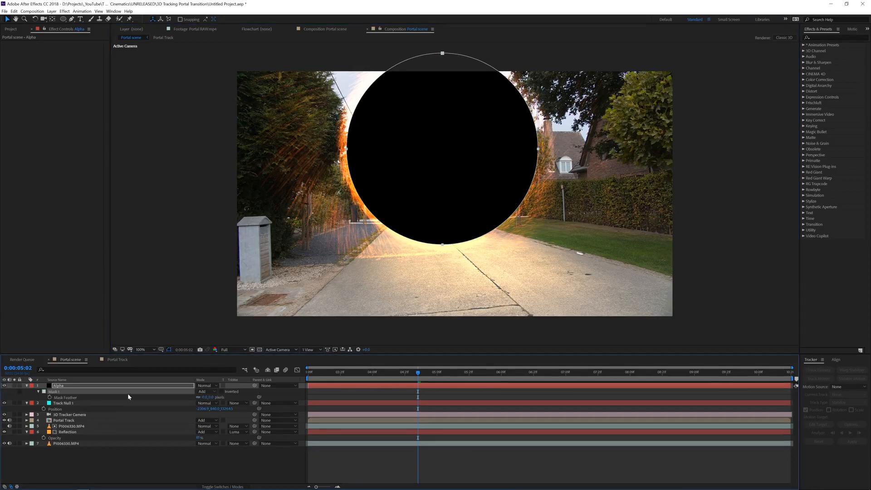
mouse_move(211, 397)
left_mouse_down()
mouse_move(227, 398)
mouse_move(218, 398)
left_mouse_up()
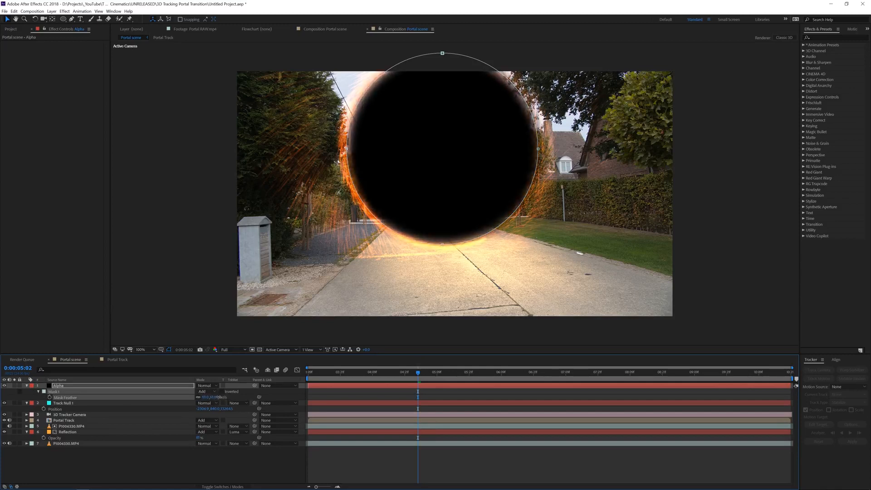
left_click(206, 459)
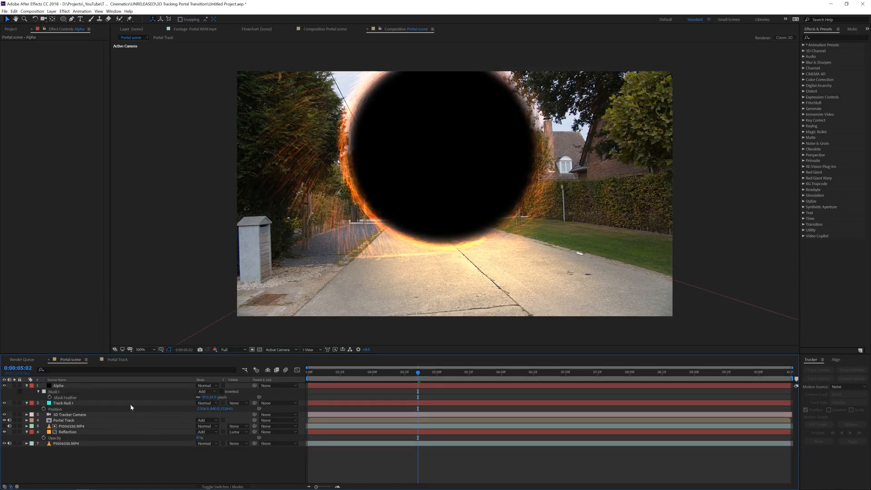
Find the Roughen Edges effect and apply it to the Alpha layer
left_click(77, 385)
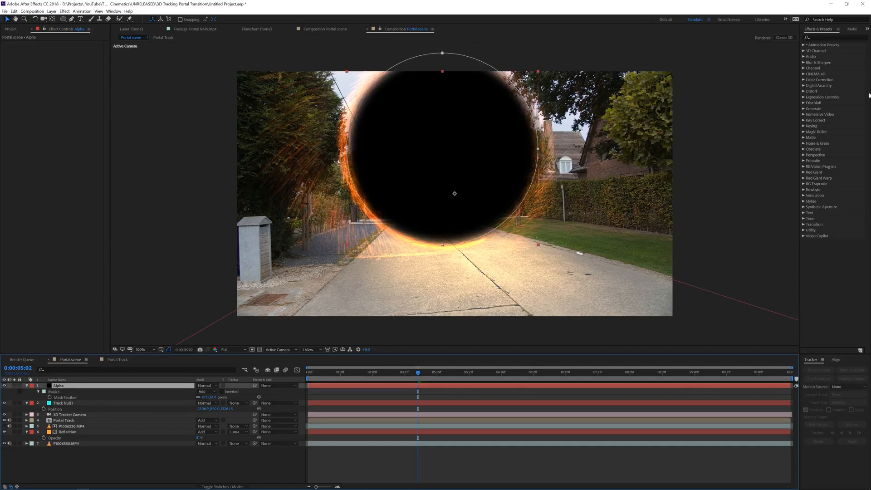
left_click(819, 38)
type("ro")
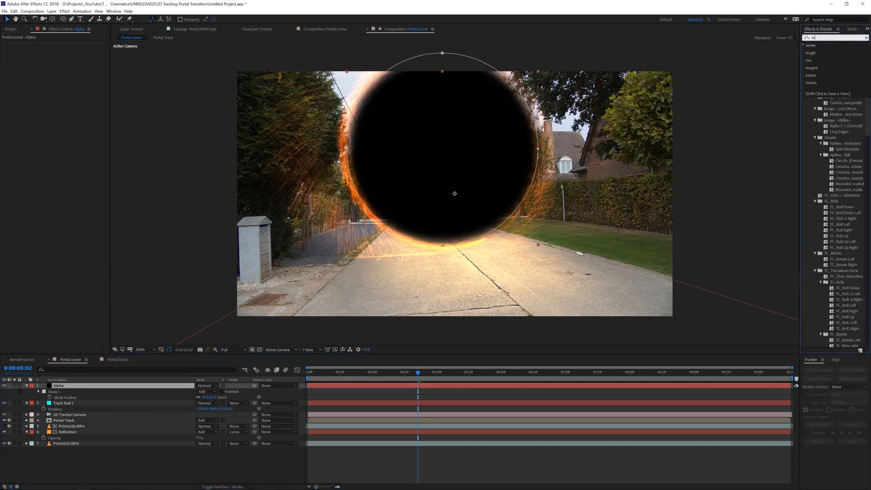
type("ugh")
left_click_drag(830, 50, 496, 156)
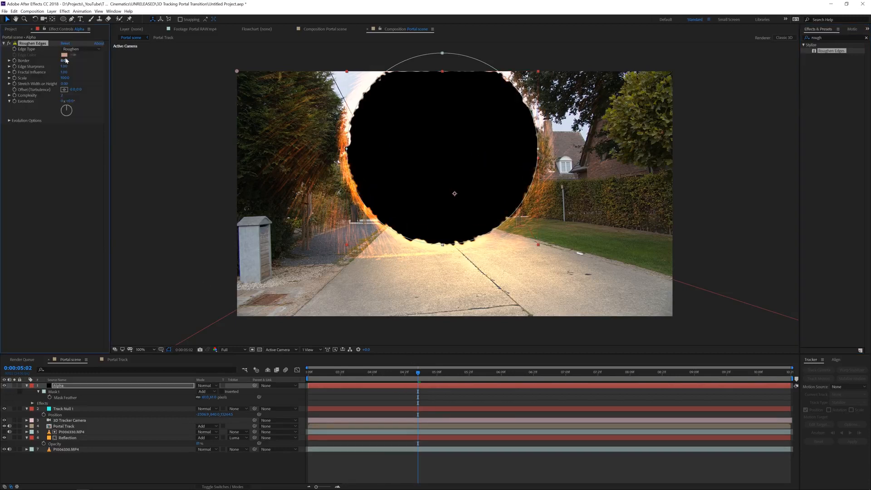
Lower the Roughen Edges edge sharpness and scale and raise its complexity to give the Alpha disc a fine, soft, irregular edge
left_click_drag(63, 67, 74, 95)
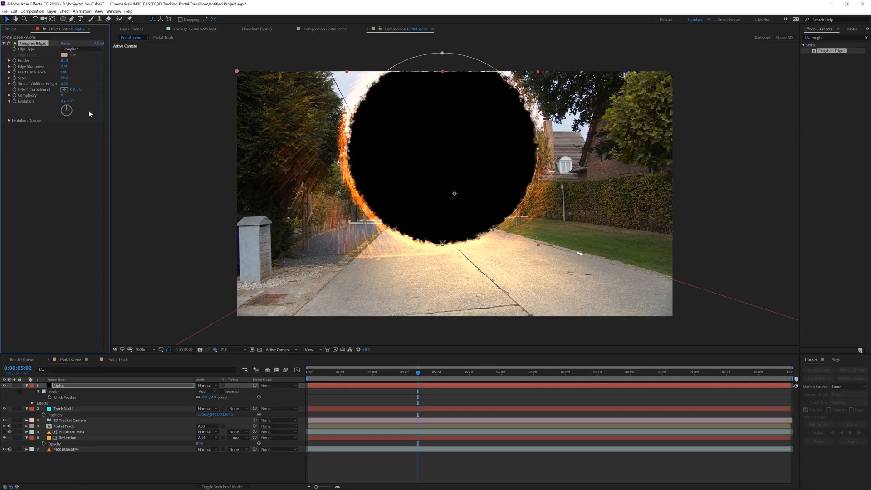
left_click_drag(64, 68, 54, 68)
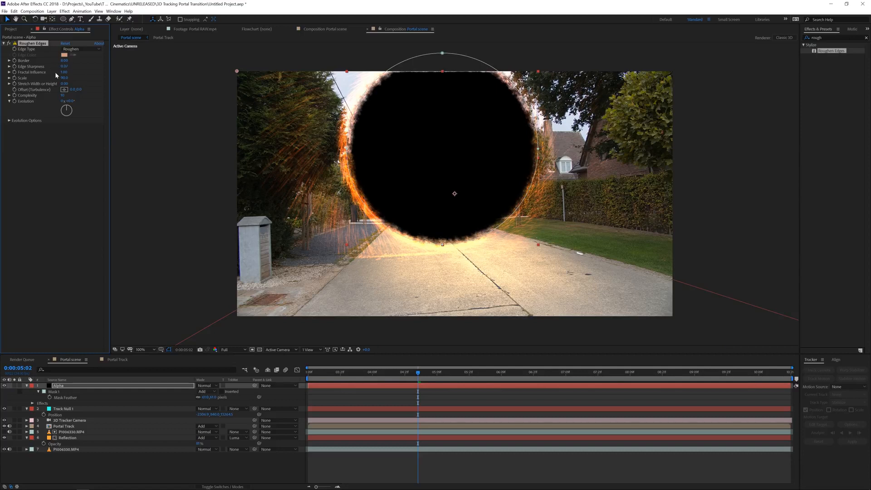
left_click(216, 465)
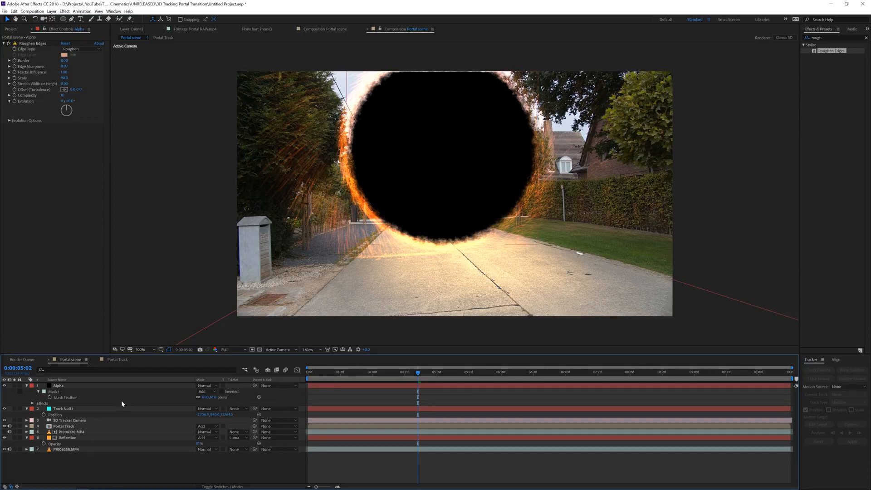
Copy the Position of Track Null 1 to the Alpha layer and make Alpha a 3D layer
left_click(75, 410)
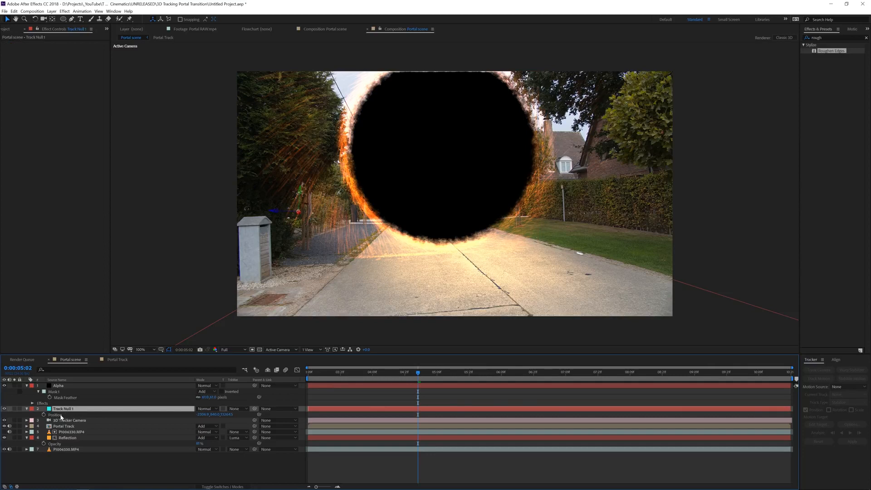
left_click(60, 415)
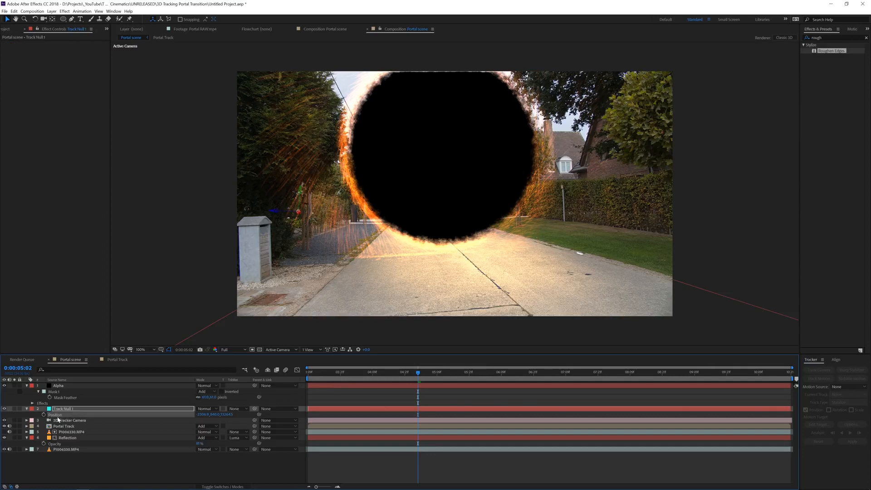
left_click(66, 386)
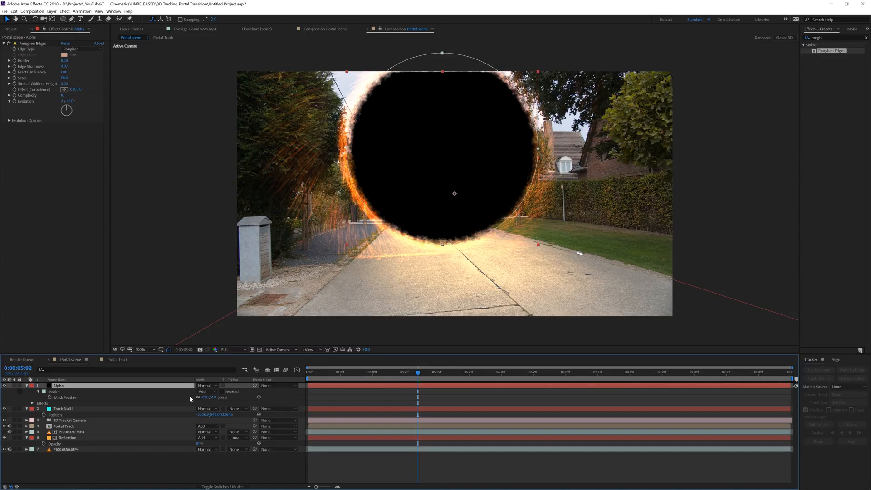
key("F4")
left_click(234, 385)
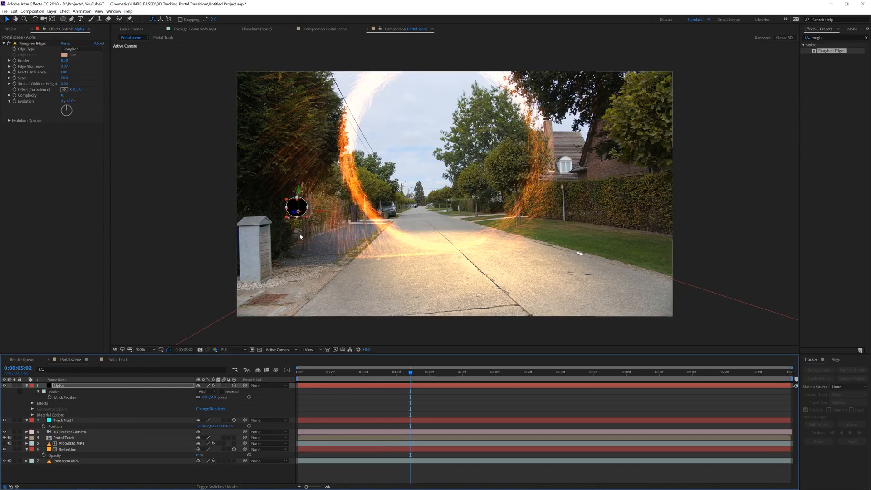
Move the 3D Alpha layer from the null's location onto the portal ring and rotate it to match the ring's angle
left_click_drag(307, 218, 522, 216)
left_click_drag(462, 174, 476, 202)
key("w")
left_click_drag(460, 167, 426, 171)
key("v")
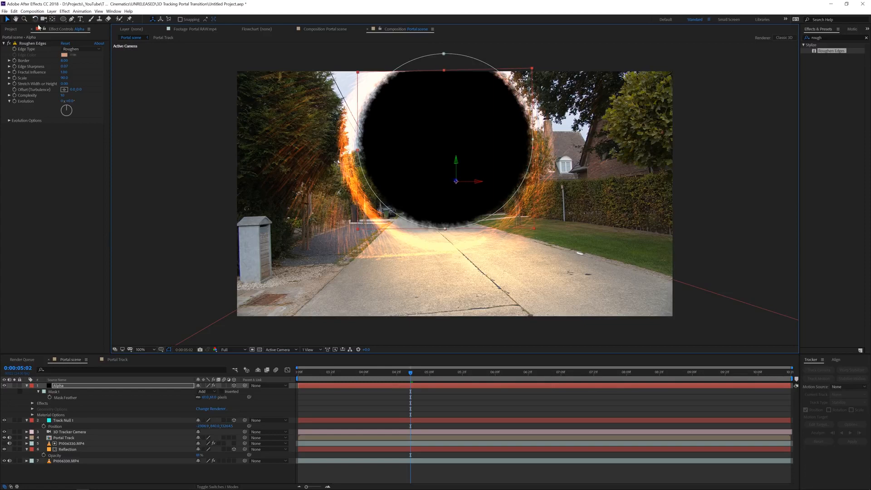
Enlarge and nudge the Alpha layer until it fills the portal ring, save the project and check the fit at an earlier frame
key("w")
mouse_move(473, 157)
left_mouse_down()
mouse_move(474, 168)
mouse_move(482, 153)
left_mouse_up()
key("ctrl+z")
key("v")
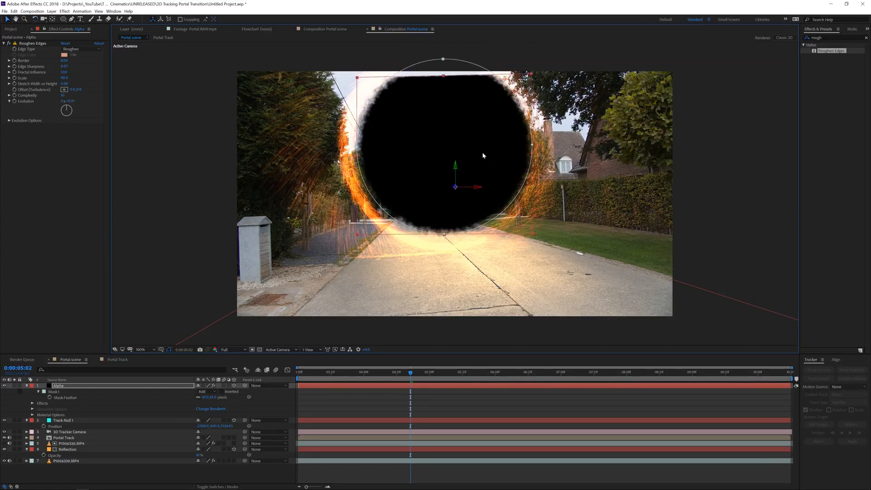
left_click_drag(539, 239, 538, 245)
left_click_drag(494, 202, 493, 204)
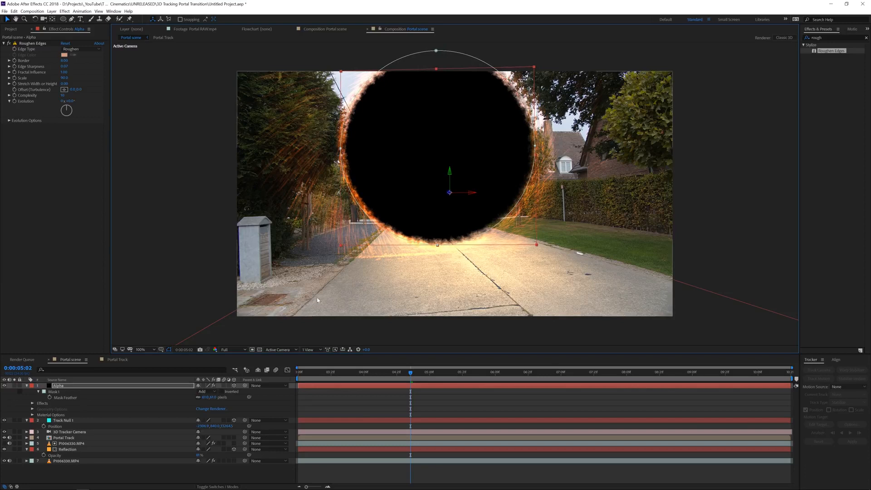
left_click(384, 377)
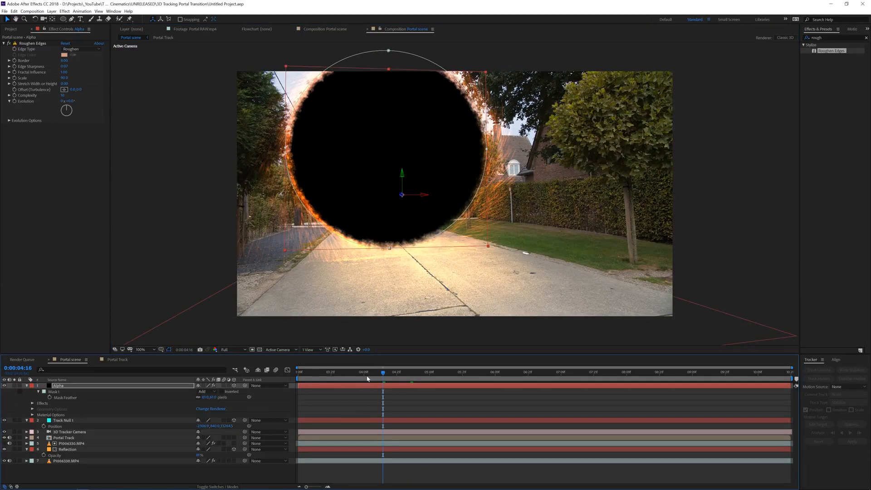
Add P1006331.MP4 to the Portal scene composition, shift the clip earlier in time and place it directly below the Alpha layer
left_click(11, 29)
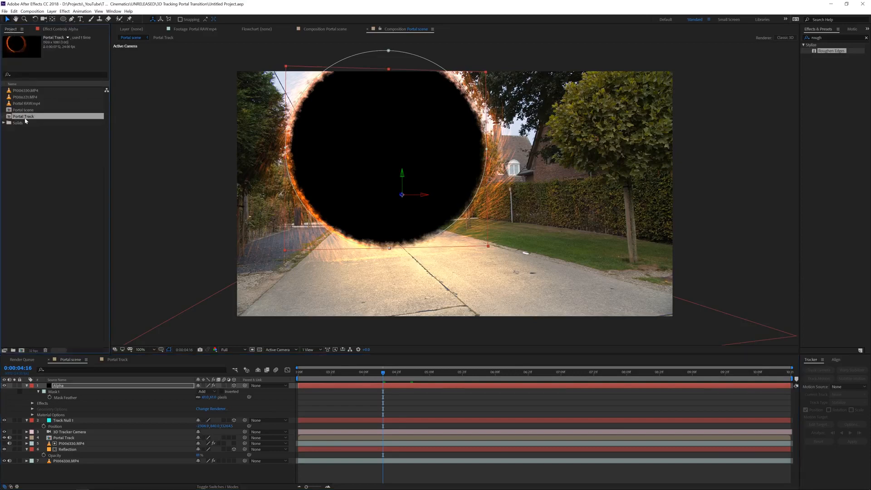
left_click_drag(28, 98, 62, 386)
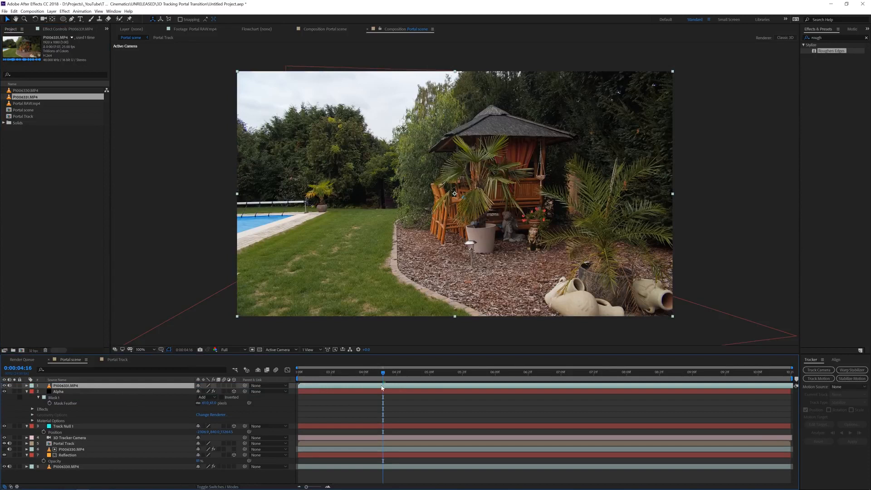
left_click_drag(379, 388, 267, 389)
left_click_drag(336, 373, 297, 377)
left_click_drag(174, 386, 162, 401)
Set the P1006331.MP4 layer's track matte to Alpha Matte "Alpha" and check the portal around 0:00:04:12
key("F4")
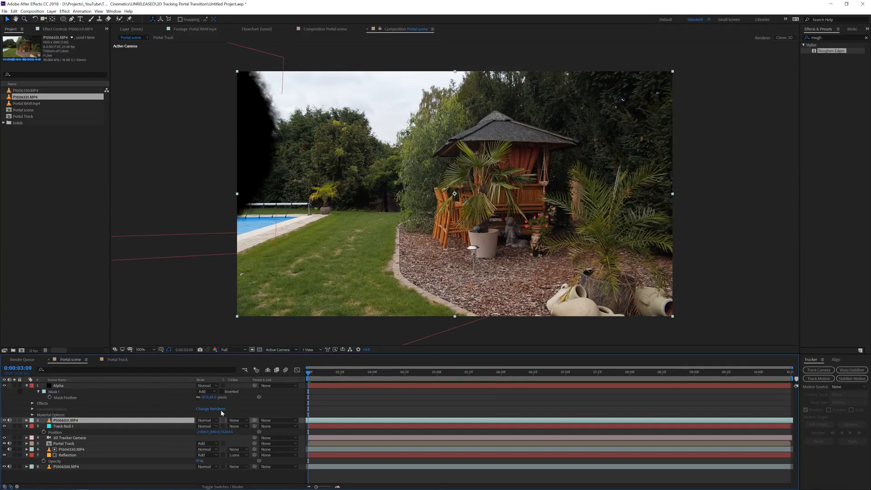
left_click(241, 423)
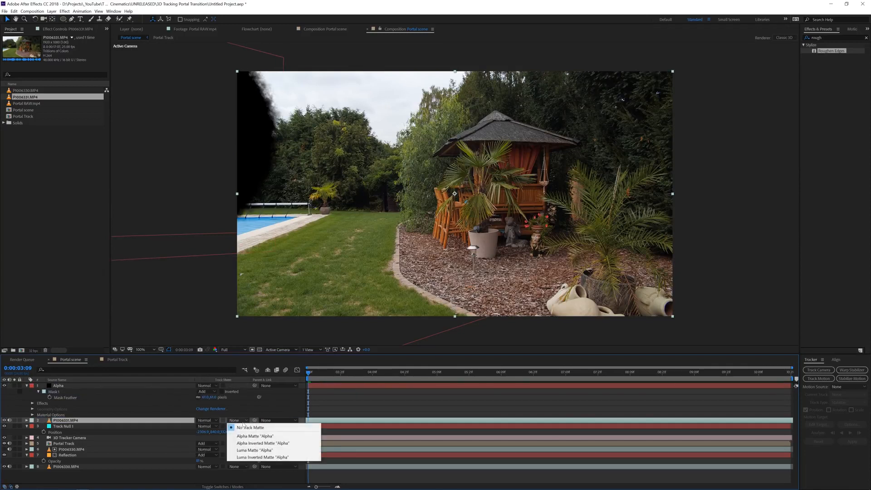
left_click(266, 432)
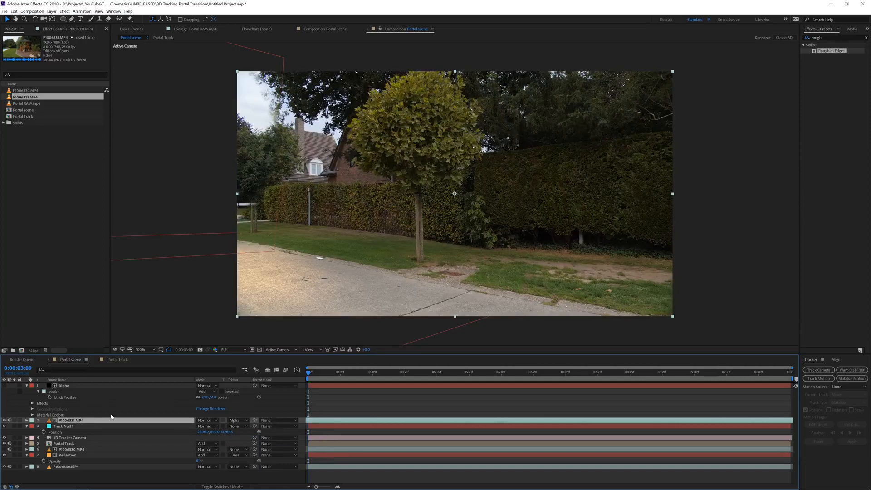
left_click(381, 374)
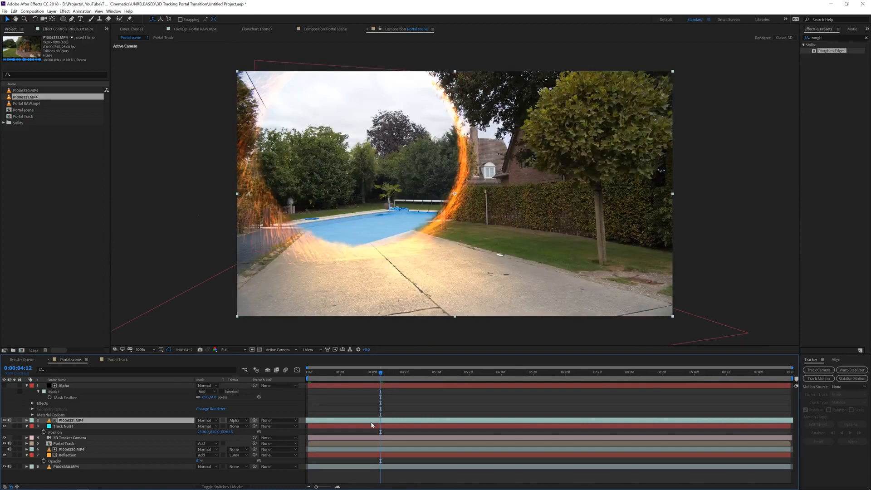
Fine-tune the Alpha layer's fit to the ring, then move Alpha and P1006331.MP4 together below the Portal Track layer
left_click_drag(397, 220, 417, 195)
left_click(383, 386)
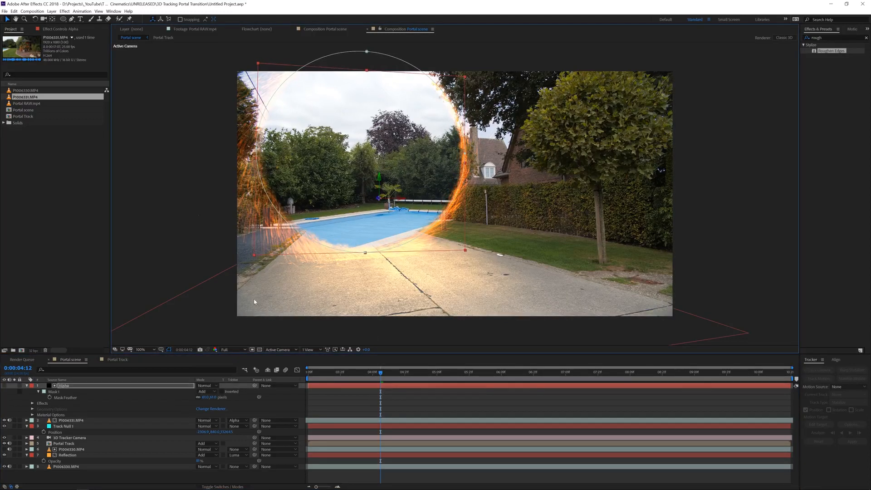
left_click(86, 387)
left_click(83, 420, "shift")
left_click_drag(84, 421, 76, 448)
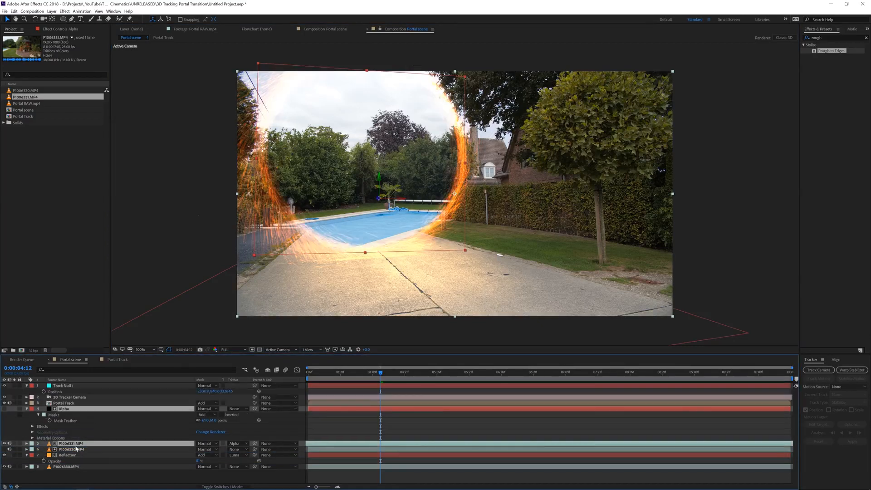
left_click(389, 426)
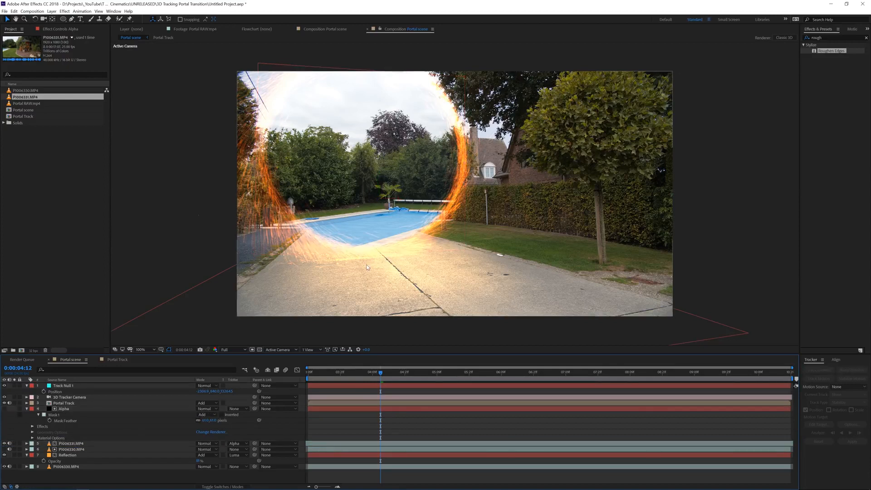
Preview the scene, open the Portal Track composition and shift both Portal RAW.mp4 layers earlier so the ring is already formed
key("space")
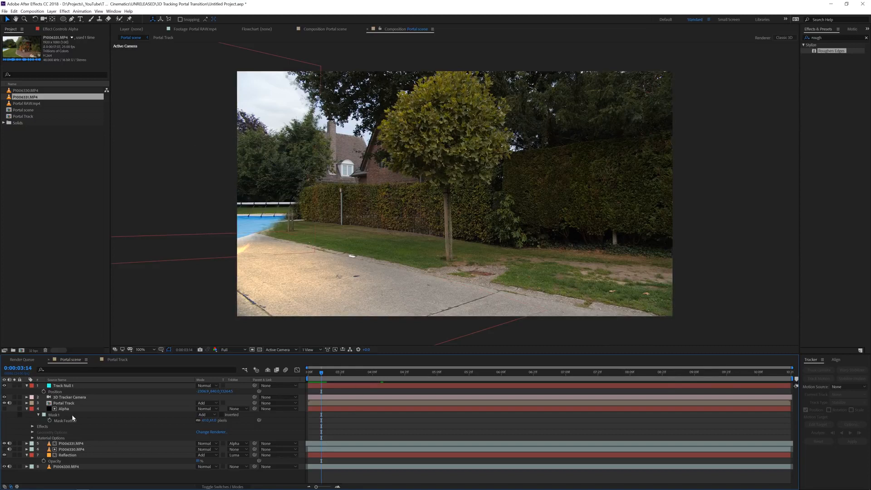
left_click(63, 403)
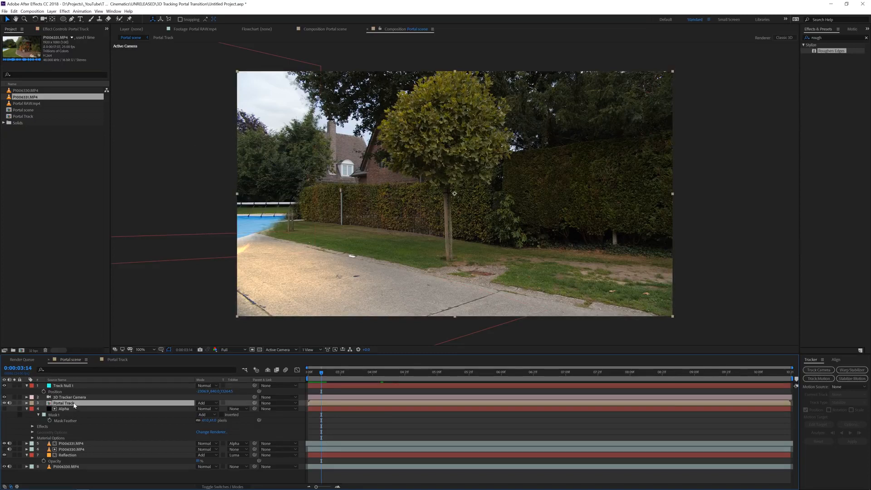
double_click(335, 403)
left_click(345, 391)
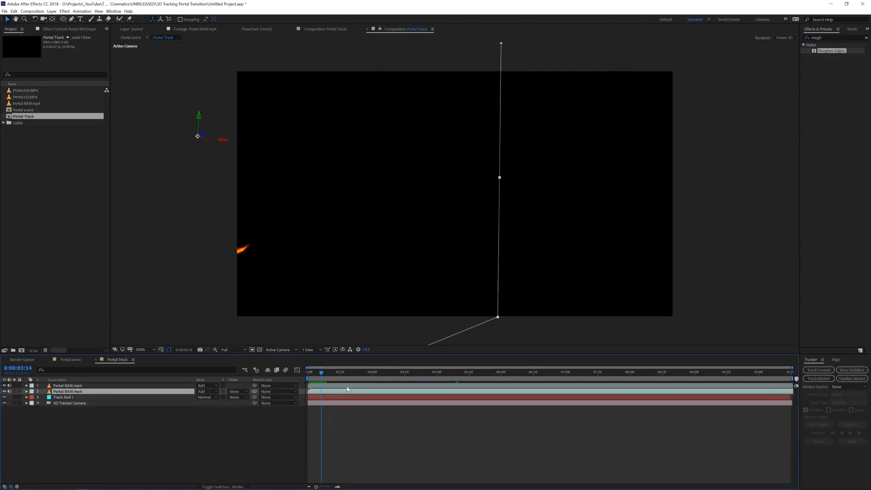
left_click(411, 386, "ctrl")
left_click_drag(421, 386, 261, 395)
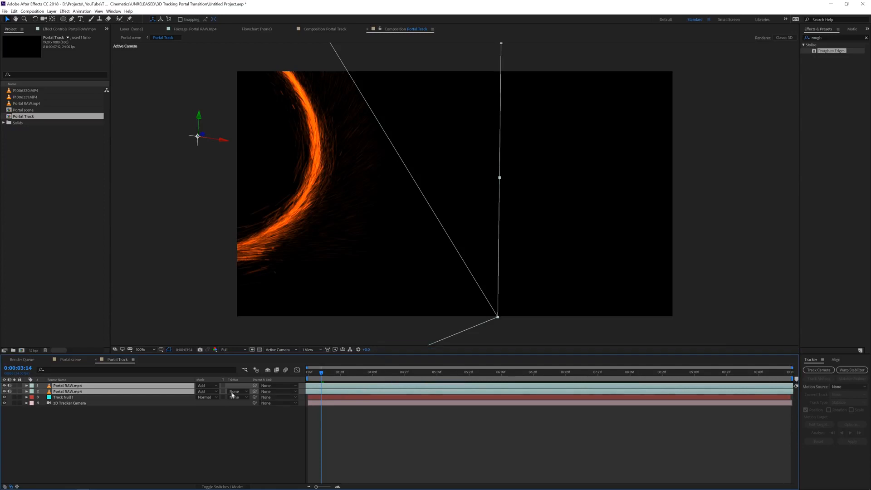
Return to the Portal scene composition and slide the P1006331.MP4 layer earlier to change the footage seen through the portal
left_click(63, 360)
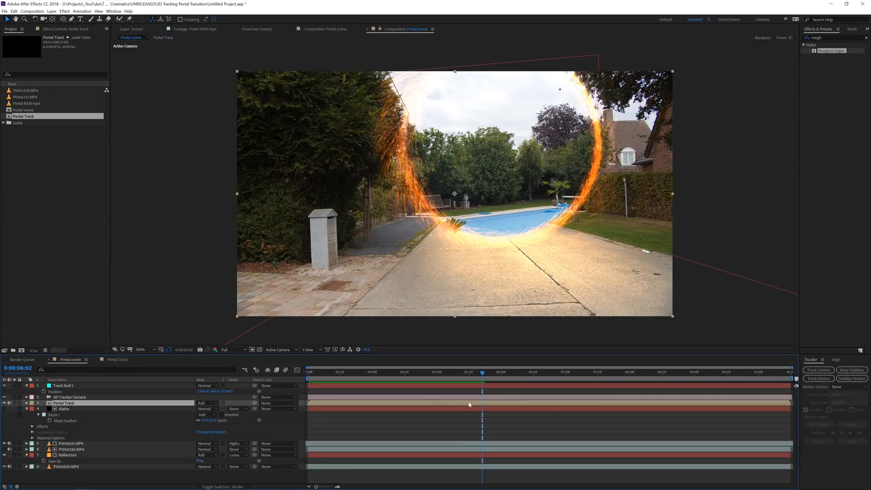
left_click(457, 444)
left_click_drag(457, 445, 384, 447)
left_click(473, 375)
left_click(5, 403)
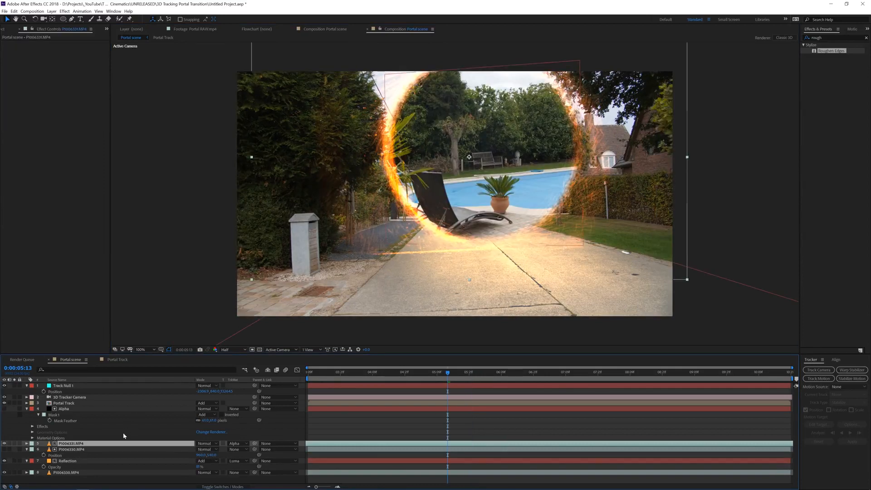
Reset the Position of the P1006331.MP4 layer and move the current time to about 0:00:08:17
key("p")
right_click(64, 450)
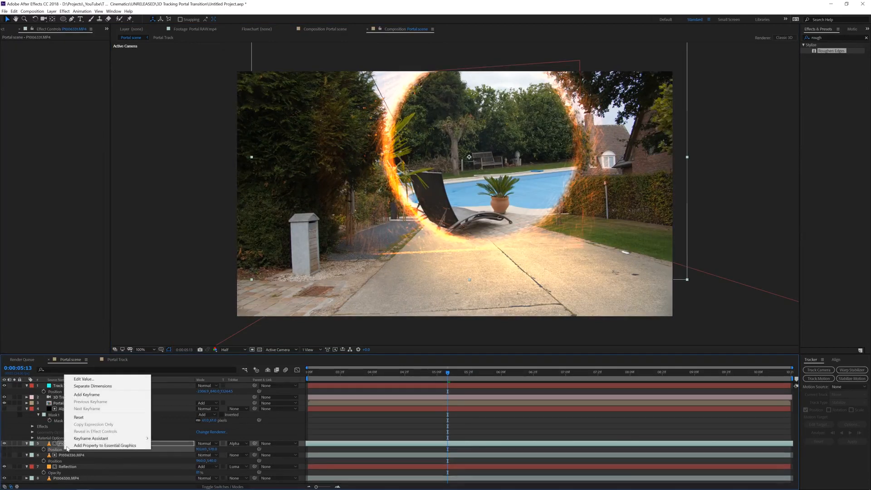
left_click(85, 417)
left_click_drag(447, 373, 653, 394)
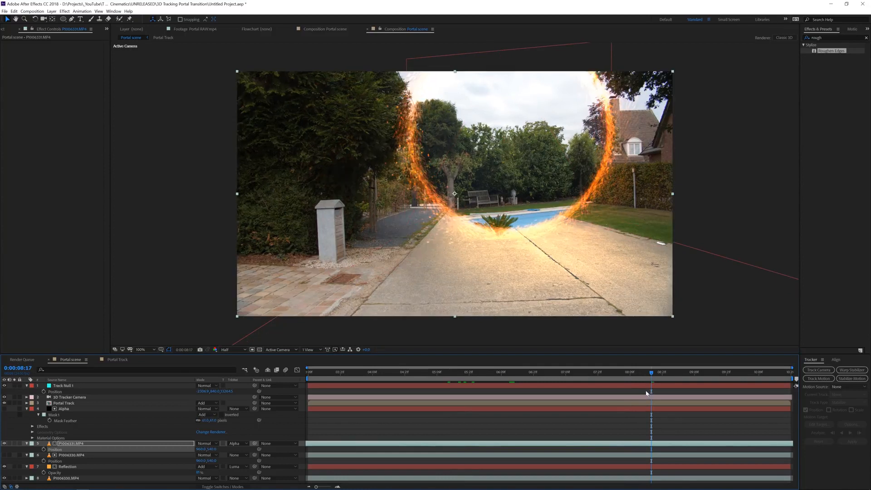
Collapse the properties of all layers and set the label color of Alpha and its P1006331.MP4 layer to Blue
left_click(65, 444)
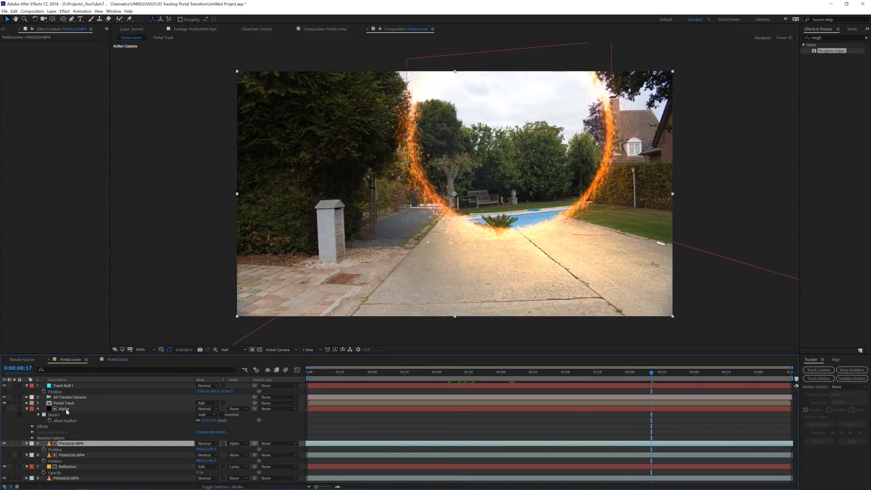
left_click(66, 411, "ctrl")
key("ctrl+a")
left_click(27, 409)
left_click(68, 436)
left_click(74, 409)
left_click(74, 404, "ctrl")
left_click(31, 407)
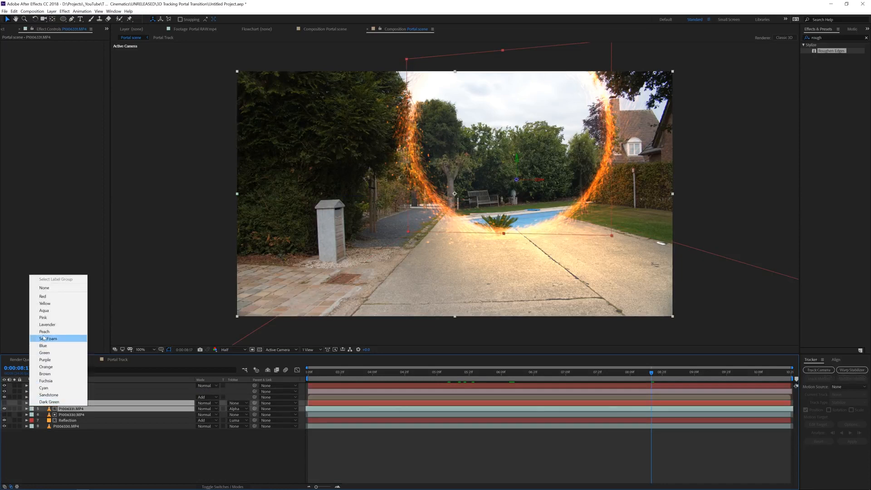
left_click(46, 345)
left_click(82, 447)
Duplicate the Alpha and P1006331.MP4 pair and give the copies a Yellow label
left_click(72, 409)
left_click(70, 403, "ctrl")
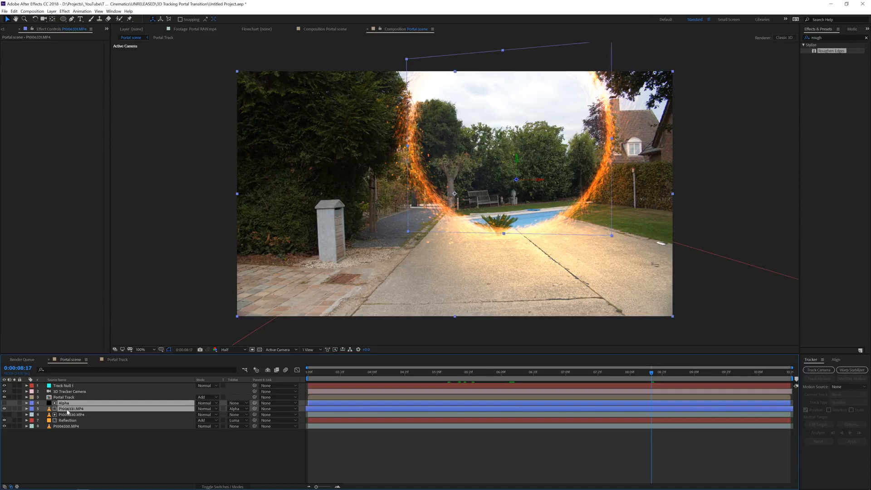
key("ctrl+d")
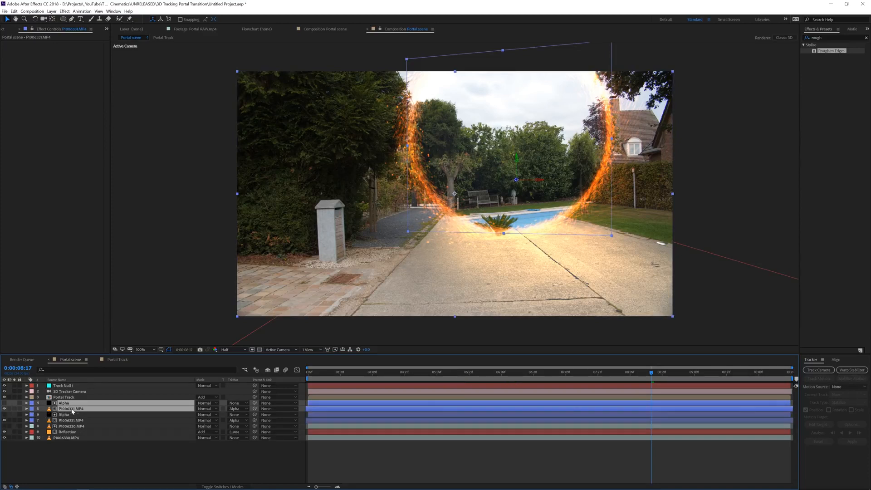
left_click(32, 409)
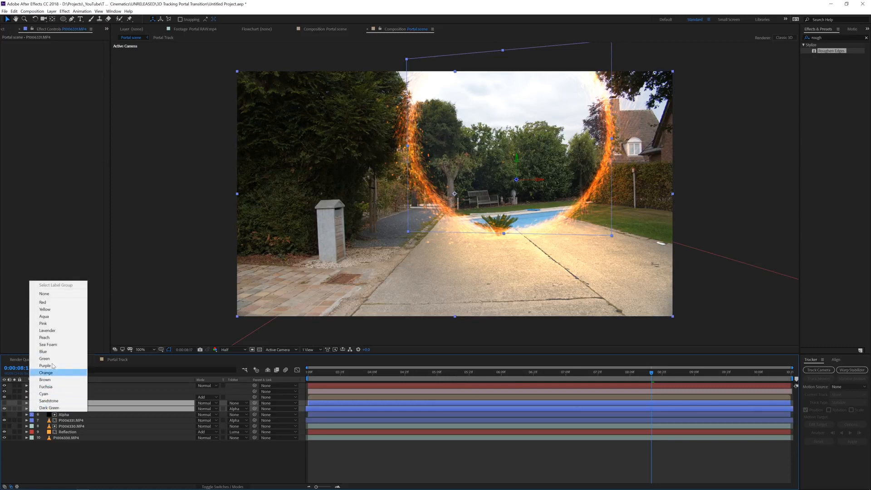
left_click(65, 310)
left_click(70, 458)
Apply the Tint color correction effect to the yellow P1006331.MP4 layer and map black to a very dark red
left_click(71, 408)
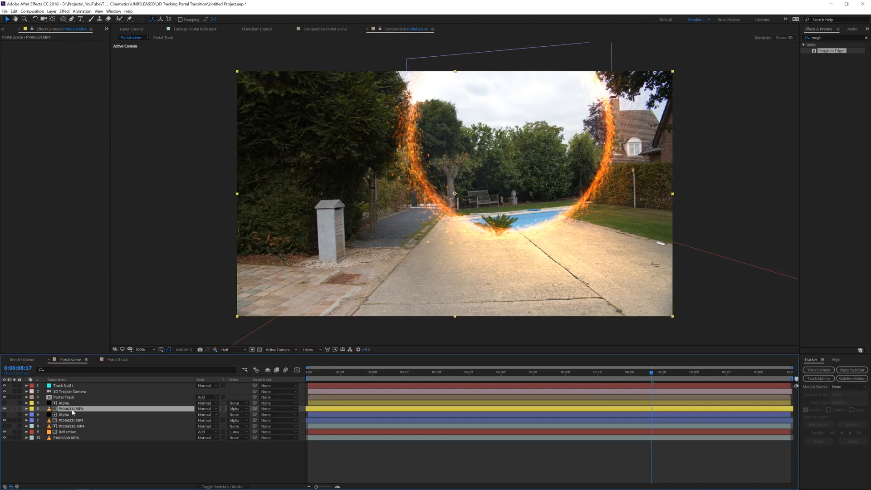
left_click(64, 10)
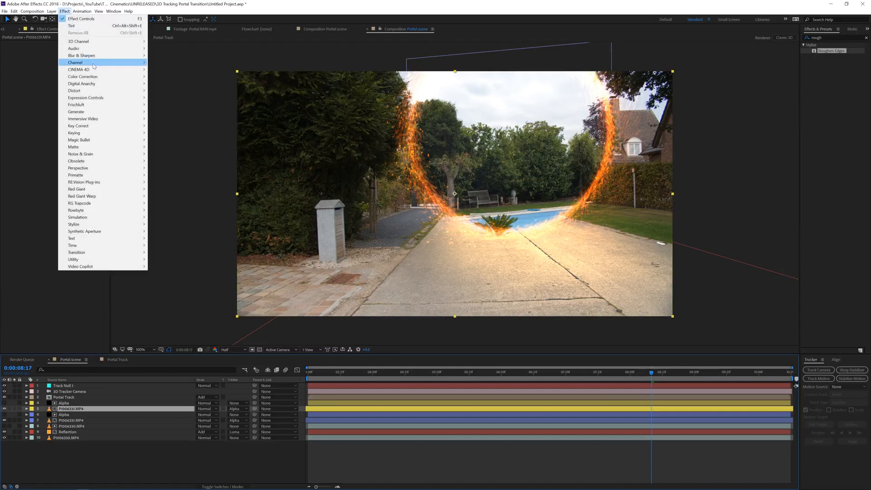
mouse_move(104, 76)
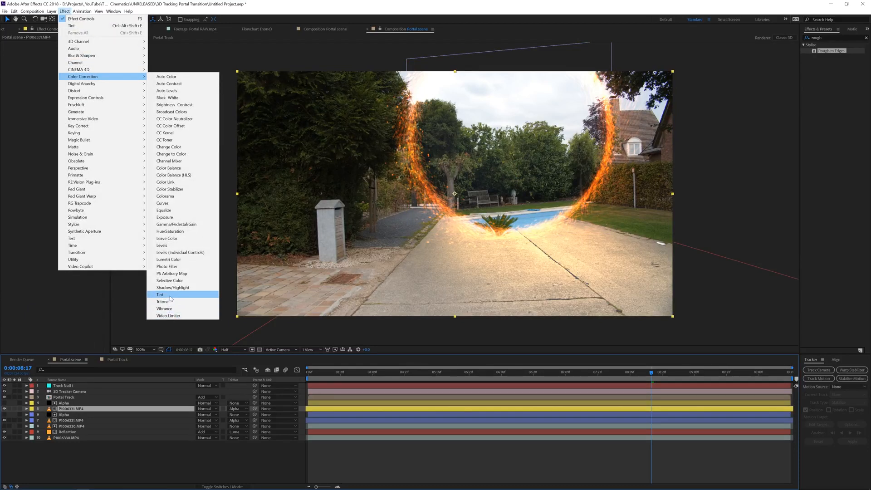
left_click(168, 294)
left_click(63, 49)
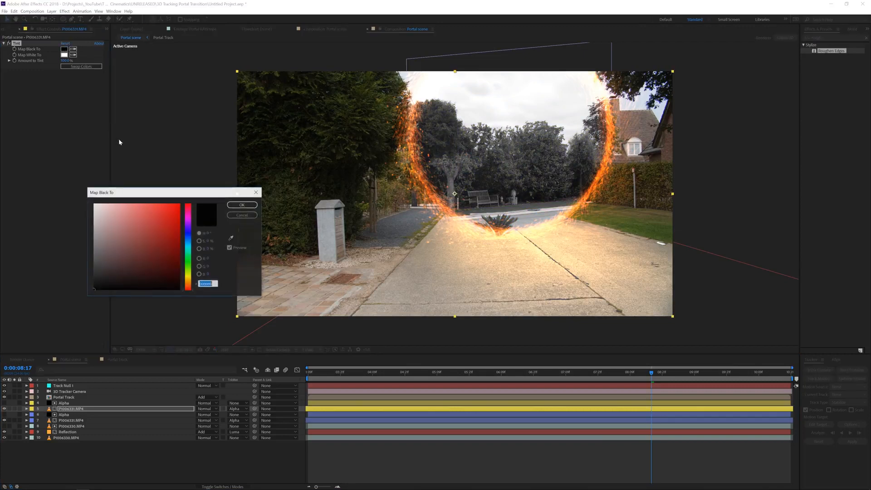
left_click(171, 276)
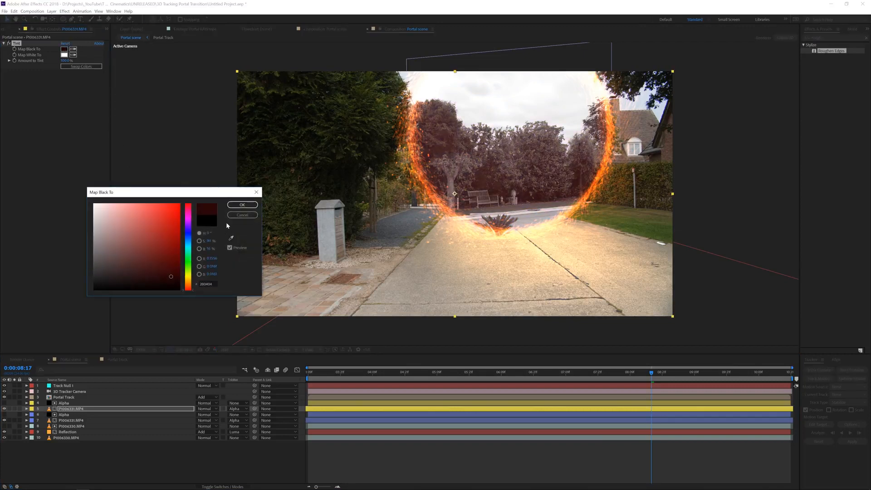
left_click(242, 205)
Map the Tint effect's white to a light orange
left_click(64, 55)
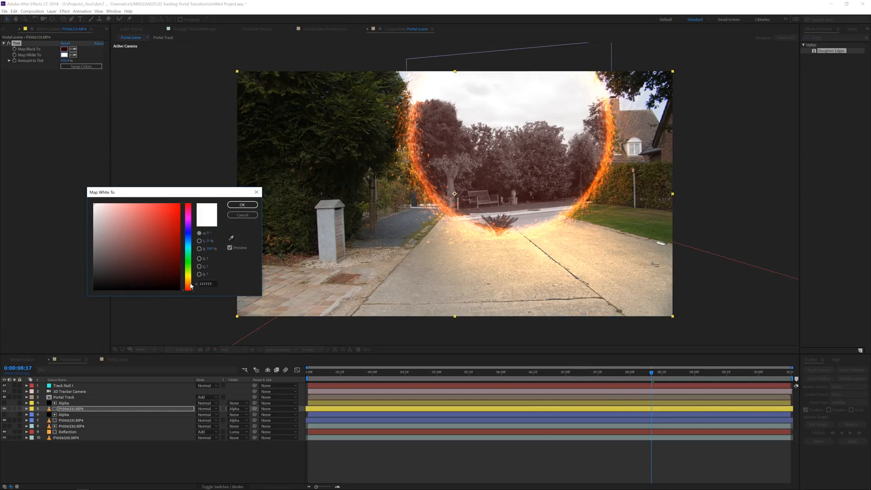
left_click(187, 283)
mouse_move(166, 253)
left_mouse_down()
mouse_move(164, 218)
mouse_move(142, 197)
left_mouse_up()
left_click(242, 204)
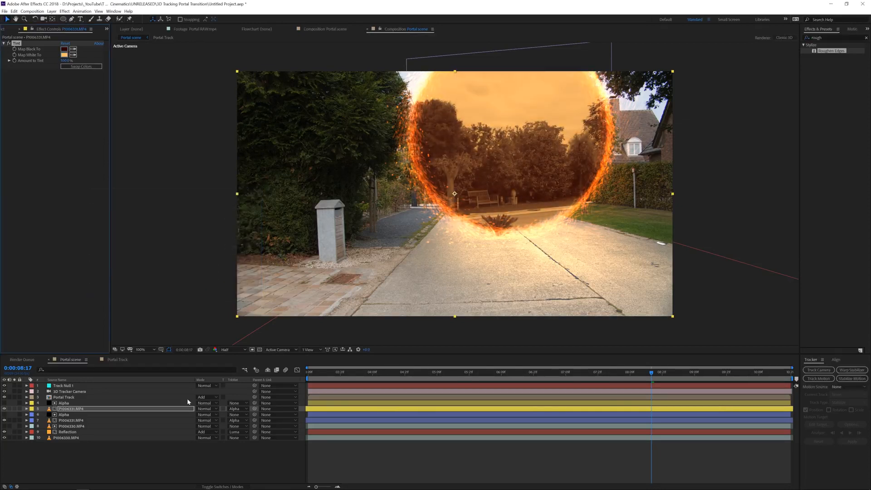
Set the blending mode of the tinted P1006331.MP4 layer to Screen
left_click(205, 408)
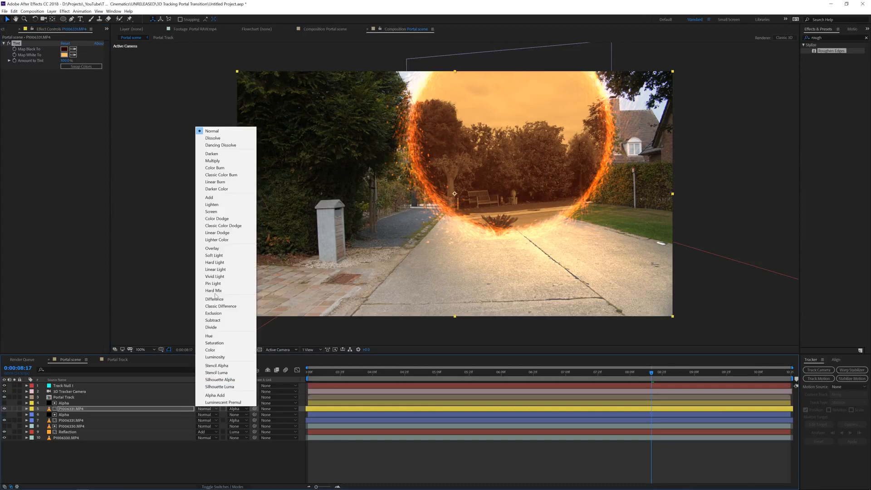
left_click(215, 198)
key("shift+equal")
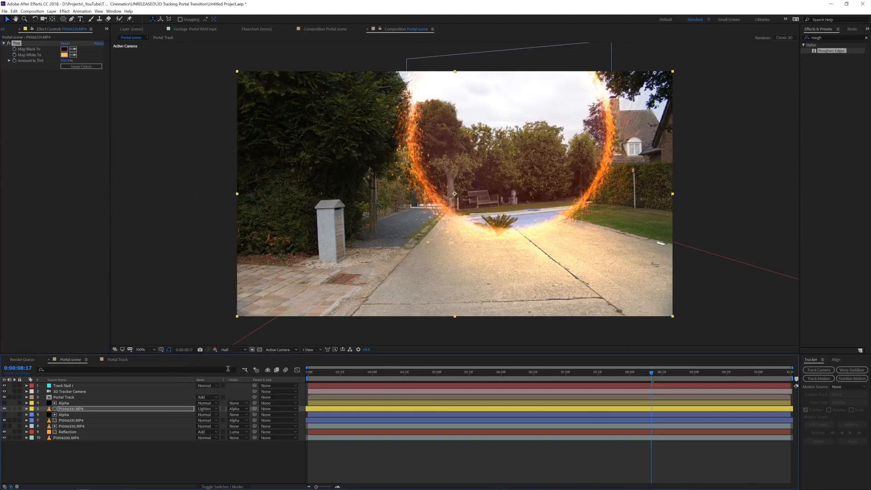
left_click(208, 407)
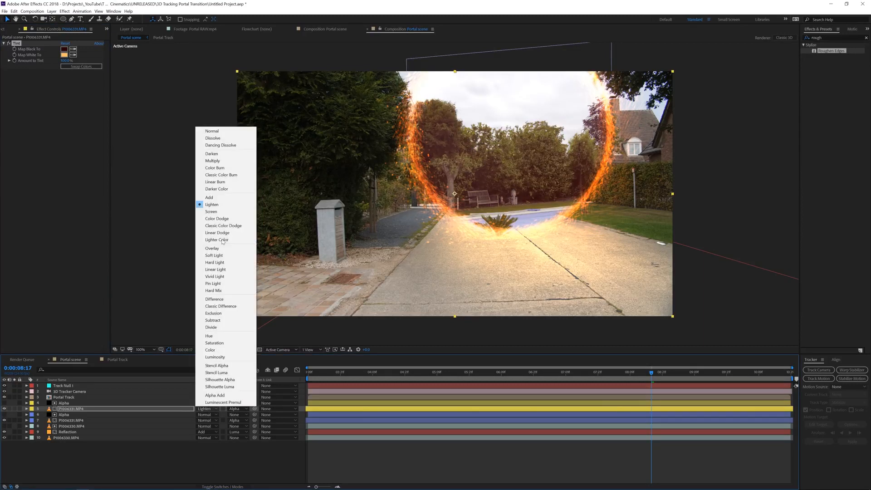
left_click(217, 212)
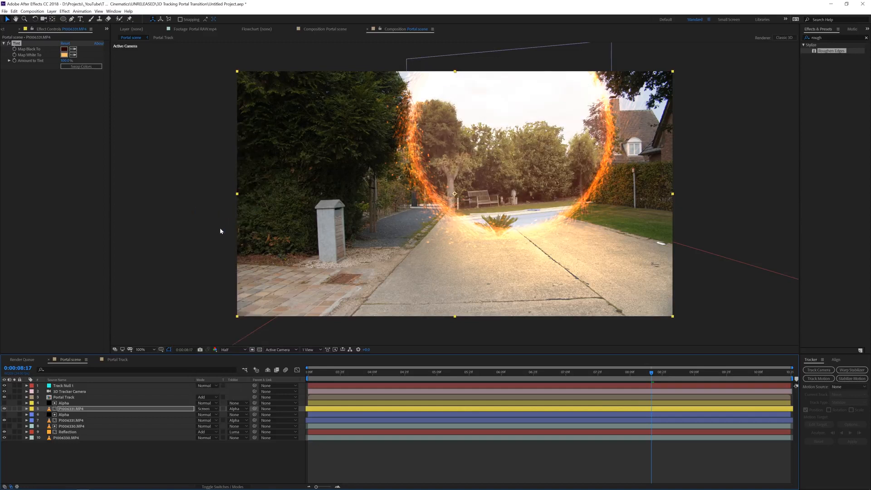
Check the tinted portal at several points in time and stop the current time at 0:00:07:12
left_click(544, 380)
left_click(501, 380)
left_click(448, 378)
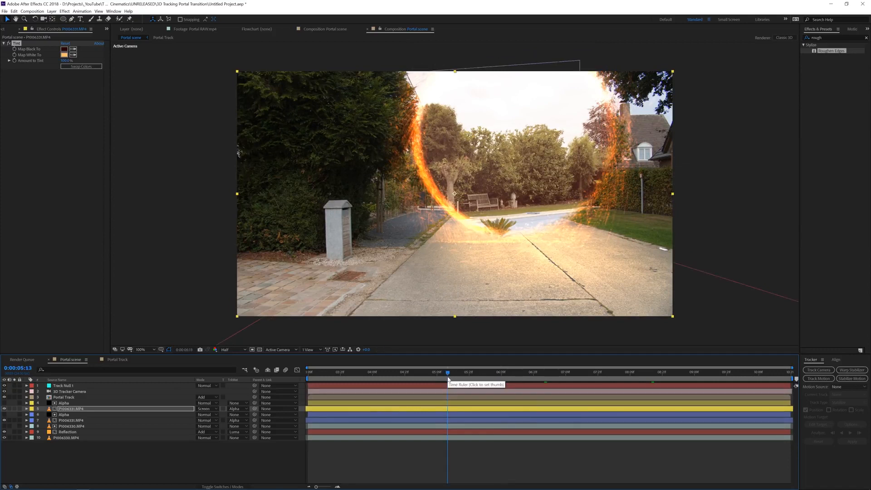
left_click_drag(449, 377, 559, 372)
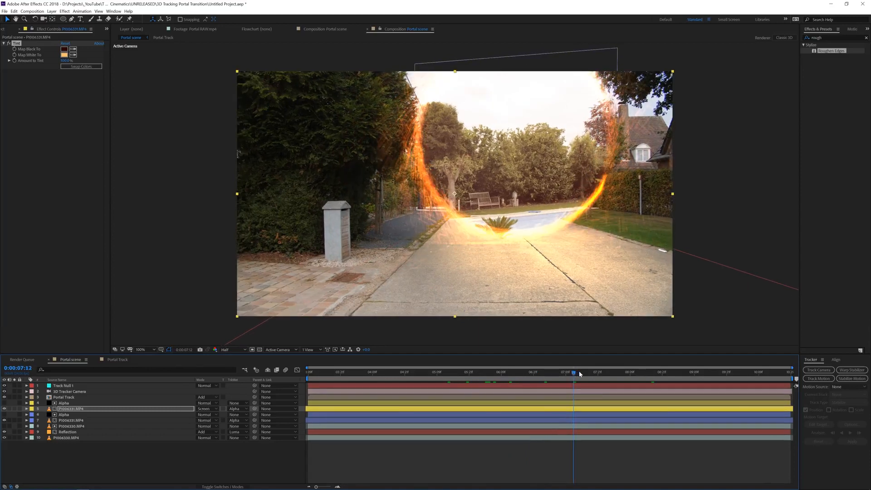
Duplicate the tinted P1006331.MP4 layer and set the copy to No Track Matte
left_click(80, 410)
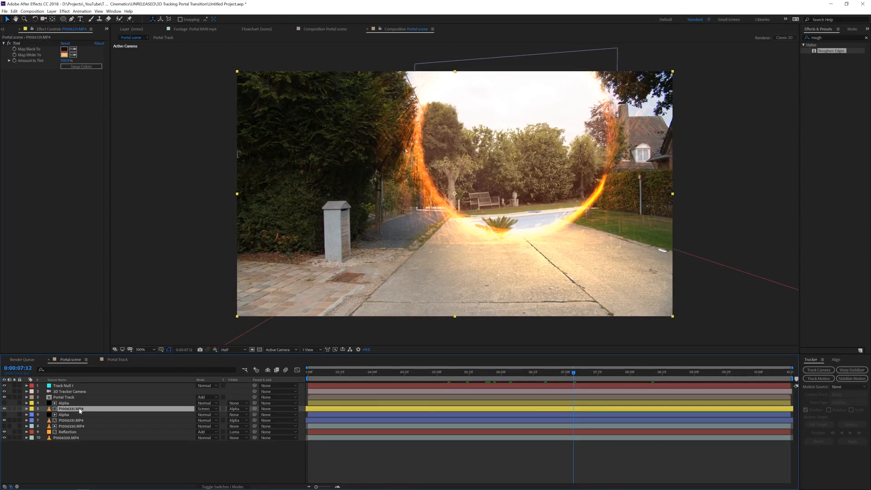
key("ctrl+d")
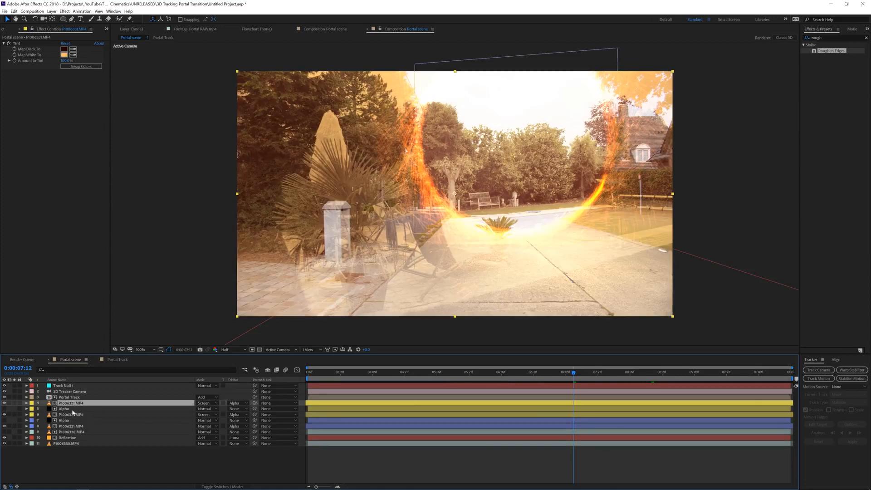
left_click(237, 405)
left_click(239, 410)
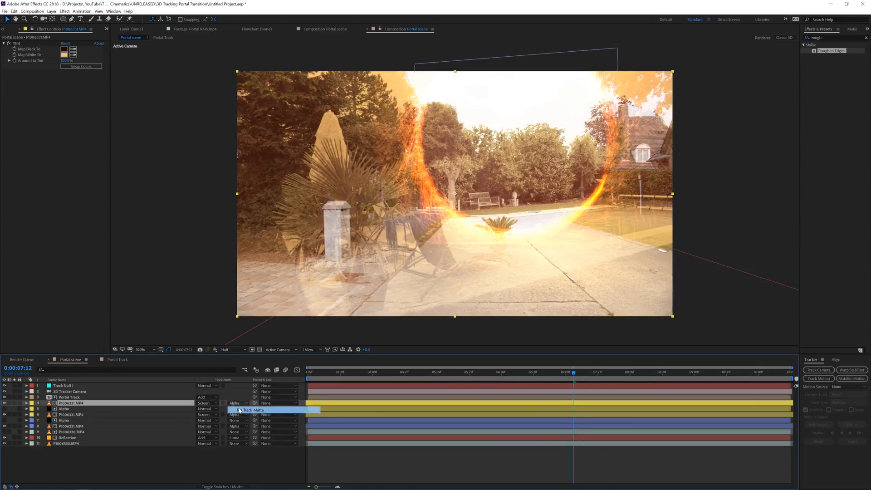
Delete the Tint effect from the duplicated P1006331.MP4 layer and set its blending mode to Normal
left_click(16, 44)
key("Delete")
left_click(205, 402)
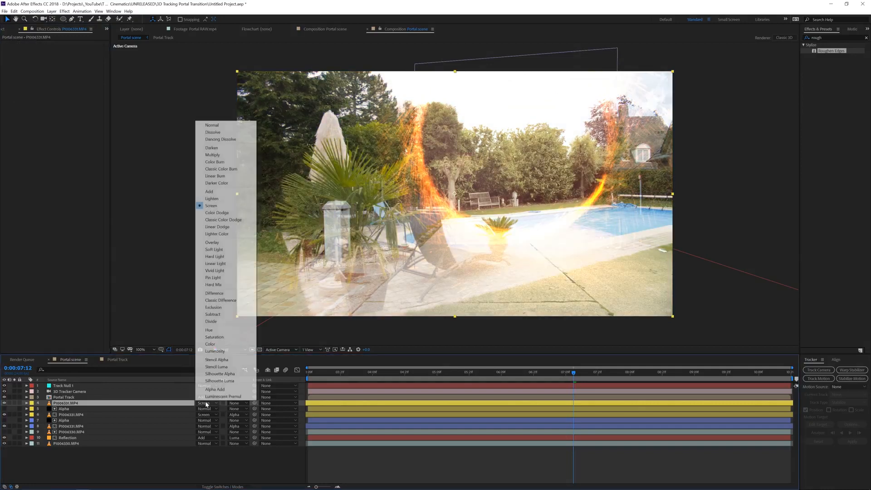
left_click(224, 125)
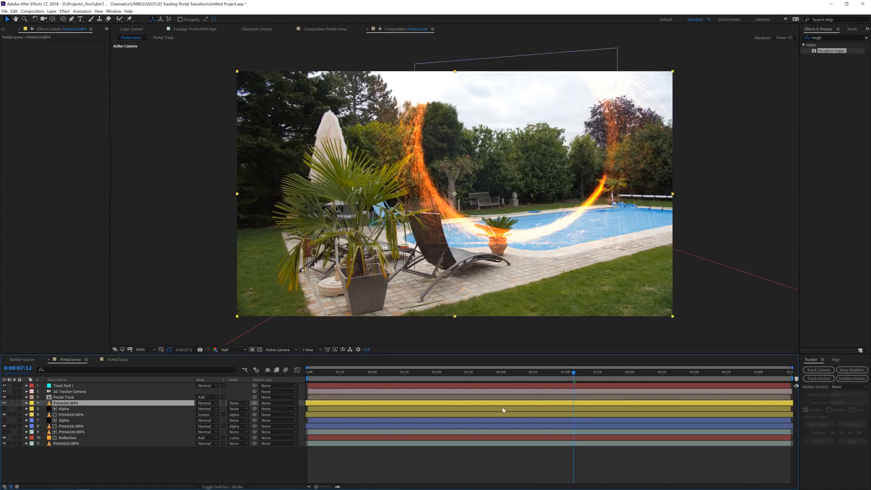
Move the unmatted P1006331.MP4 copy above all other layers, split it at 0:00:07:12 and delete the earlier part
left_click_drag(135, 403, 136, 387)
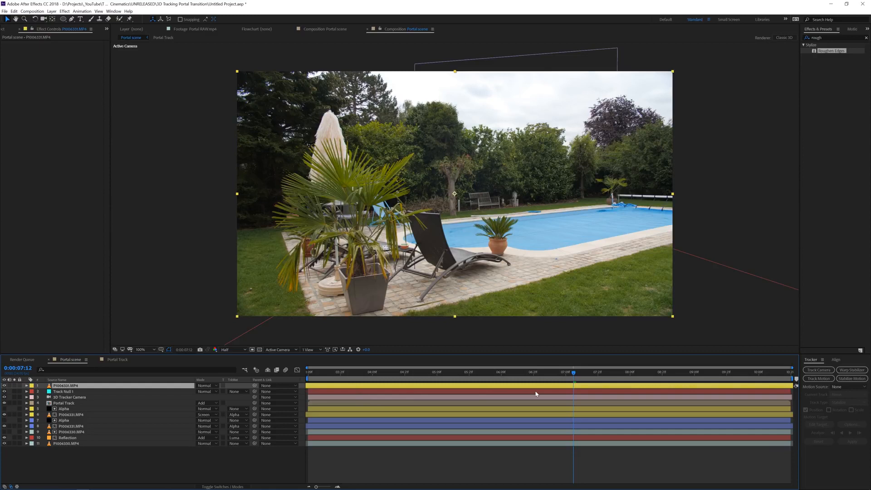
key("ctrl+shift+d")
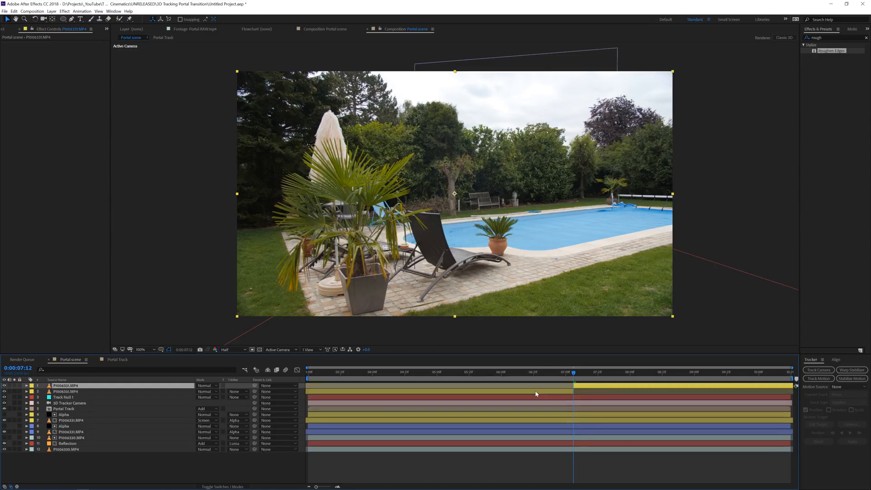
left_click(536, 394)
key("Delete")
Check the cut from the portal shot to the full-frame garden footage around 0:00:07:12
left_click(566, 374)
left_click(573, 373)
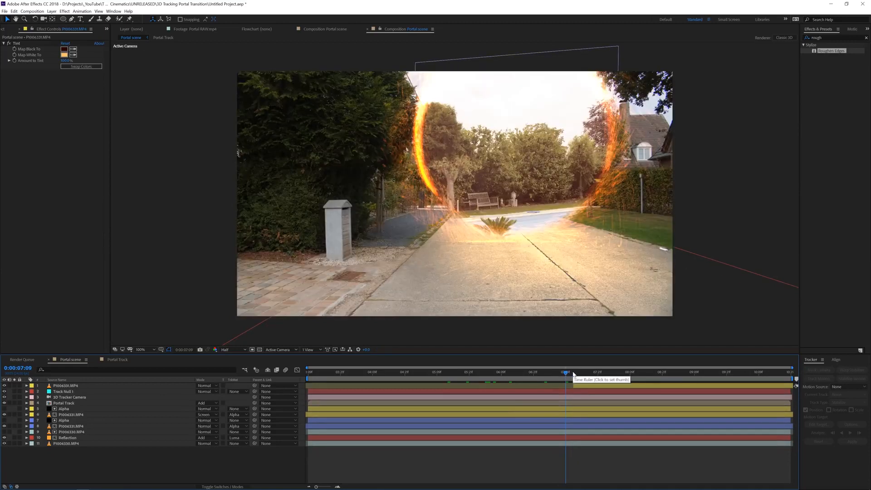
left_click_drag(573, 373, 574, 374)
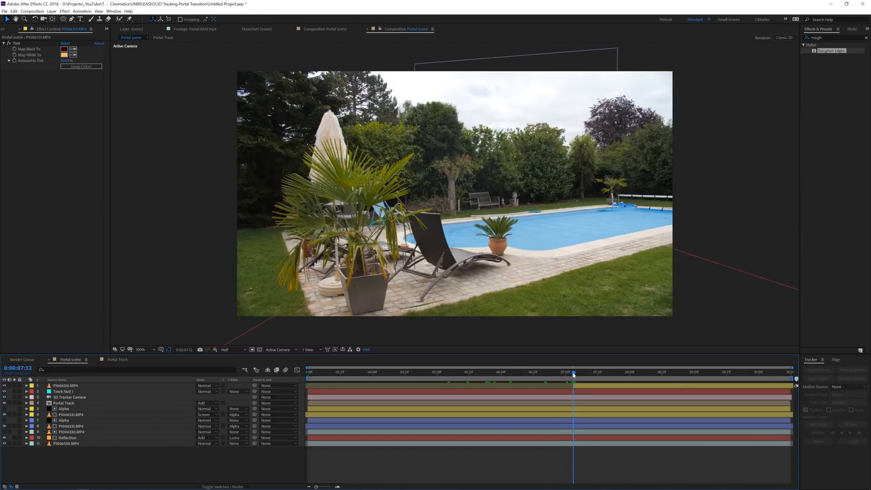
Create an adjustment layer on top, find the TC_Hyperzoom preset by searching for "tc" and apply it to the adjustment layer
right_click(176, 466)
mouse_move(224, 396)
left_click(278, 447)
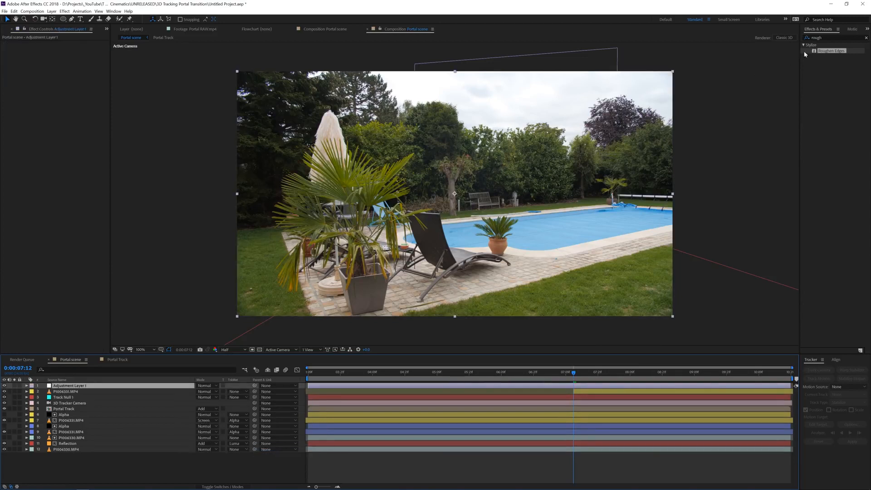
left_click(865, 39)
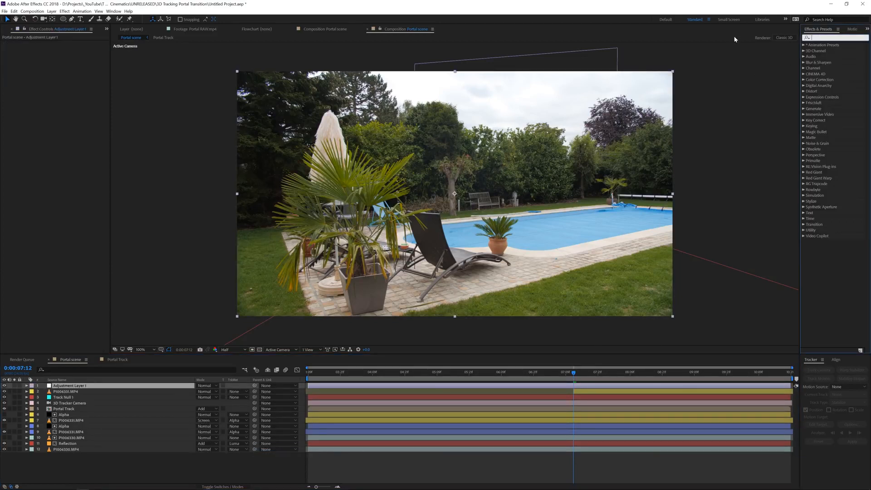
type("tc")
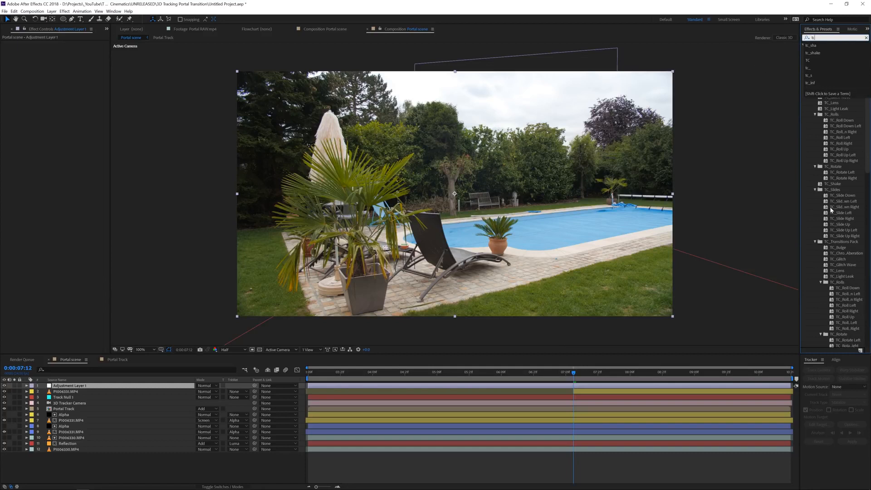
scroll(829, 206, "down", 5)
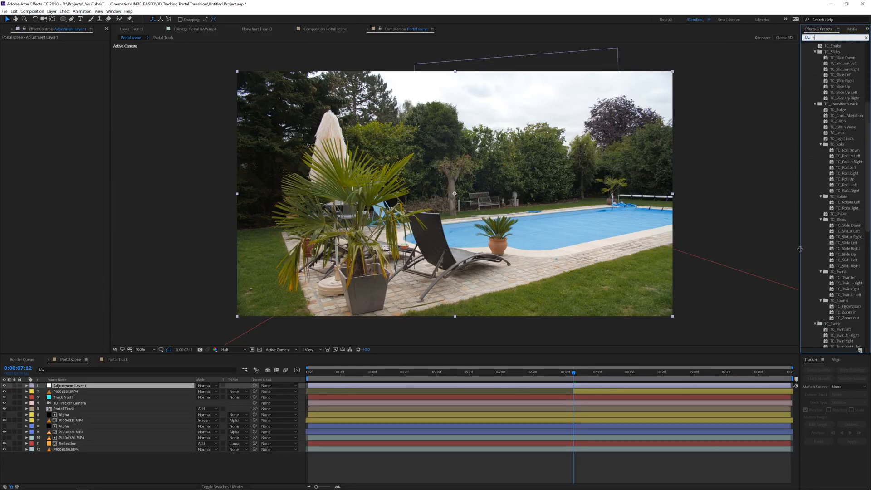
left_click_drag(799, 249, 749, 254)
scroll(780, 262, "down", 2)
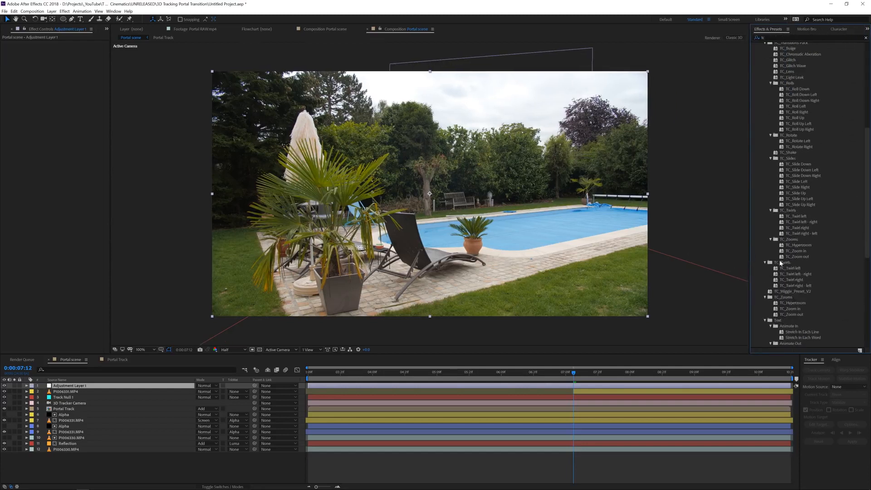
left_click_drag(803, 248, 567, 386)
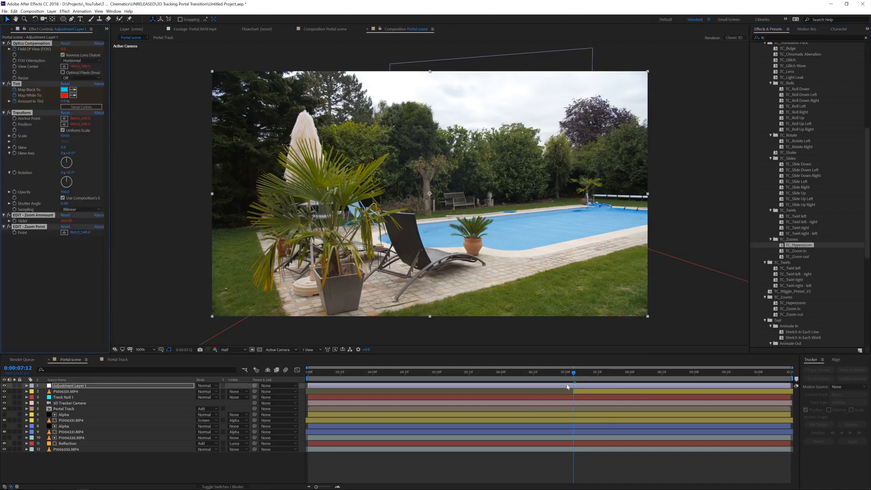
Reveal the adjustment layer's keyframes, slide it earlier so the middle keyframes meet the cut at 0:00:07:12, and preview the zoom
key("u")
left_click_drag(643, 389, 575, 389)
left_click(551, 371)
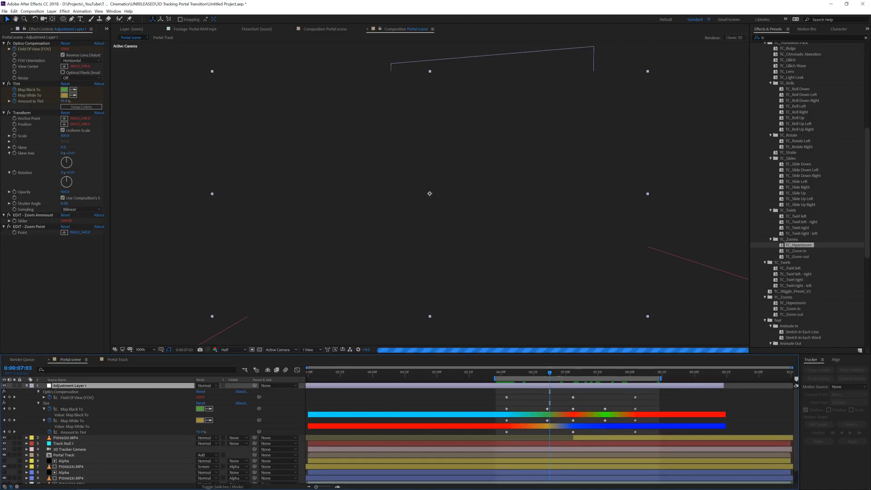
left_click(535, 371)
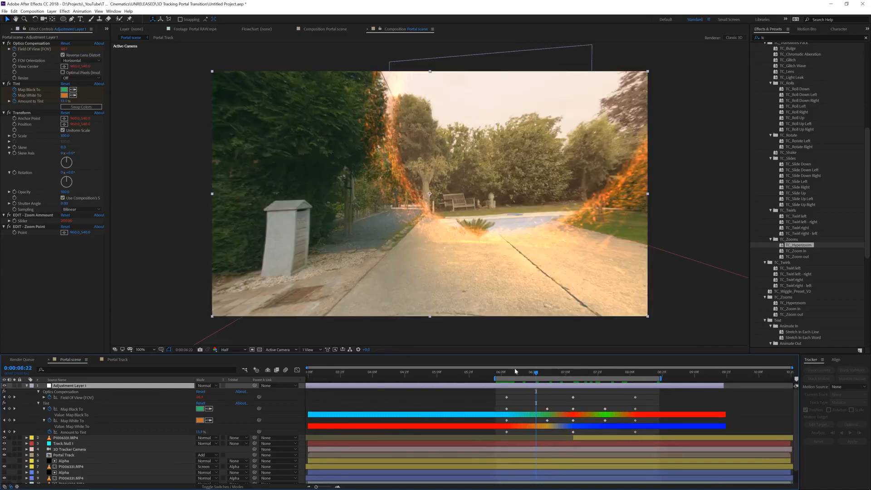
At 0:00:06:15, place the hyperzoom effect's zoom point inside the portal ring and preview the transition
left_click(518, 370)
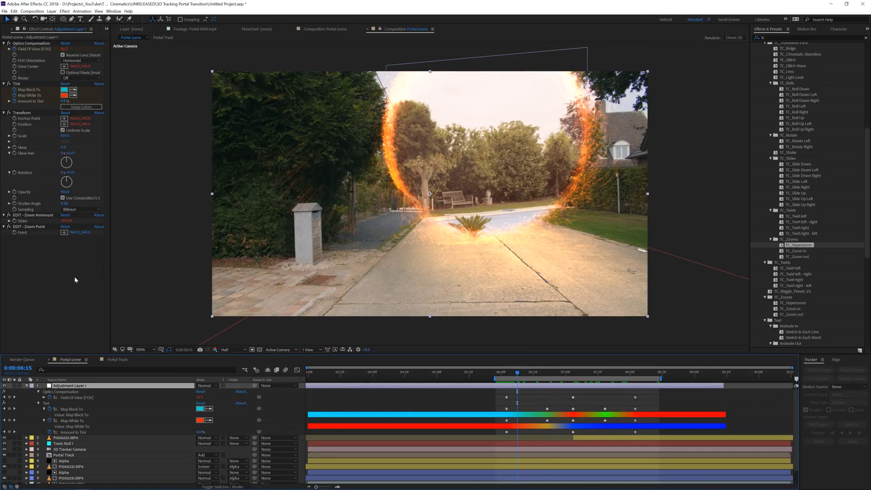
left_click(64, 232)
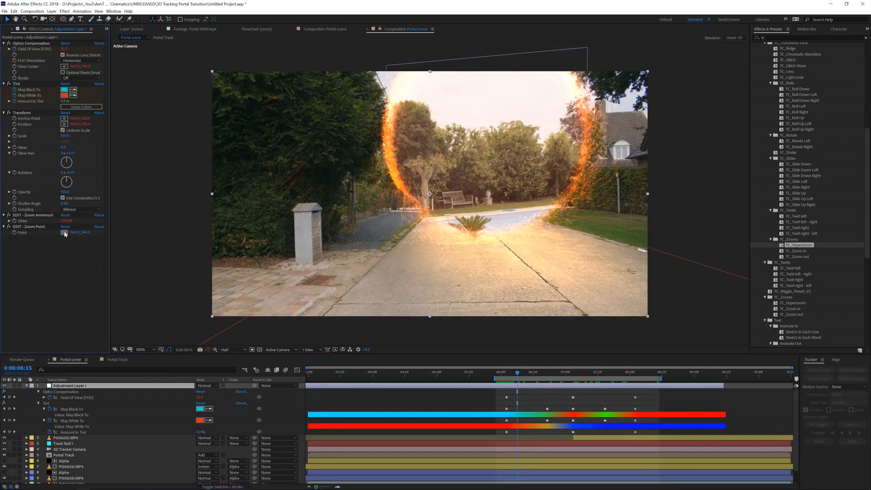
left_click(483, 147)
key("space")
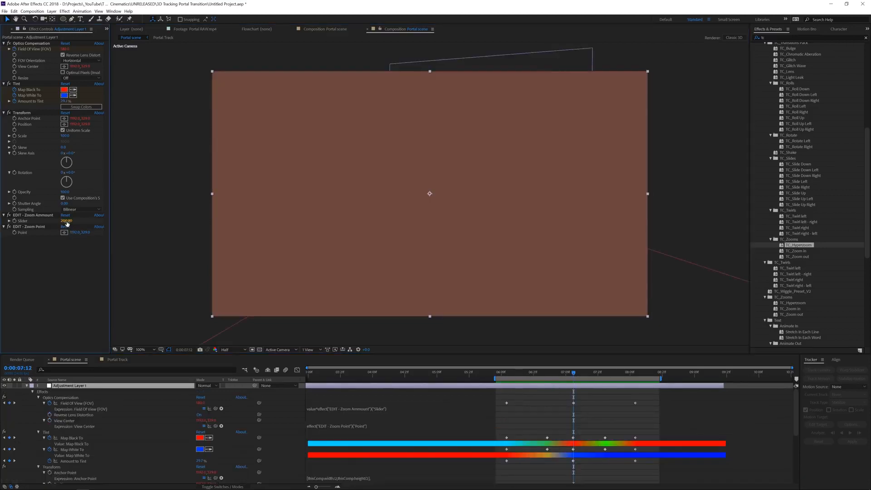
Set the hyperzoom's EDIT - Zoom Ammount slider to 150 and check the zoom in the footage
left_click(66, 221)
type("150")
key("Return")
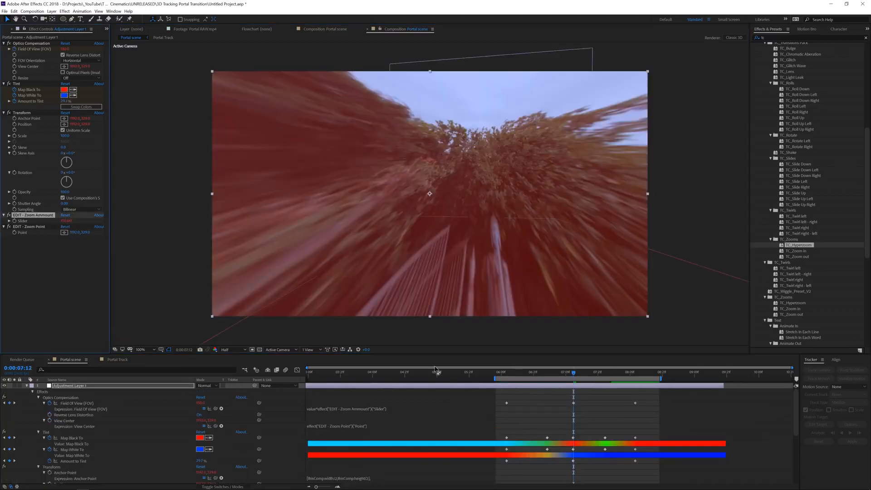
left_click_drag(573, 376, 573, 394)
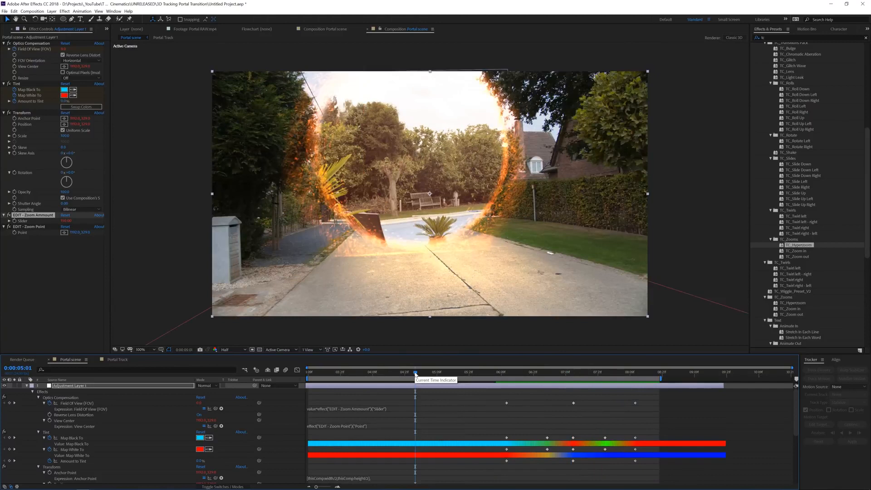
Find the Perfect Glow V2 preset by searching for "perf", apply it to the Portal Track layer and set its glow threshold to 25%
left_click(26, 386)
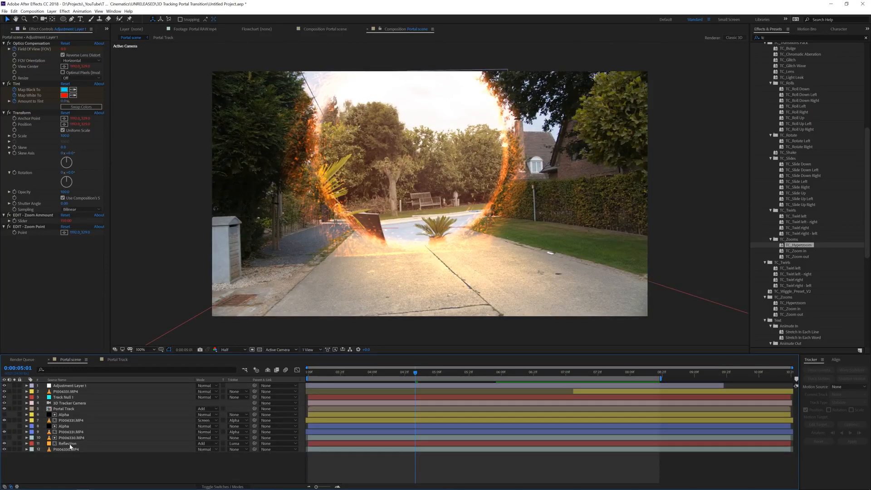
left_click(64, 408)
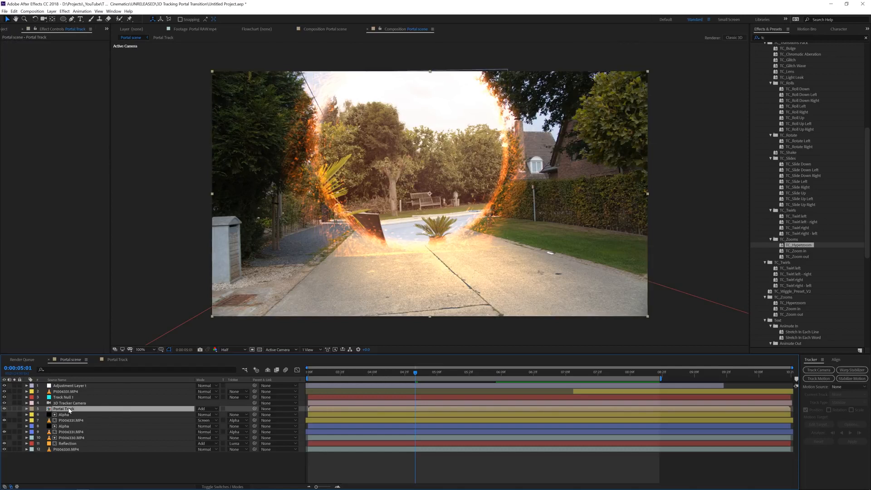
left_click(769, 37)
type("perf")
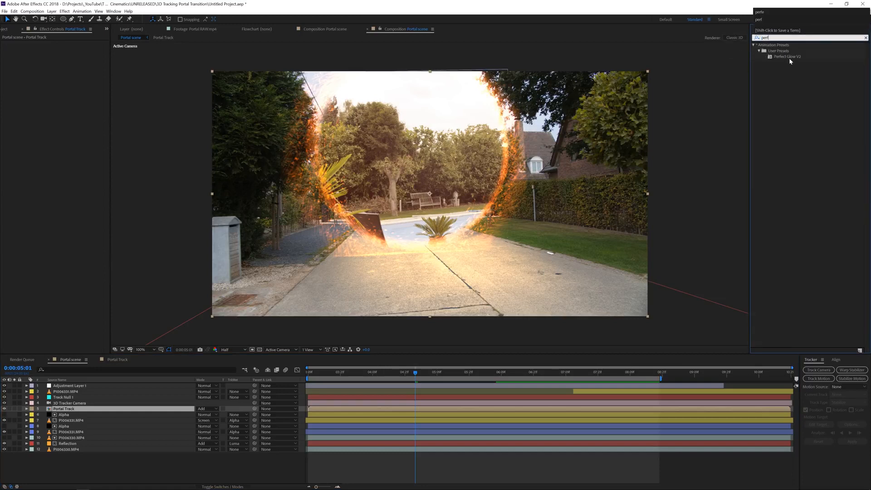
left_click_drag(789, 58, 67, 411)
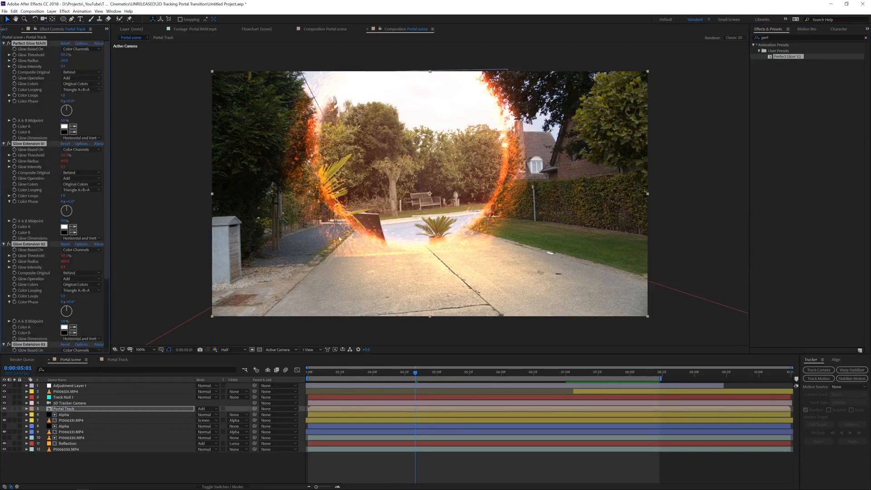
left_click(65, 55)
type("25")
key("Return")
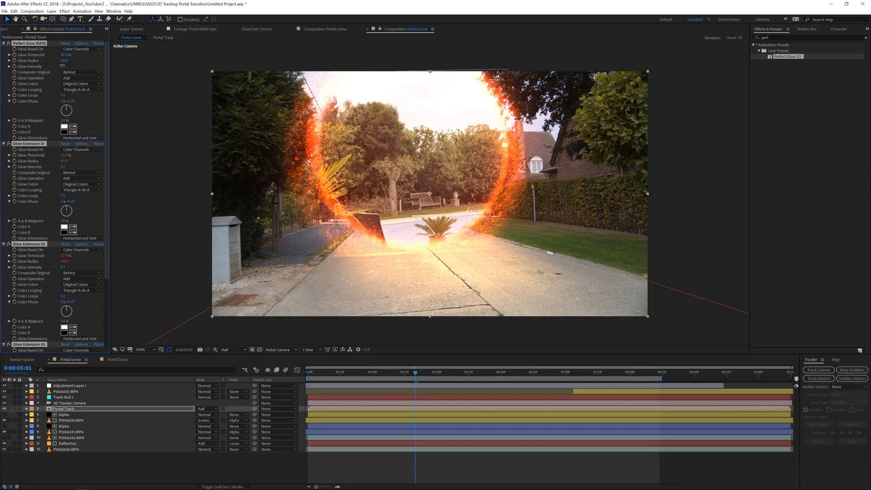
In the Portal Track composition, try a yellow VC Color Vibrance colour on the upper Portal RAW.mp4 layer and check it in Portal scene
double_click(99, 408)
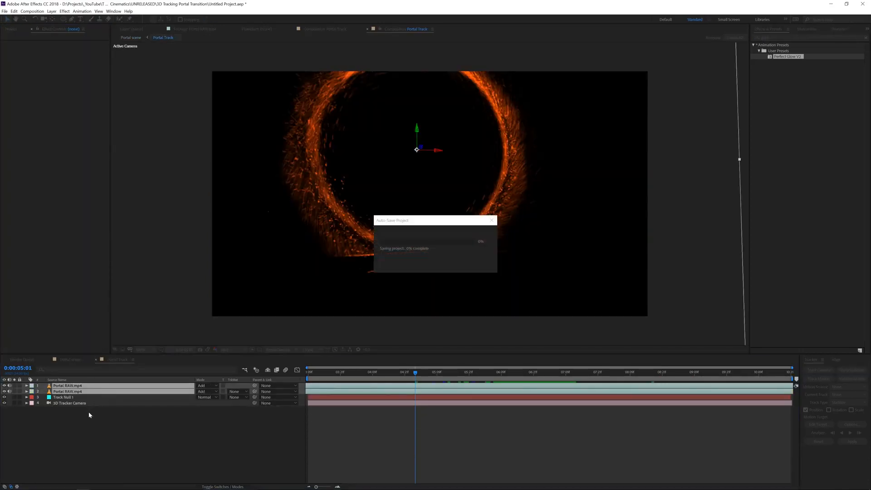
left_click(74, 386)
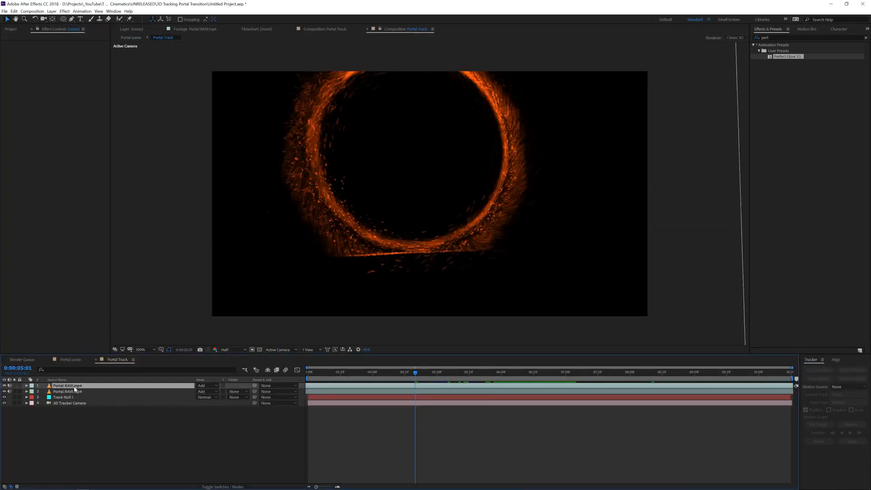
left_click(64, 49)
left_click_drag(189, 278, 189, 276)
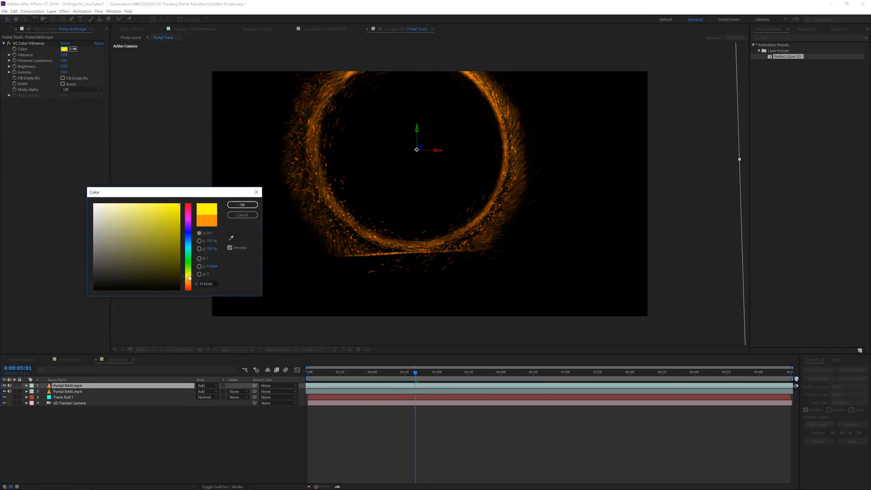
left_click(243, 205)
left_click(72, 360)
left_click(457, 377)
Reopen the Portal Track composition and delete the VC Color Vibrance effect from the upper Portal RAW.mp4 layer
double_click(63, 409)
left_click(64, 386)
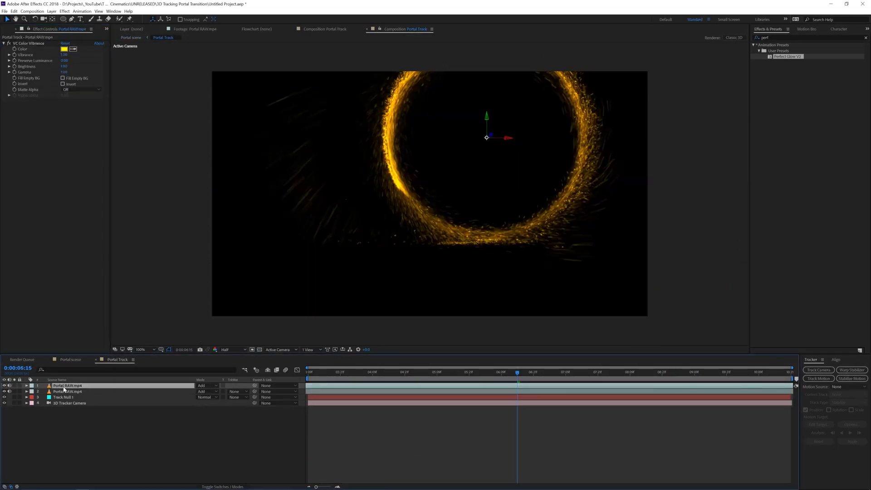
left_click(26, 43)
key("Delete")
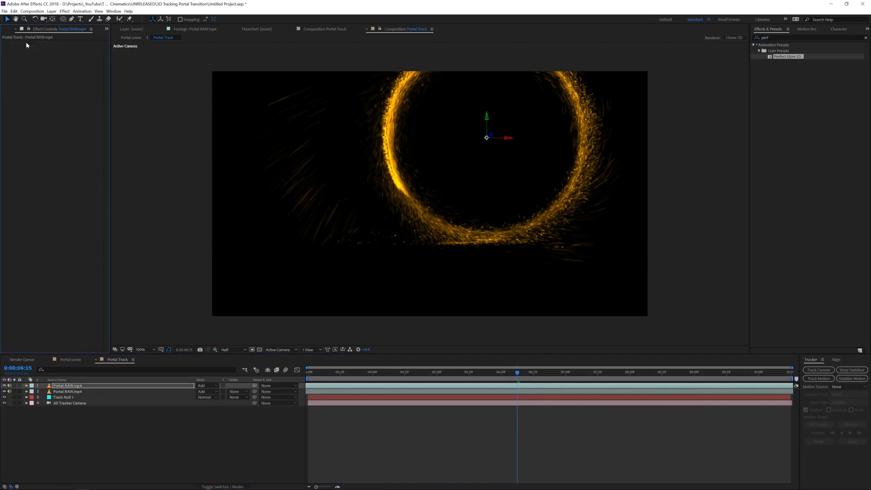
Change the VC Color Vibrance colour of the lower Portal RAW.mp4 layer to a golden yellow
left_click(131, 391)
left_click(64, 49)
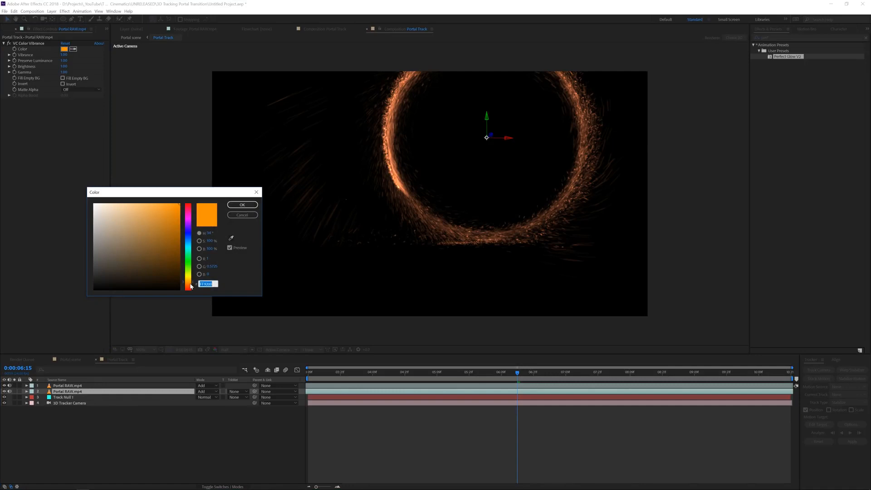
left_click(190, 284)
left_click_drag(188, 281, 189, 279)
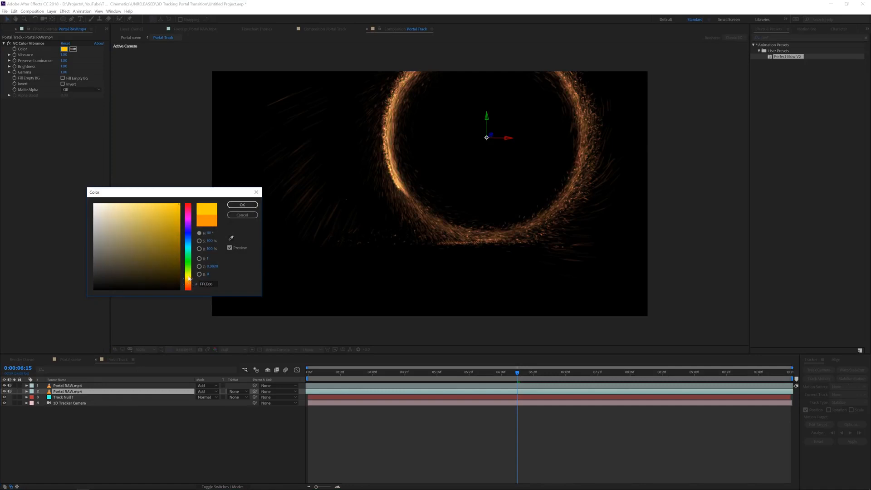
key("Return")
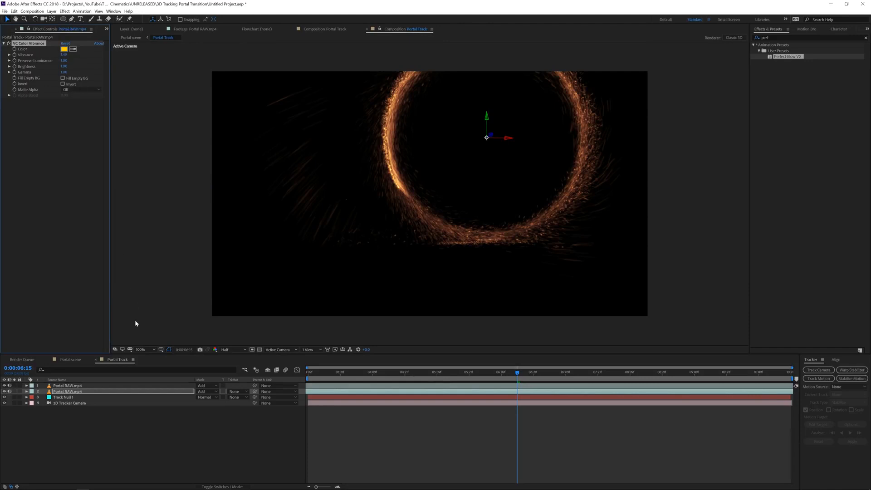
Duplicate the top Portal RAW.mp4 layer and return to the Portal scene composition
left_click(156, 386)
key("ctrl+d")
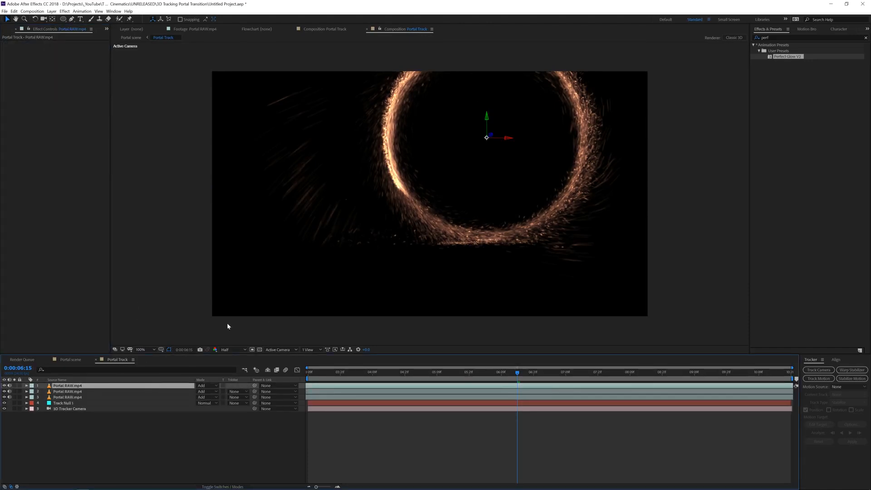
left_click(70, 359)
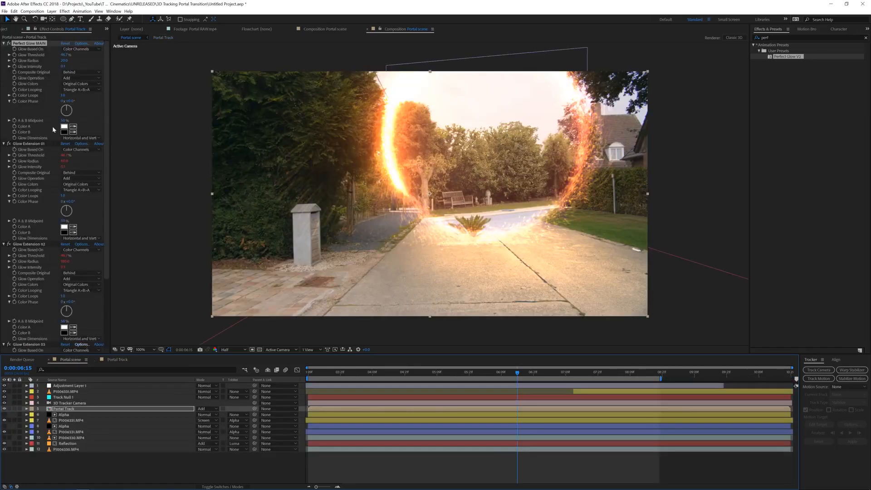
Set the Perfect Glow MAIN threshold to 25% with a larger glow radius, and check the ring at several frames
left_click(65, 55)
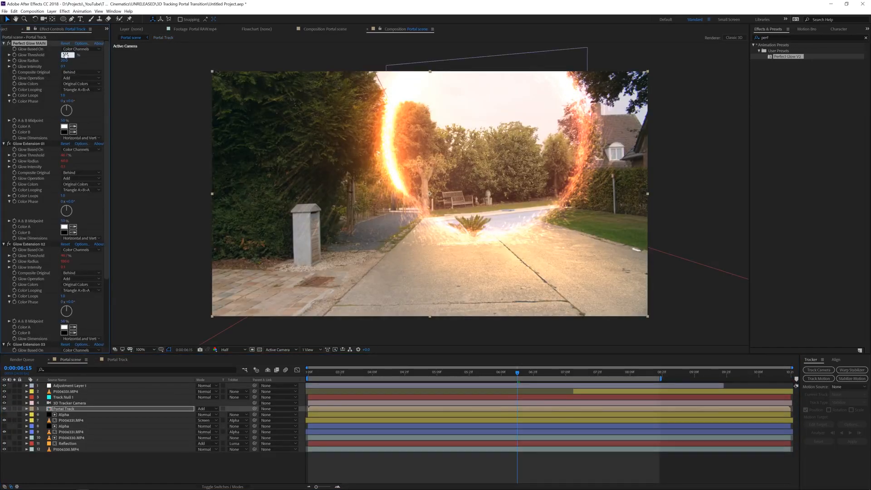
type("25")
key("Return")
left_click_drag(64, 65, 46, 64)
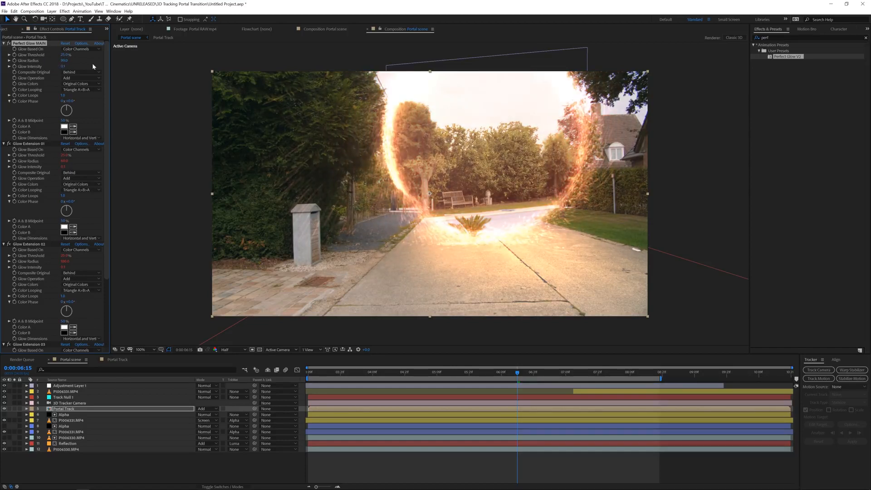
left_click(546, 375)
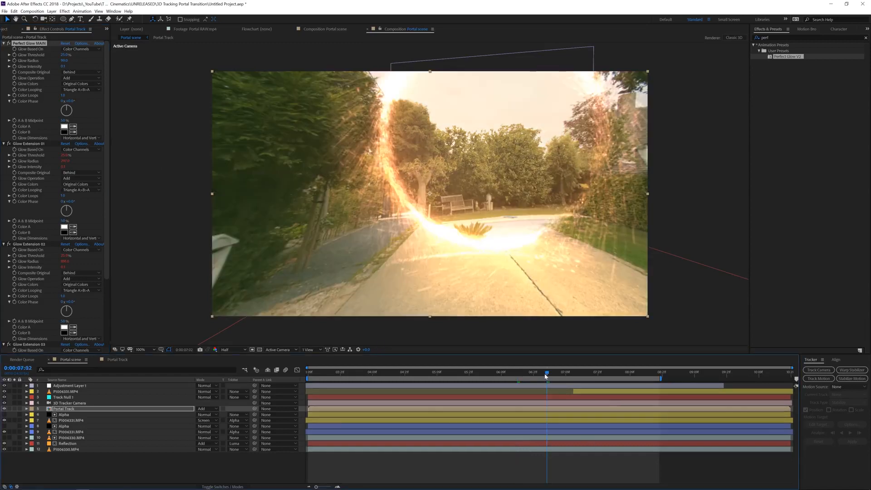
left_click(456, 375)
left_click(399, 375)
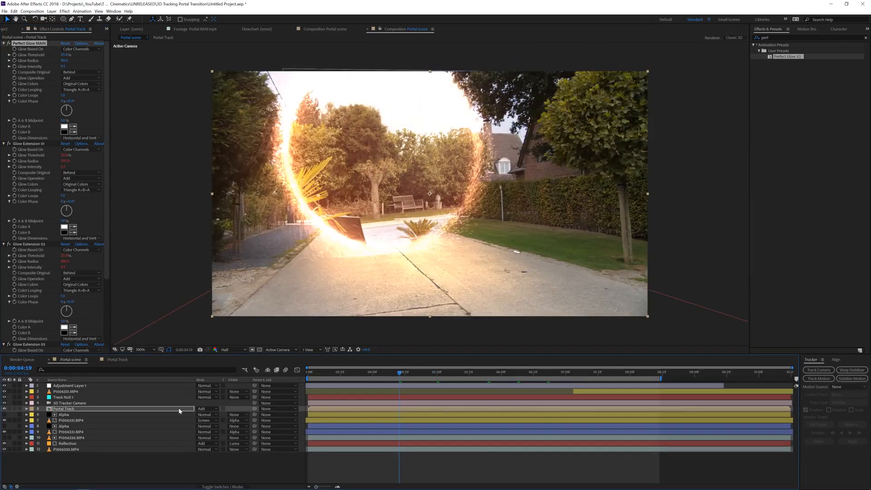
Switch the Portal Track layer's blending mode to Screen and set its main glow to radius 90 and intensity 0.2
left_click(206, 408)
left_click(223, 210)
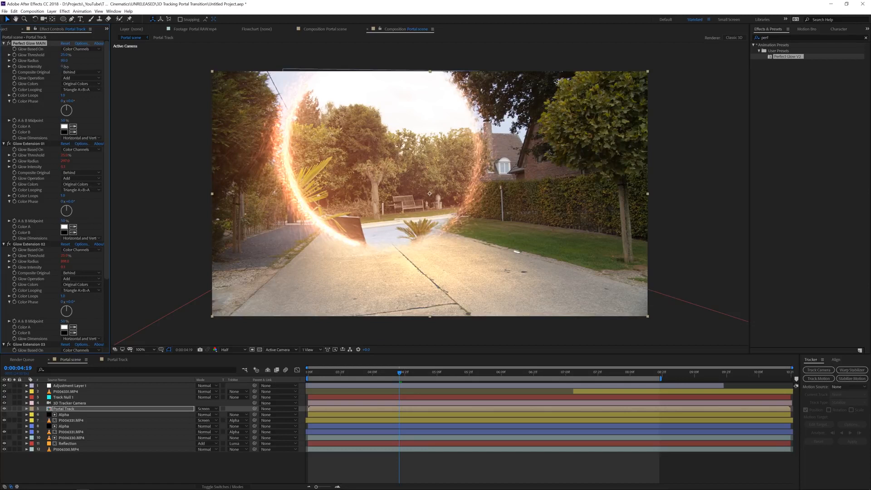
left_click_drag(66, 66, 69, 67)
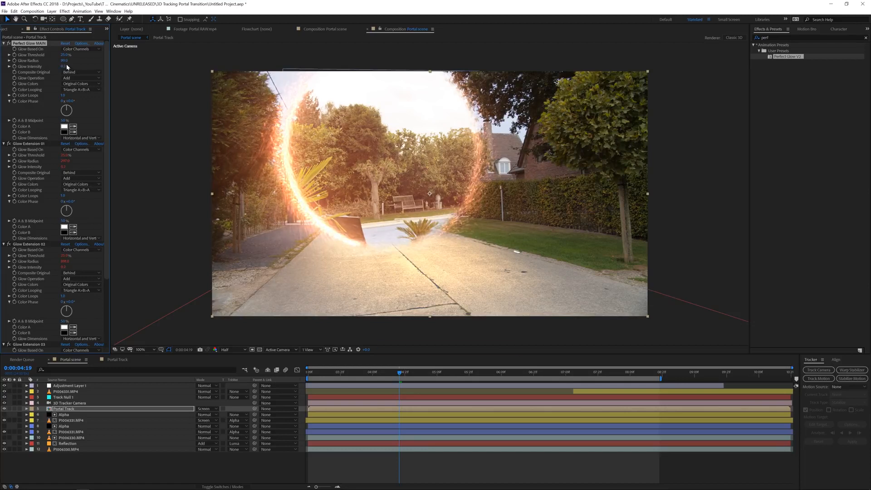
key("Return")
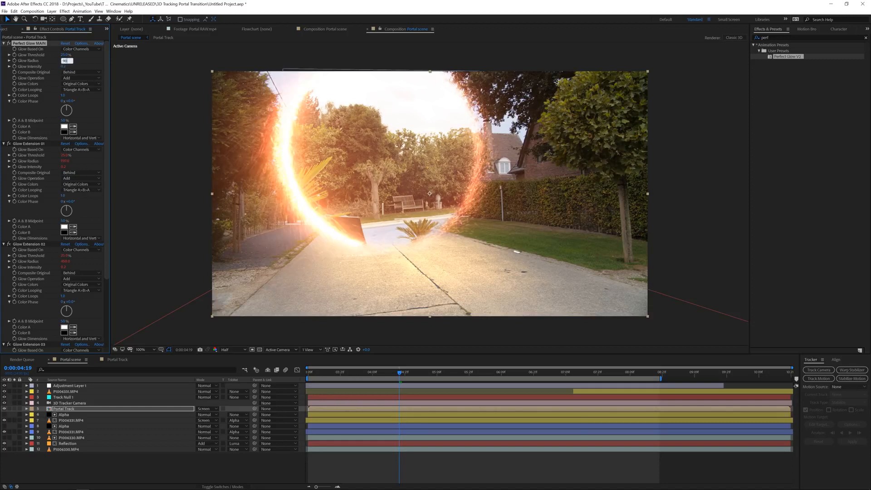
key("Return")
Preview the portal shot through the zoom transition and go to the full-frame garden footage at 0:00:08:12
left_click(429, 463)
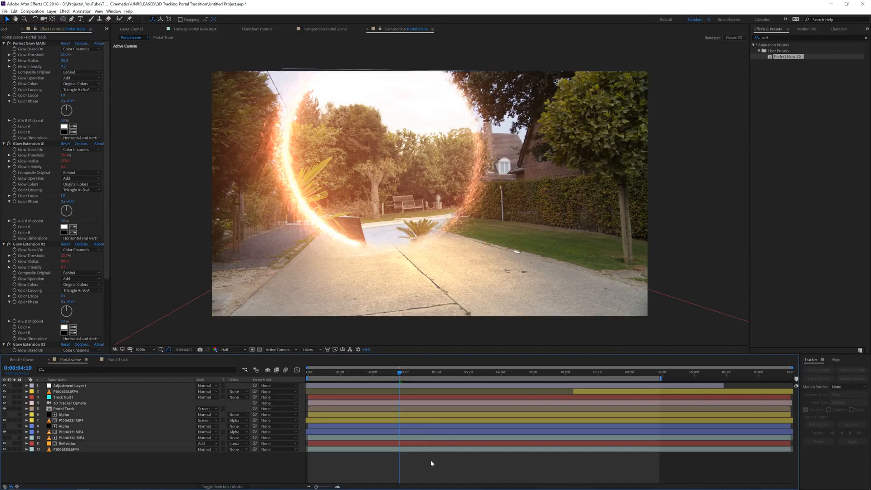
key("space")
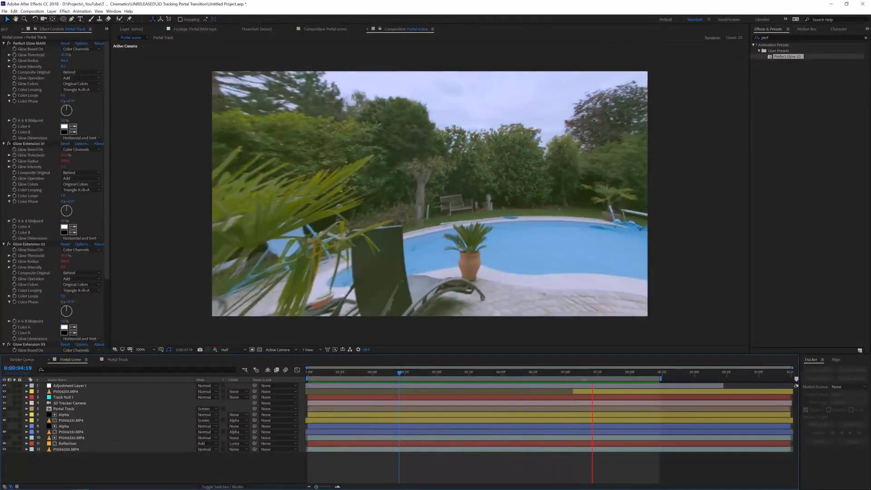
left_click(608, 373)
left_click_drag(601, 374, 639, 393)
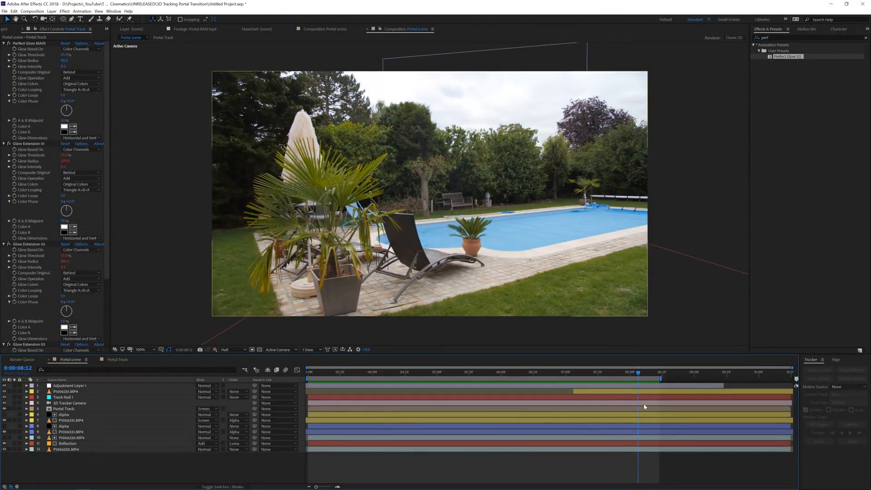
Create a second adjustment layer above all other layers and apply the Lumetri Color effect to it
right_click(209, 461)
mouse_move(230, 391)
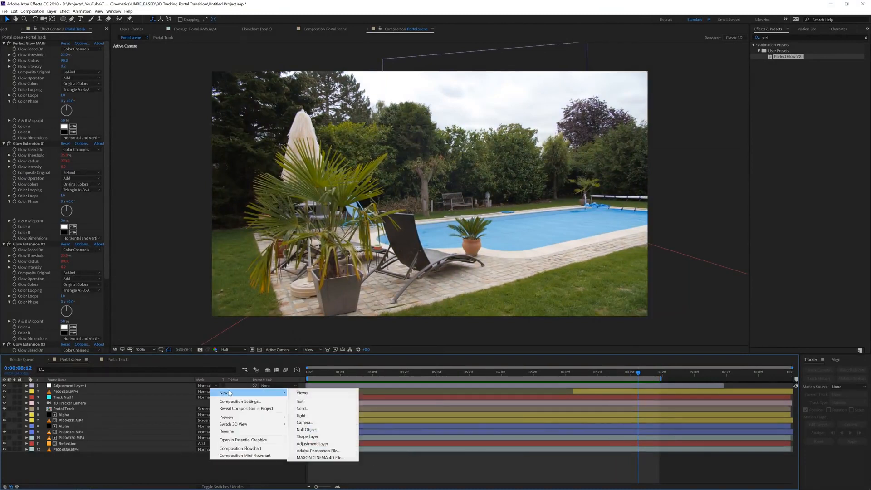
left_click(300, 437)
left_click(64, 11)
mouse_move(91, 77)
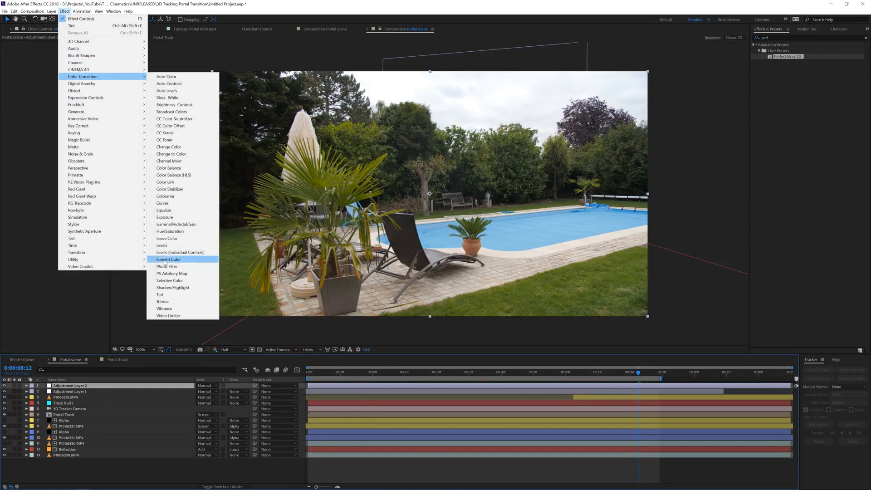
left_click(181, 259)
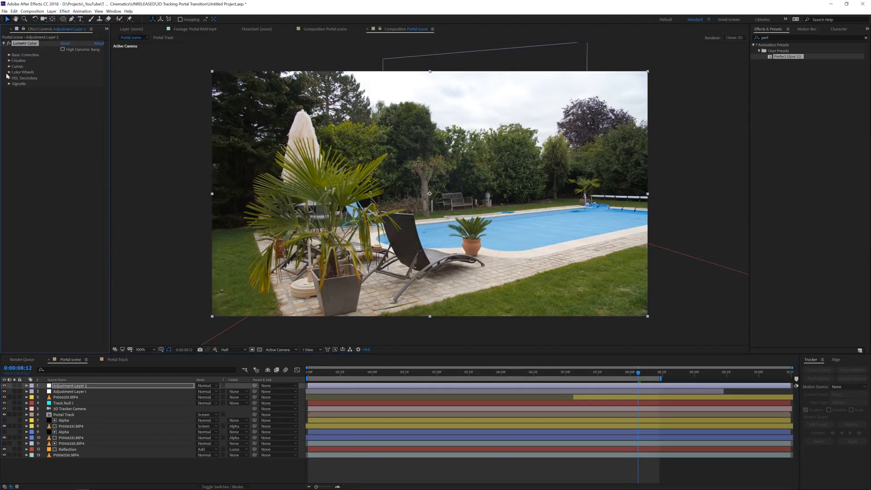
Try the Apocalypse.3dl LUT as the Lumetri Color effect's creative look on the top adjustment layer
left_click(10, 61)
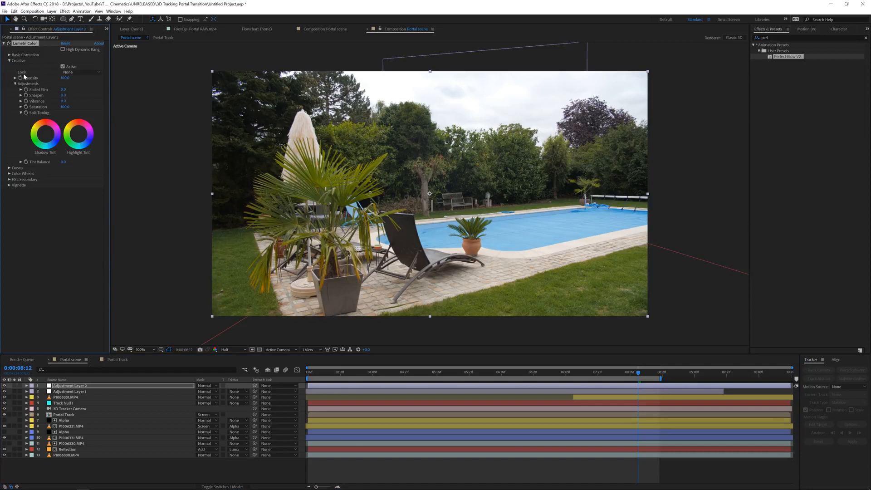
left_click(68, 75)
left_click(90, 63)
left_click(84, 69)
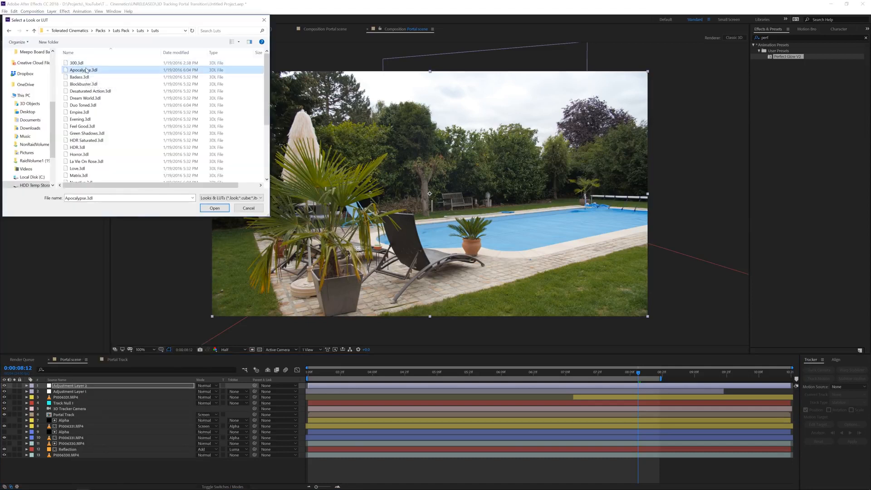
left_click(214, 209)
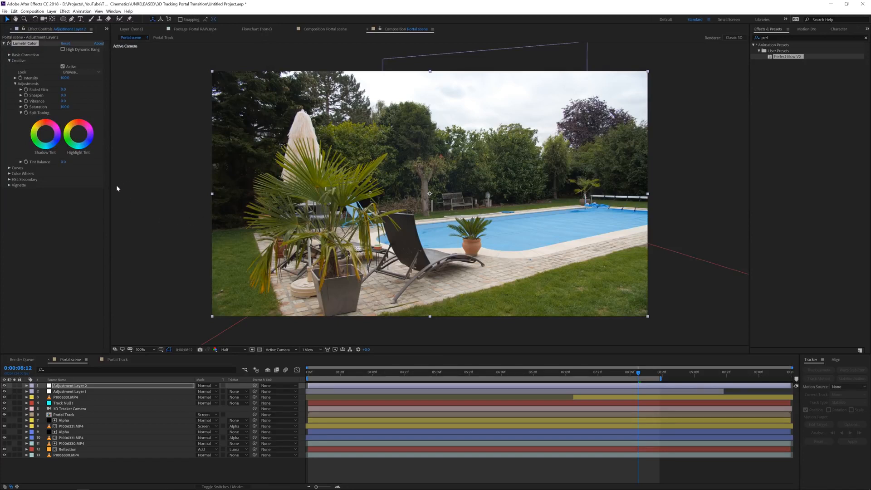
Try the 300.3dl LUT as the creative look instead of Apocalypse
left_click(69, 73)
left_click(81, 25)
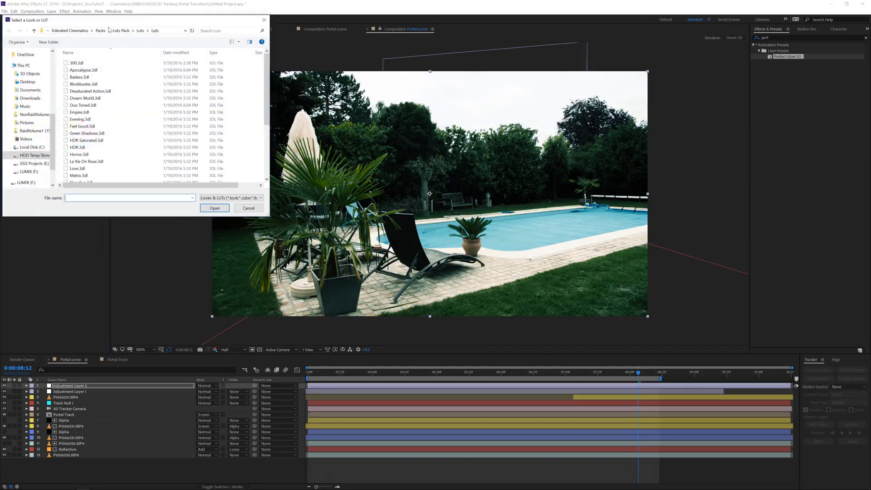
double_click(77, 64)
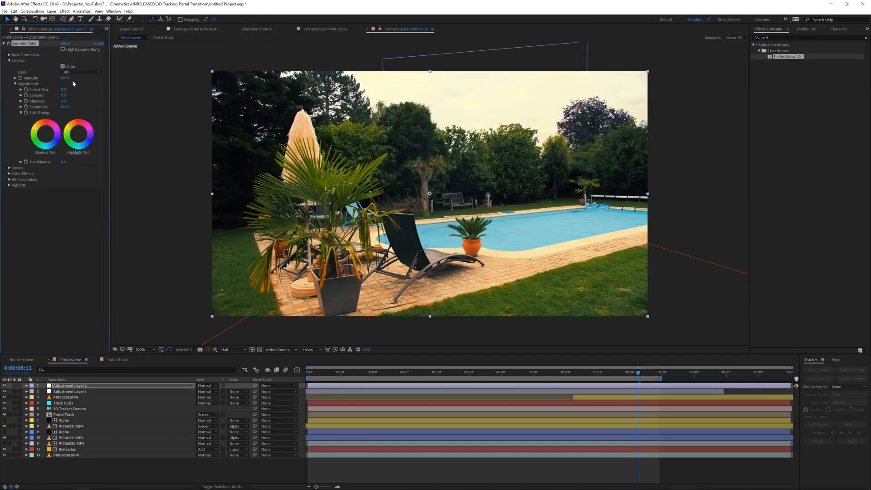
Load the Badass.3dl LUT as the Lumetri creative look and lower the look's intensity
left_click(66, 73)
left_click(80, 22)
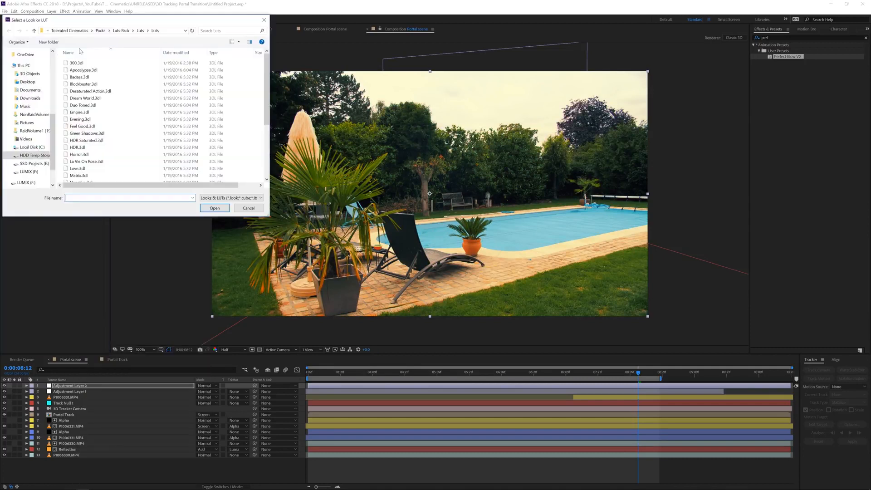
double_click(80, 78)
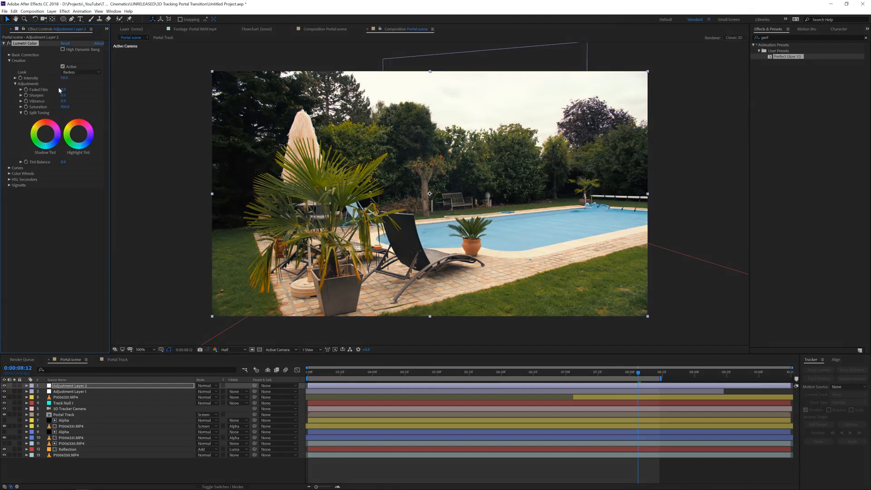
Compare the shot with and without the grading adjustment layer, and check the grade on the portal frames around 0:00:05:03
left_click(4, 385)
left_click(4, 385)
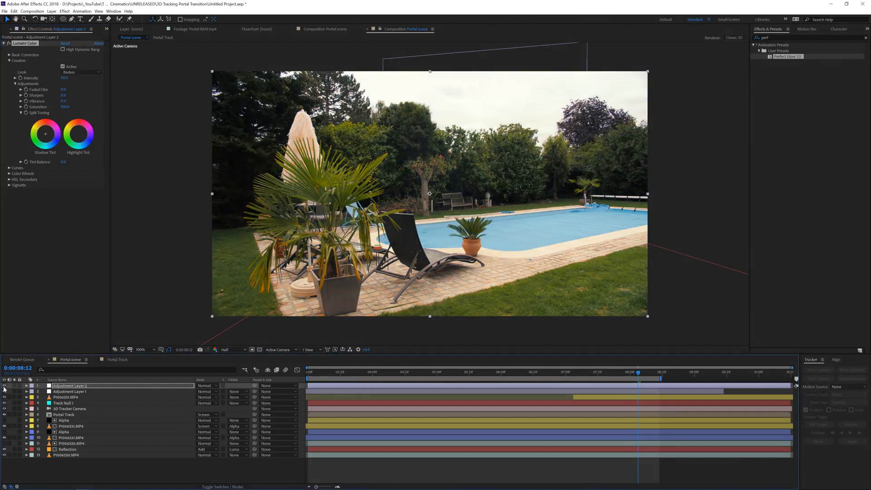
left_click(421, 375)
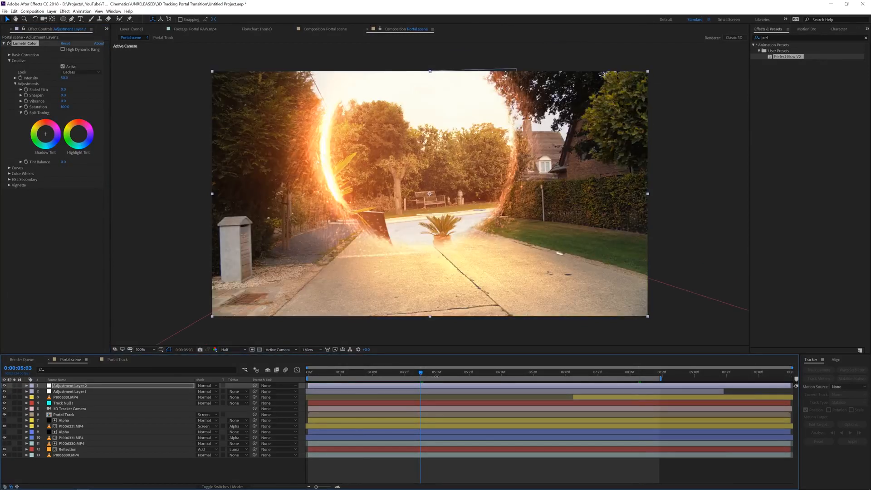
left_click(453, 375)
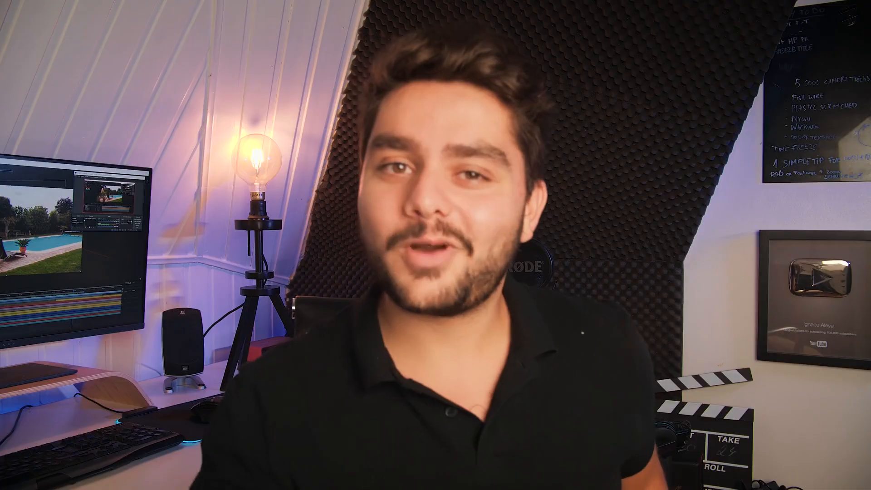